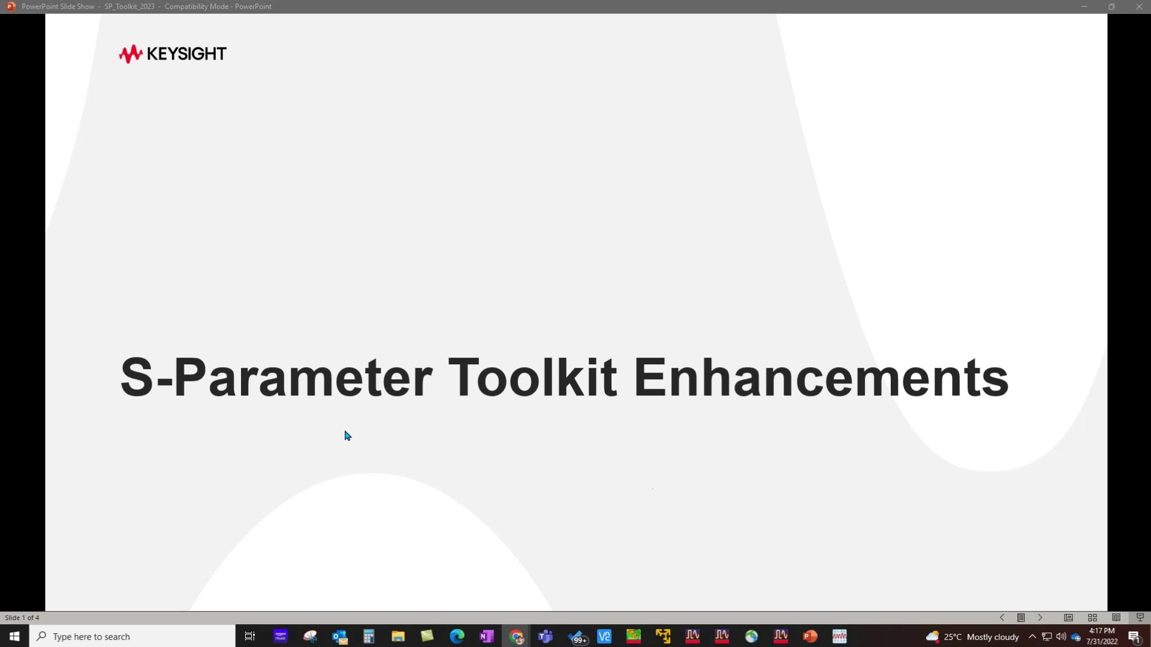
- Advance the slide show to slide 2, 'New Look S-Parameter Toolkit – Improved Usability'
{"action": "left_click", "coordinate": [607, 418]}
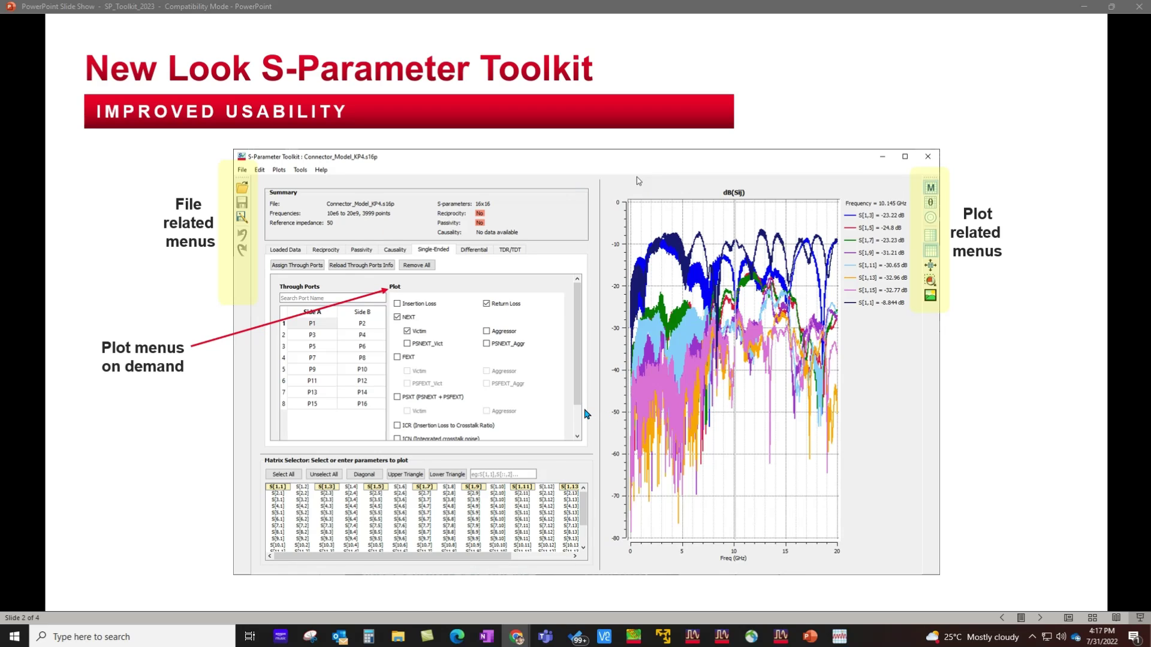
- Move past the PowerSum Crosstalk slide to slide 4, 'ICR & ICN'
{"action": "left_click", "coordinate": [637, 178]}
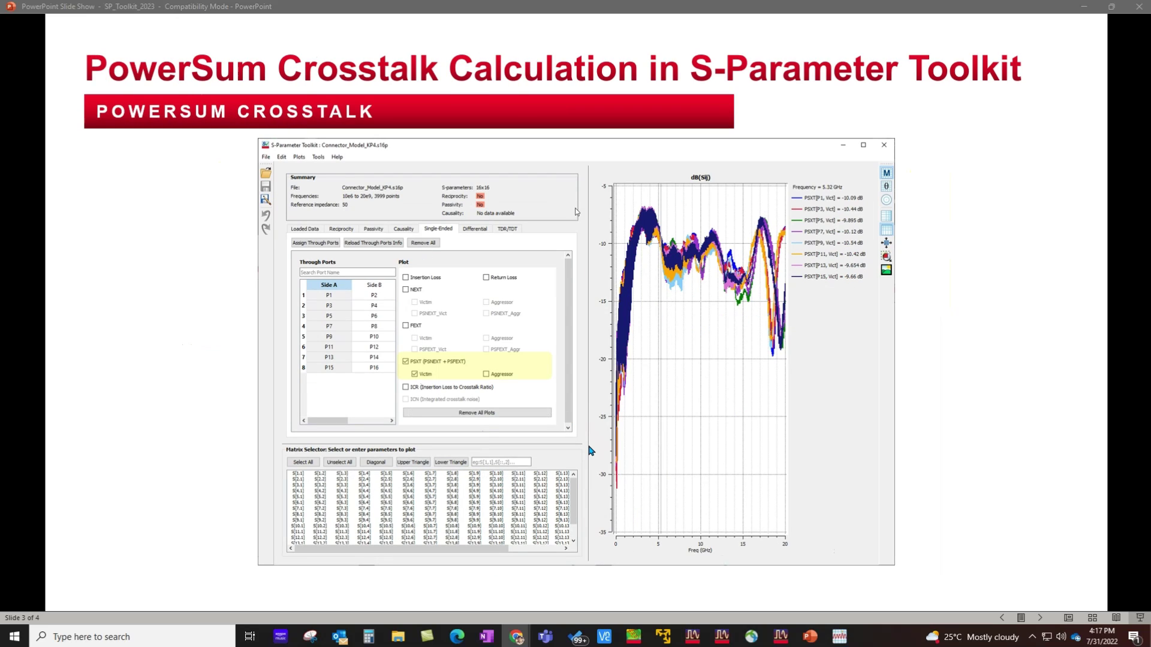
{"action": "left_click", "coordinate": [702, 354]}
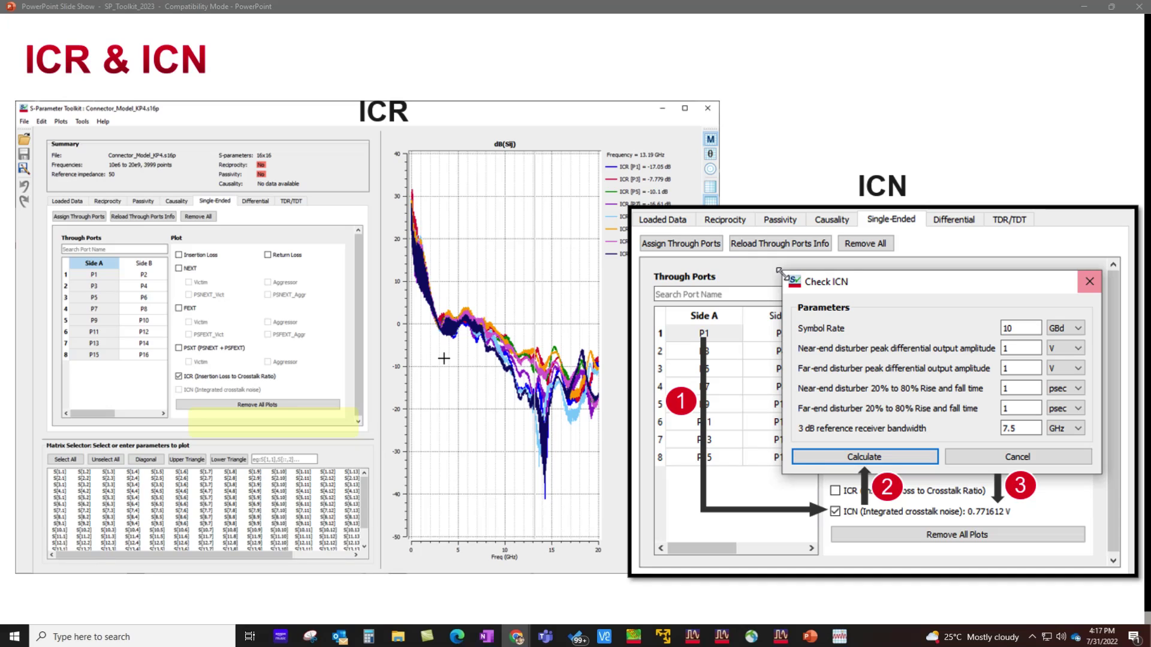
- Fit the 24-port schematic in view, simulate it, and expand the SP1.SP dataset
{"action": "left_click", "coordinate": [781, 636]}
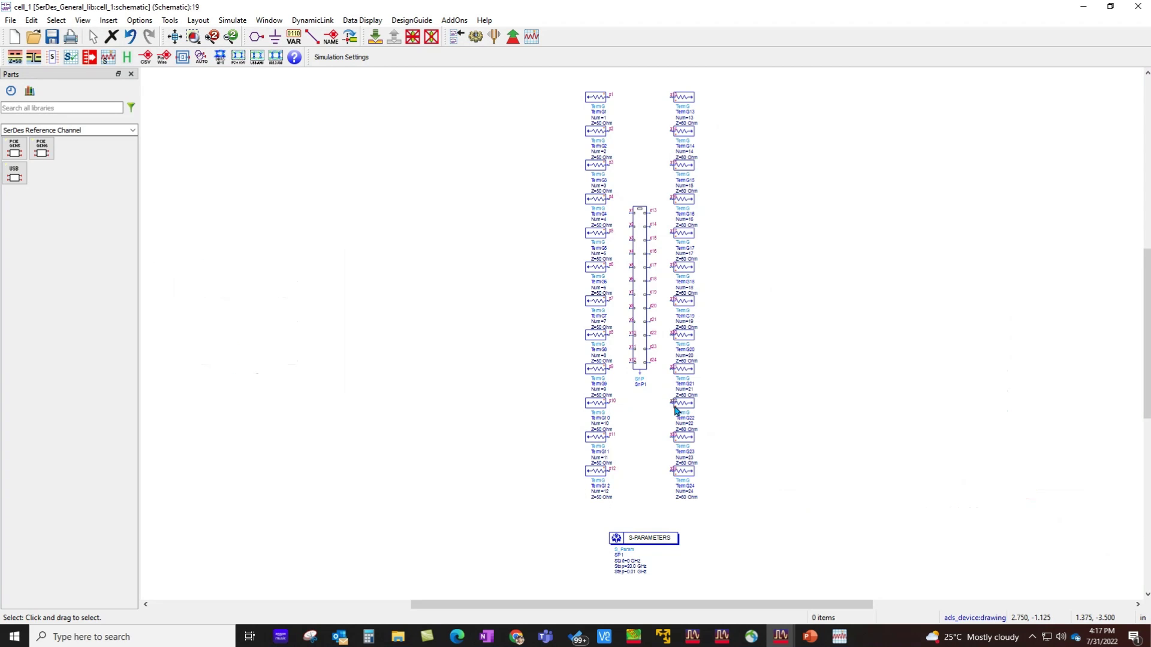
{"action": "scroll", "coordinate": [658, 319], "scroll_direction": "up", "scroll_amount": 3}
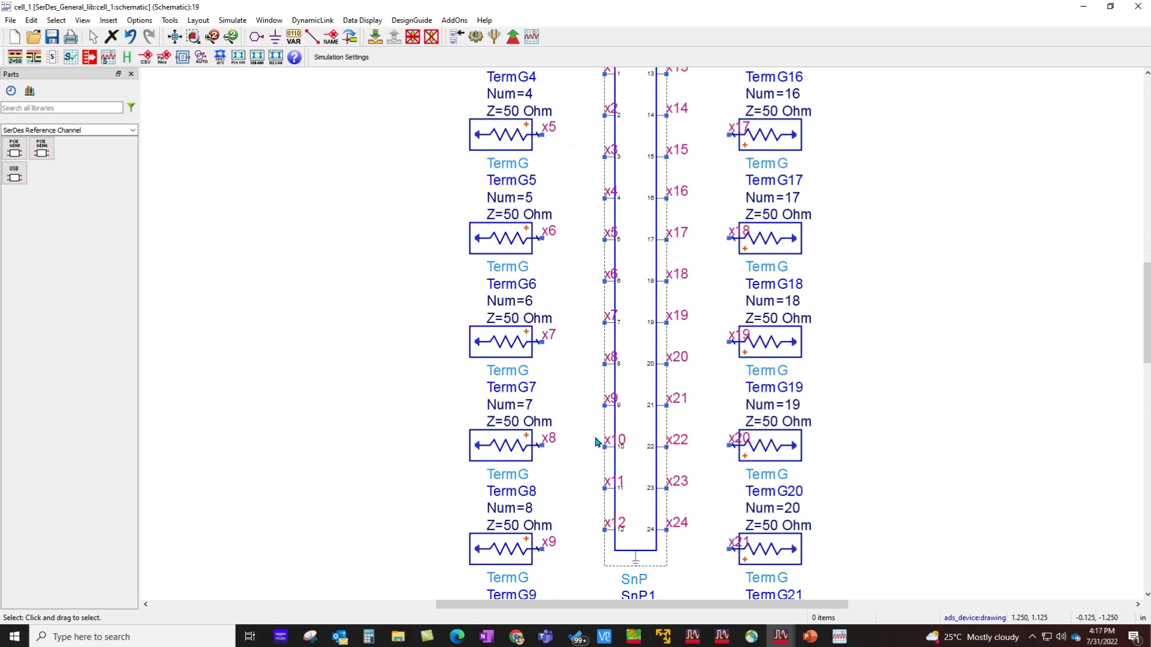
{"action": "left_click", "coordinate": [175, 36]}
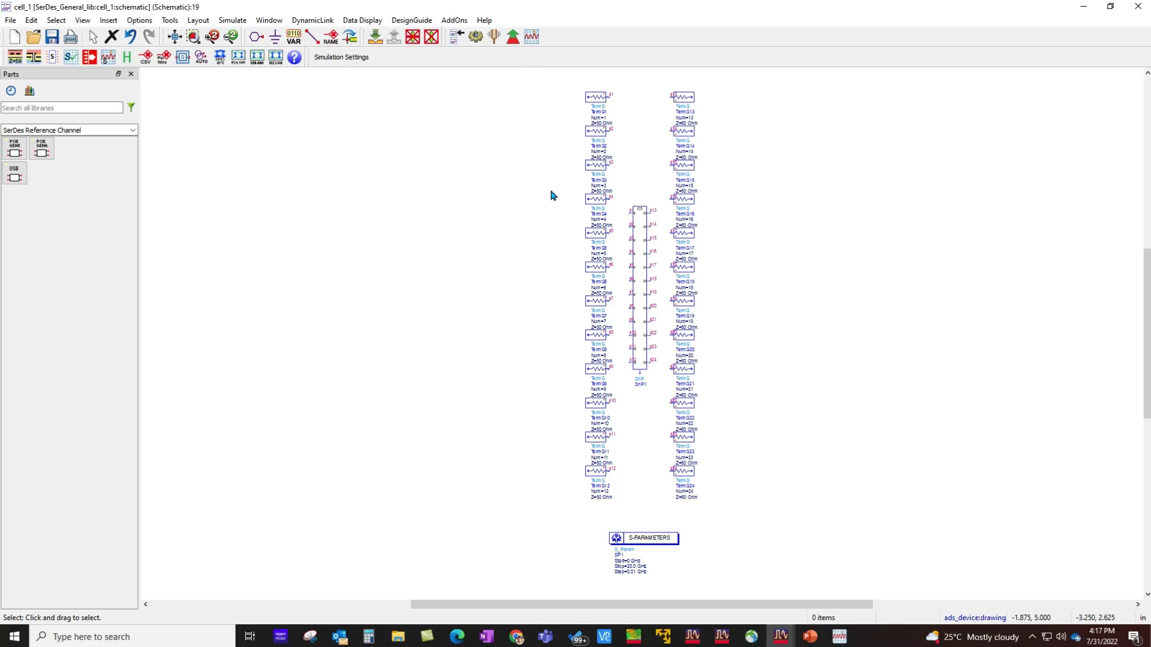
{"action": "left_click", "coordinate": [476, 36]}
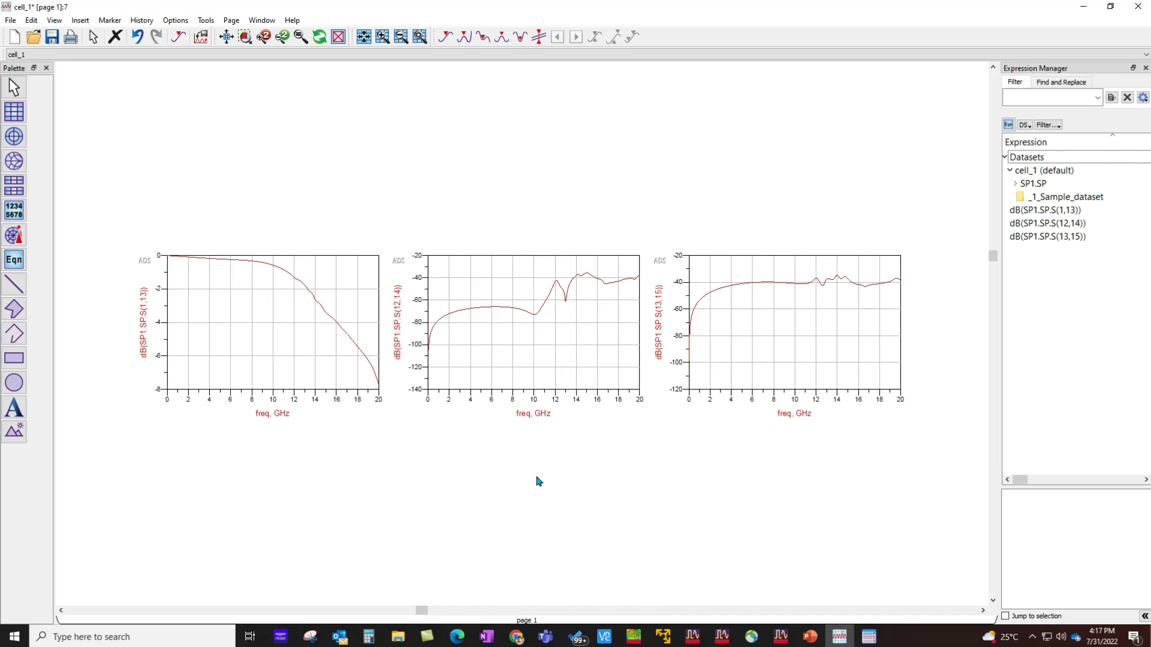
{"action": "left_click", "coordinate": [1026, 184]}
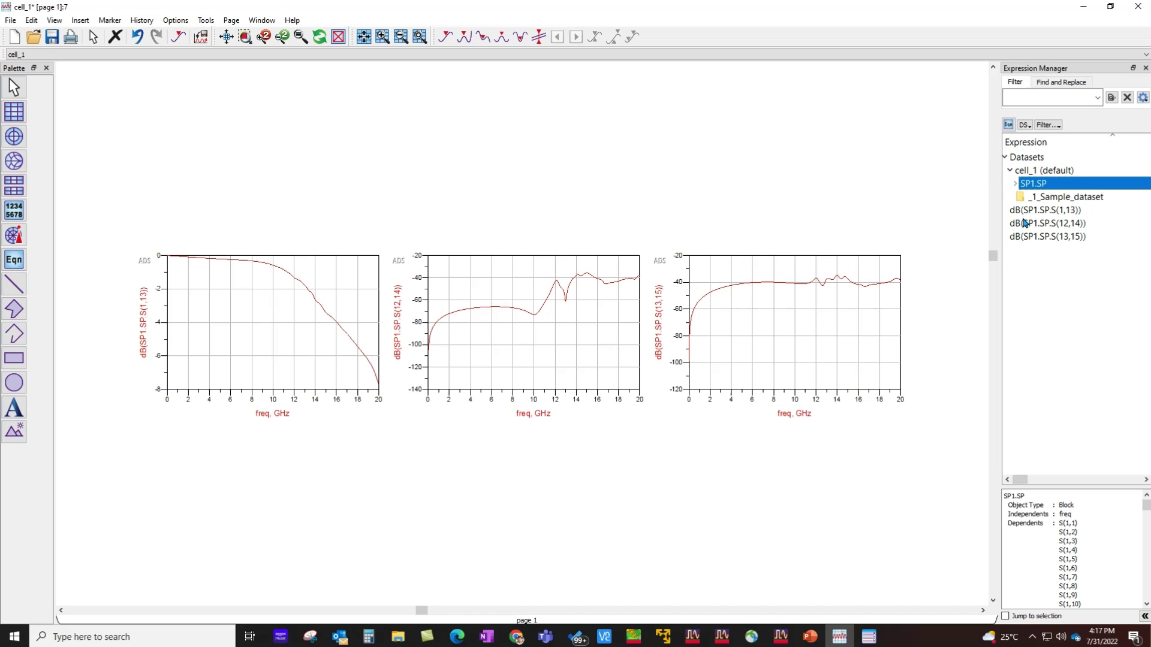
{"action": "left_click", "coordinate": [1016, 184]}
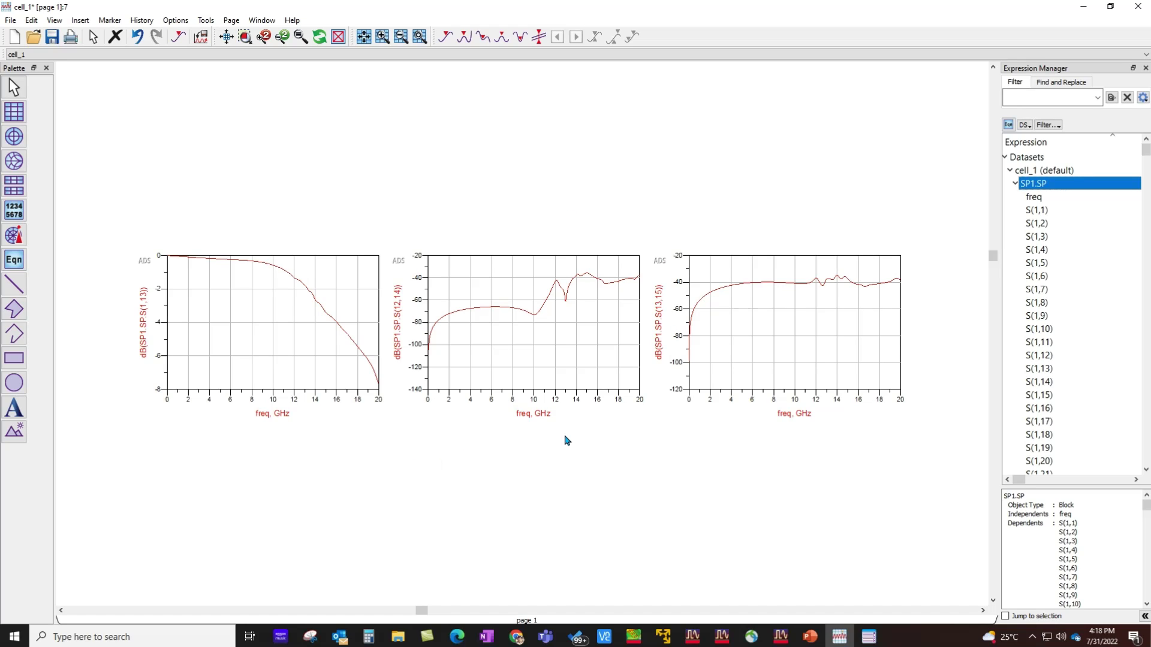
- Bring the cell_1 schematic forward, zoom into the SnP block, and dismiss the toolbar list
{"action": "left_click", "coordinate": [780, 636]}
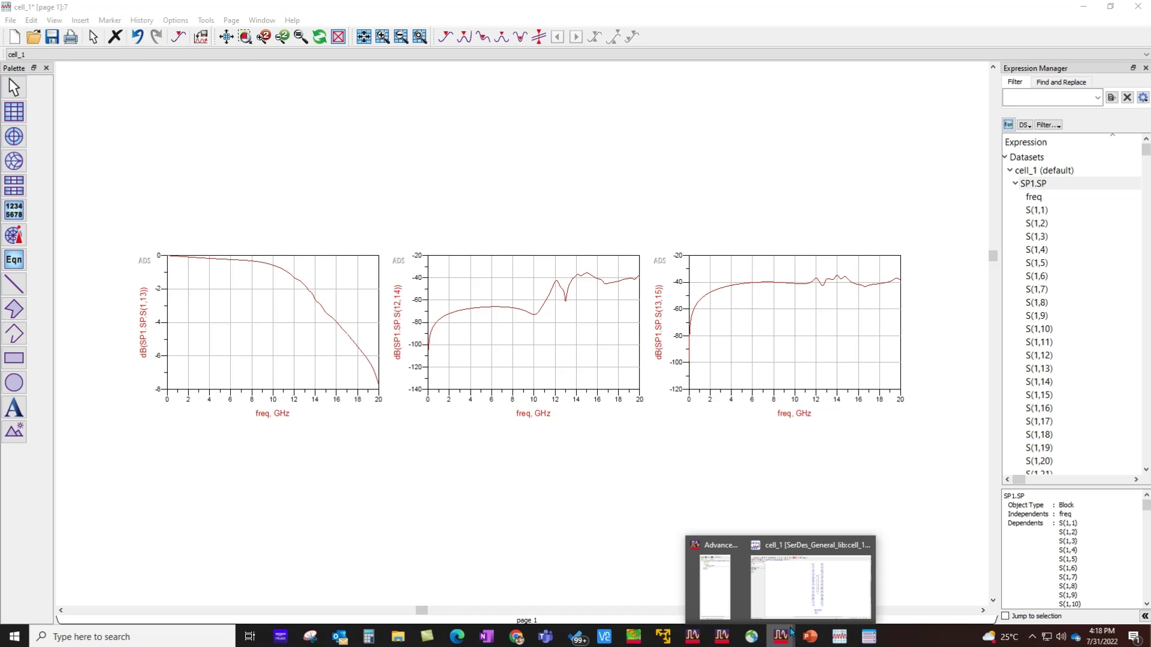
{"action": "left_click", "coordinate": [808, 610]}
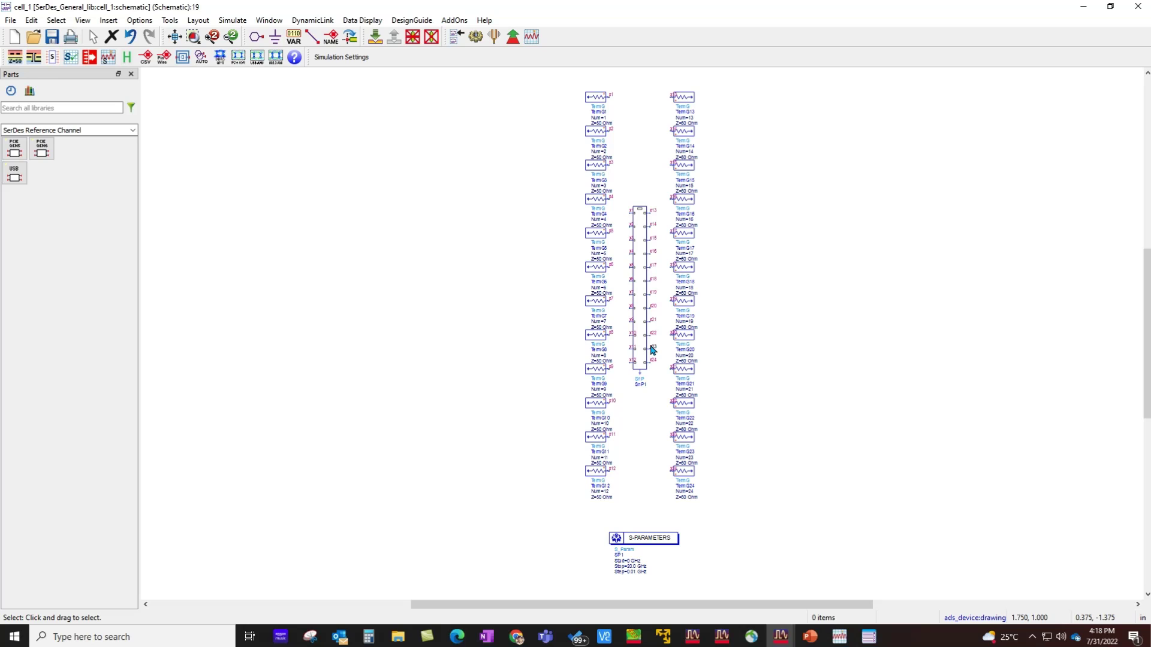
{"action": "scroll", "coordinate": [652, 289], "scroll_direction": "up", "scroll_amount": 2}
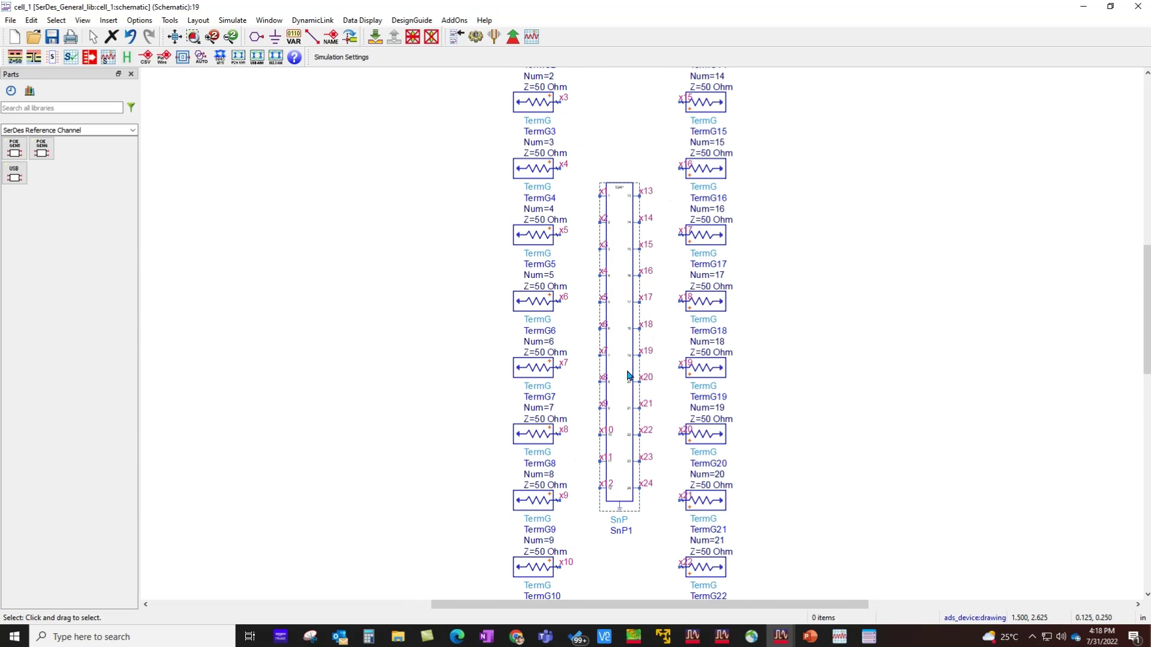
{"action": "scroll", "coordinate": [630, 377], "scroll_direction": "up", "scroll_amount": 1}
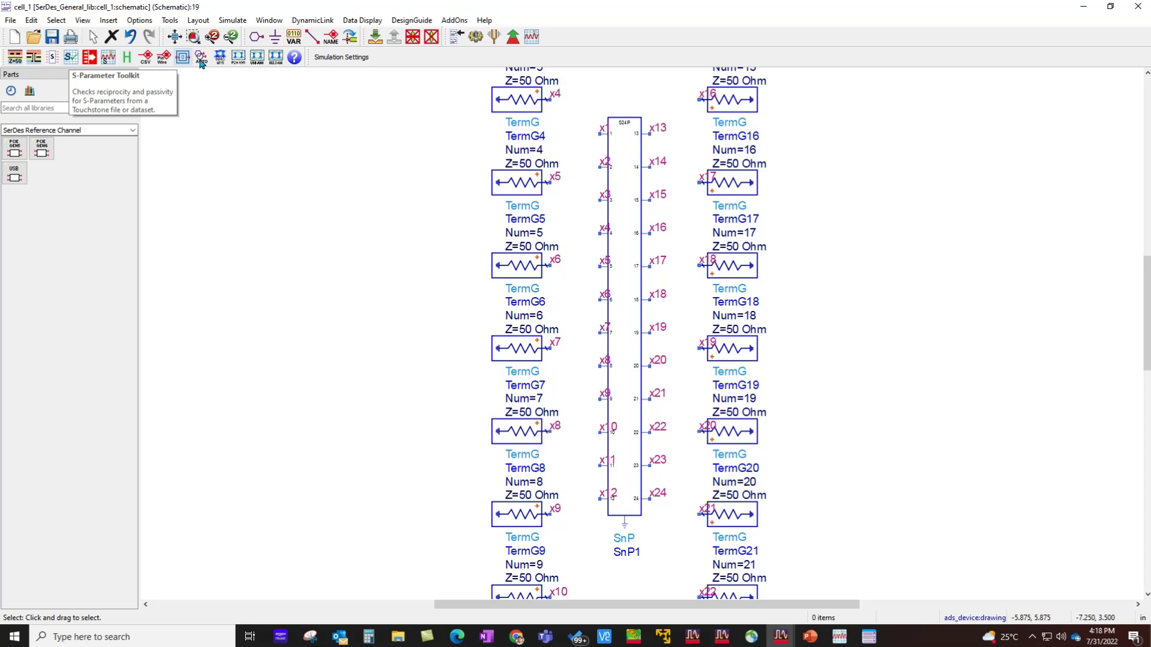
{"action": "right_click", "coordinate": [393, 63]}
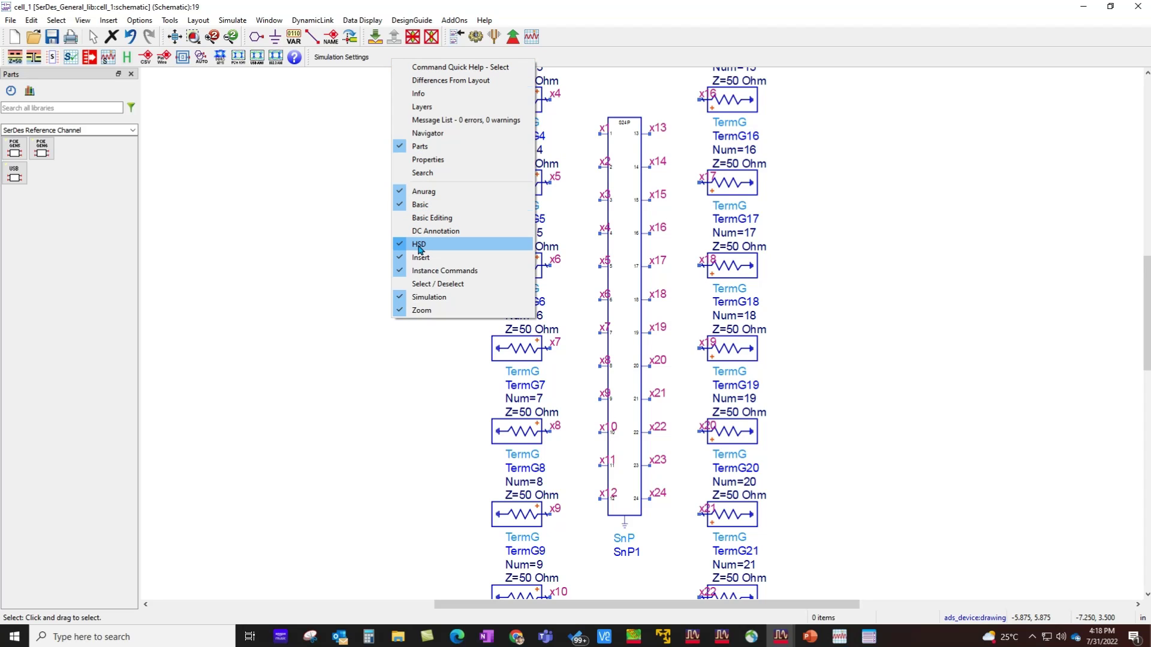
{"action": "left_click", "coordinate": [161, 158]}
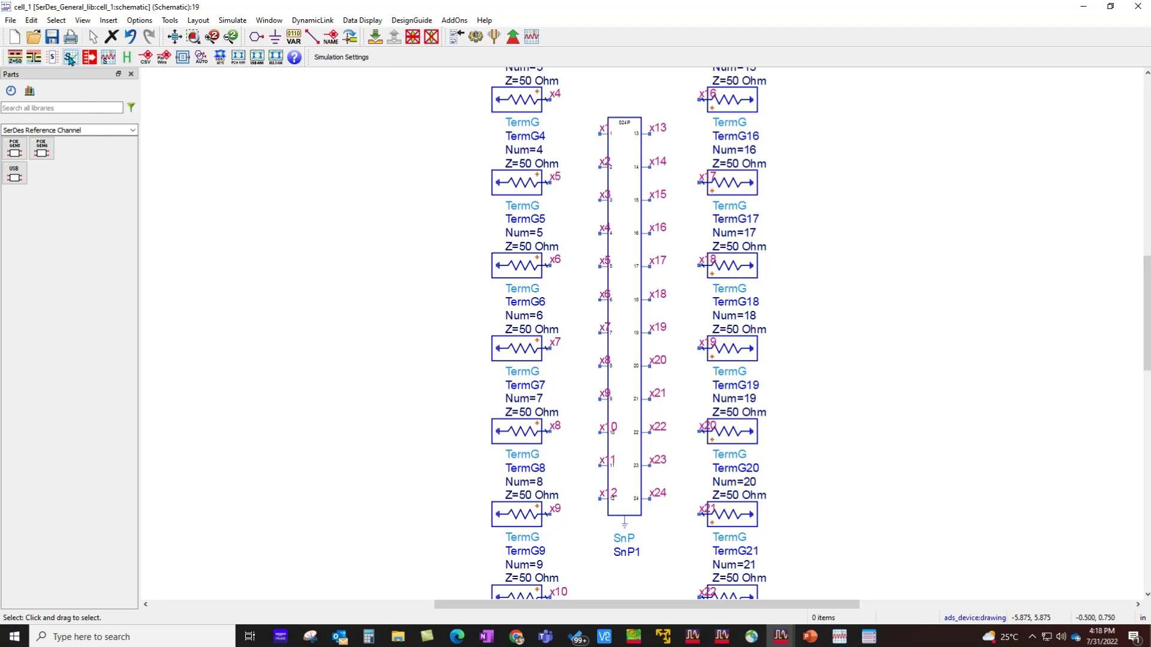
- Launch the S-Parameter Toolkit and cancel its Open dialog, leaving Touchstone as the file type
{"action": "left_click", "coordinate": [69, 56]}
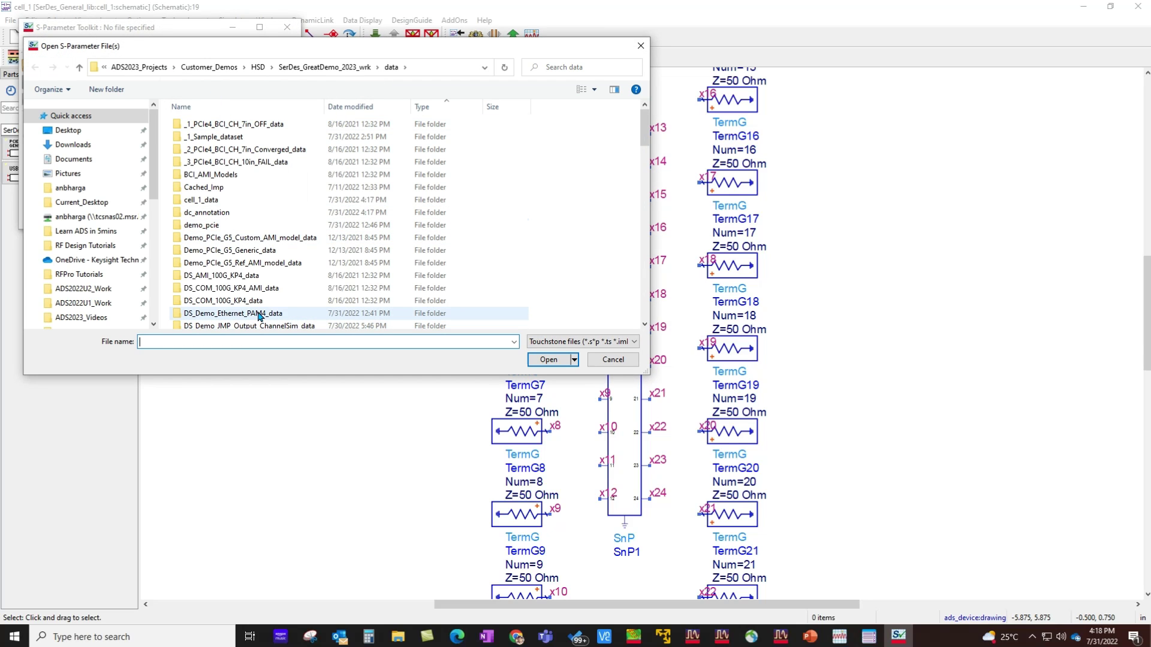
{"action": "left_click", "coordinate": [605, 342]}
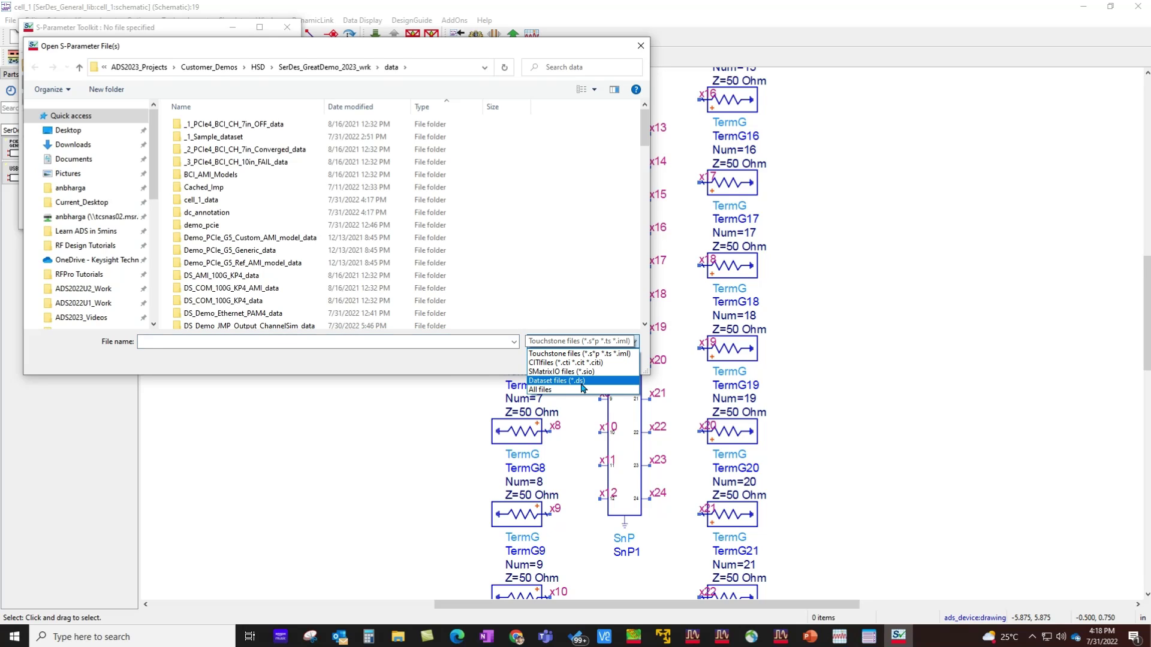
{"action": "left_click", "coordinate": [473, 370]}
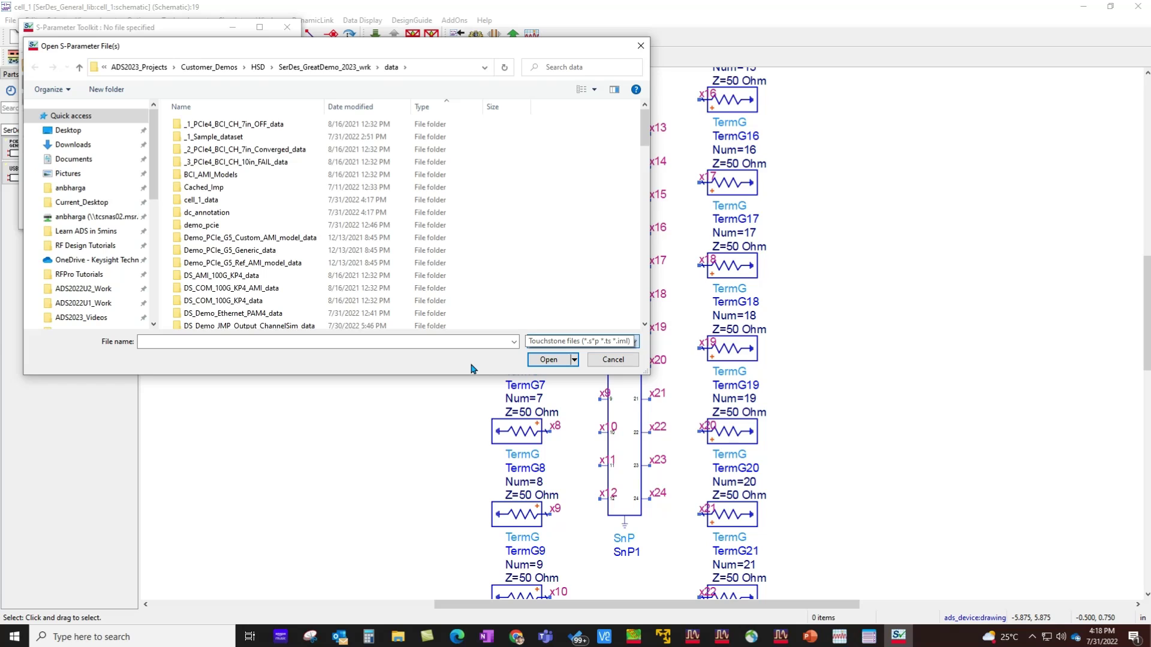
{"action": "left_click", "coordinate": [598, 361]}
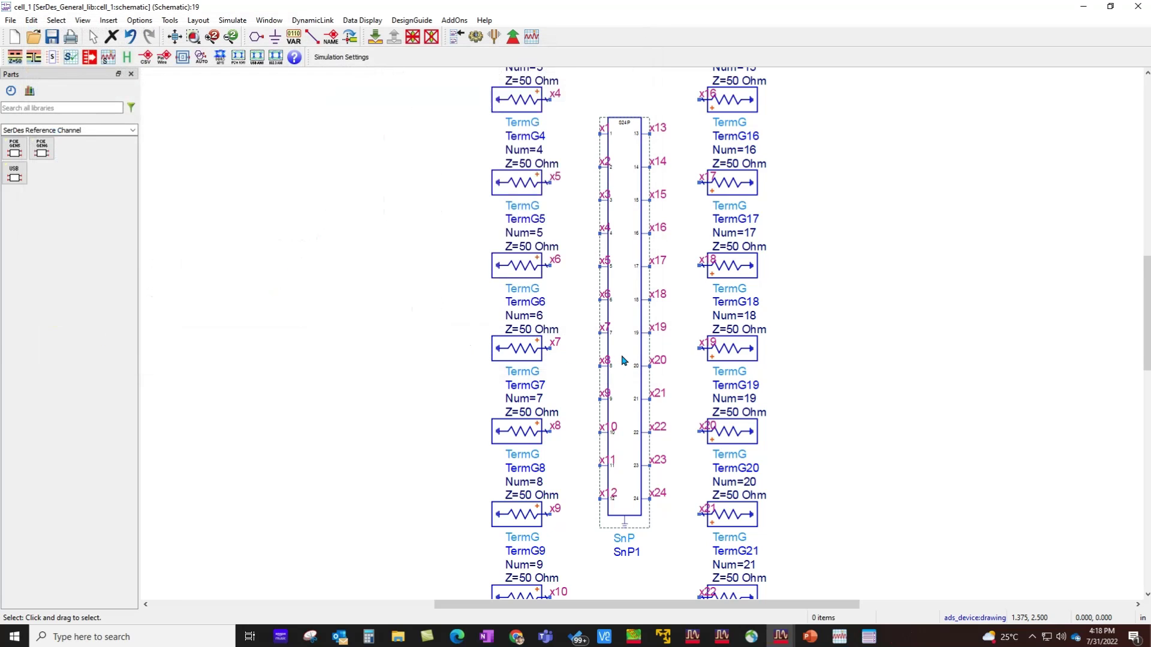
- From SnP1's properties, view SParamDIMM.s24p in the S-Parameter Toolkit
{"action": "double_click", "coordinate": [621, 361]}
{"action": "left_click", "coordinate": [107, 134]}
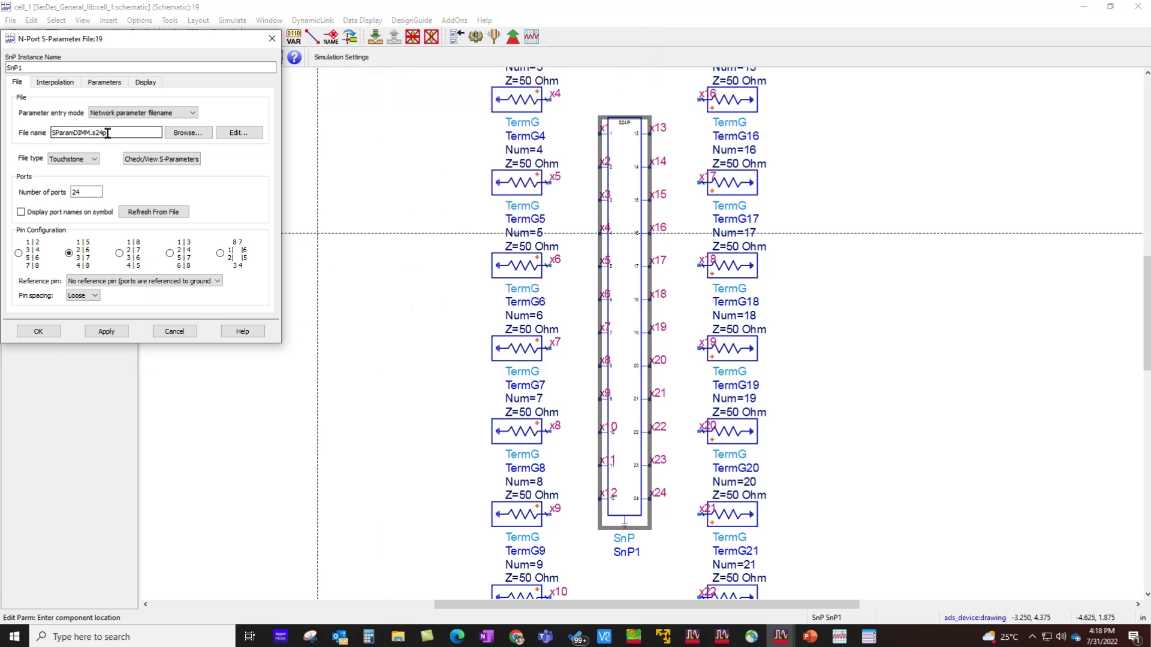
{"action": "left_click", "coordinate": [144, 161]}
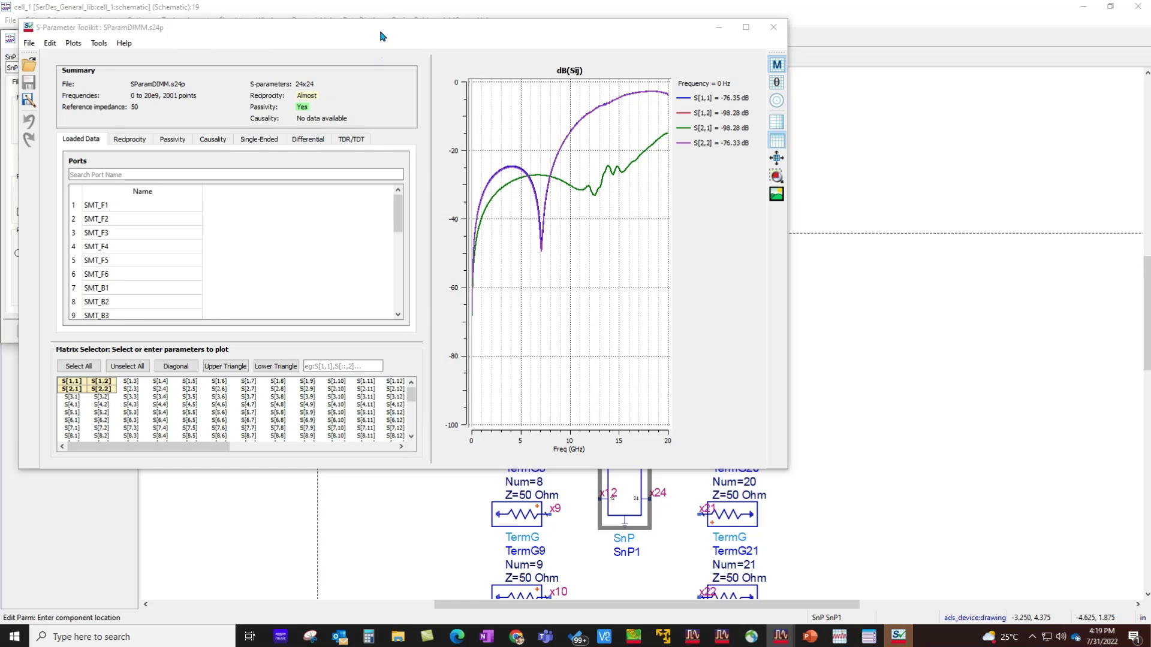
- Maximize the toolkit, plot S[i,i], upper- and lower-triangle parameters, then unselect all
{"action": "double_click", "coordinate": [383, 37]}
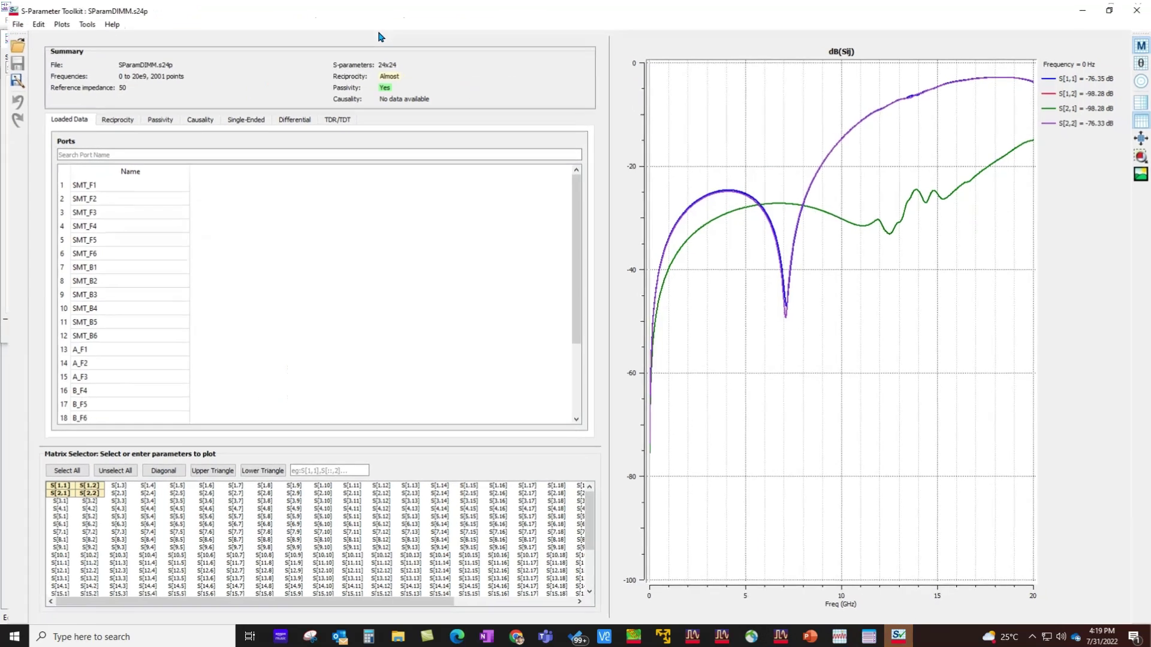
{"action": "left_click_drag", "start_coordinate": [607, 262], "coordinate": [517, 262]}
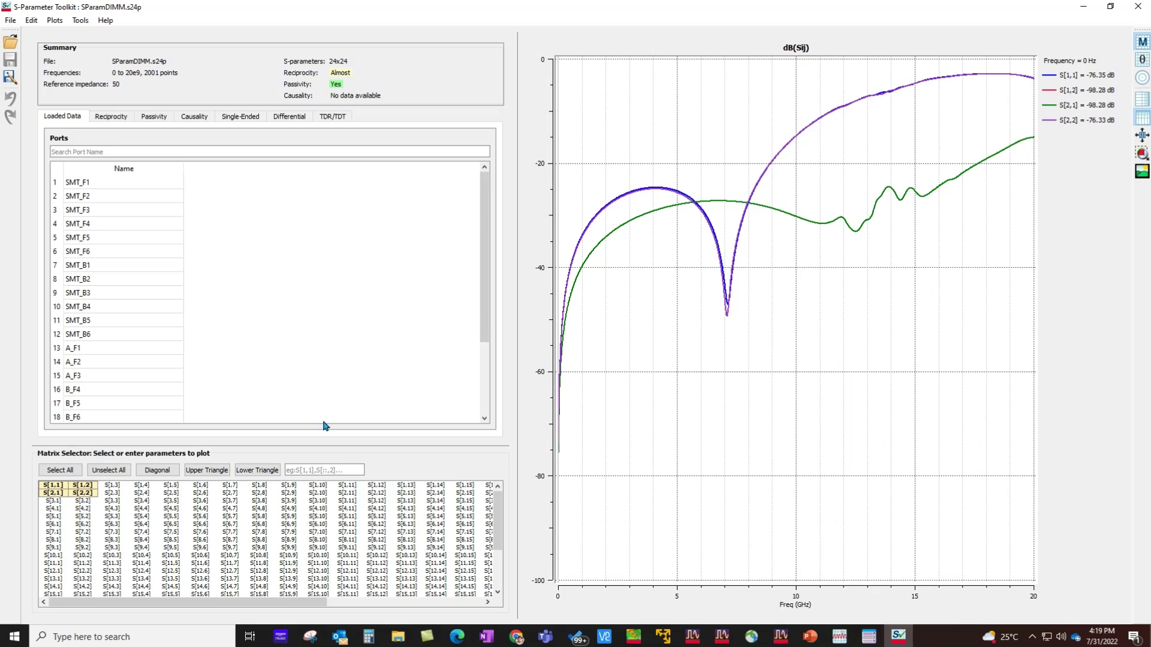
{"action": "left_click", "coordinate": [111, 472]}
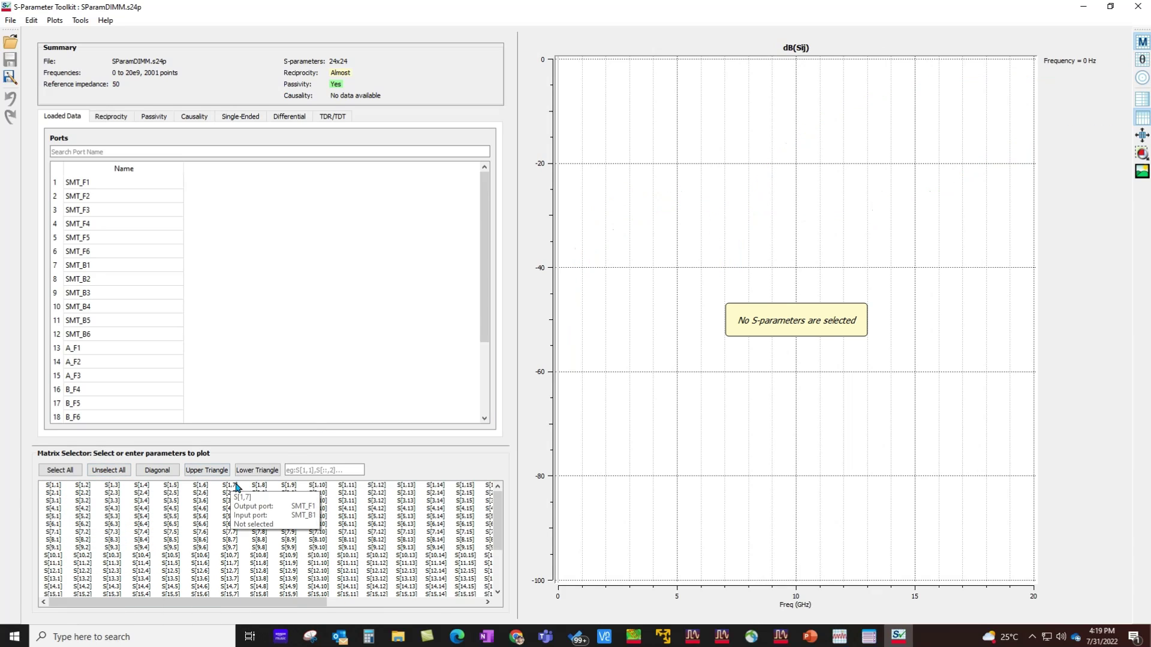
{"action": "left_click", "coordinate": [157, 471]}
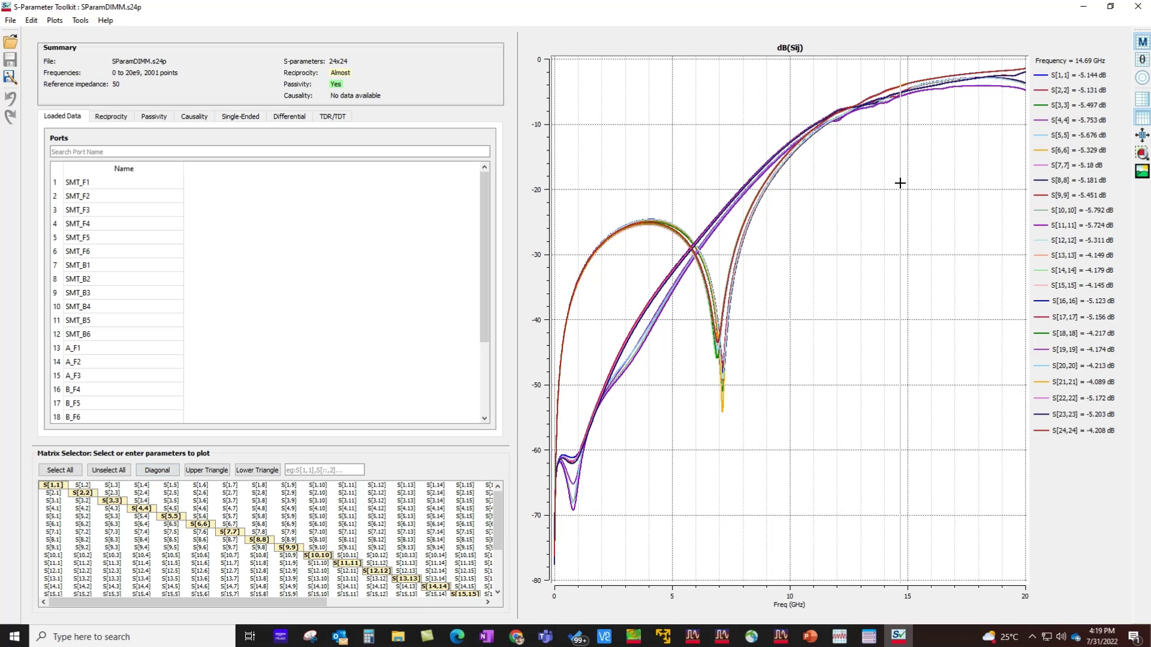
{"action": "left_click", "coordinate": [209, 471]}
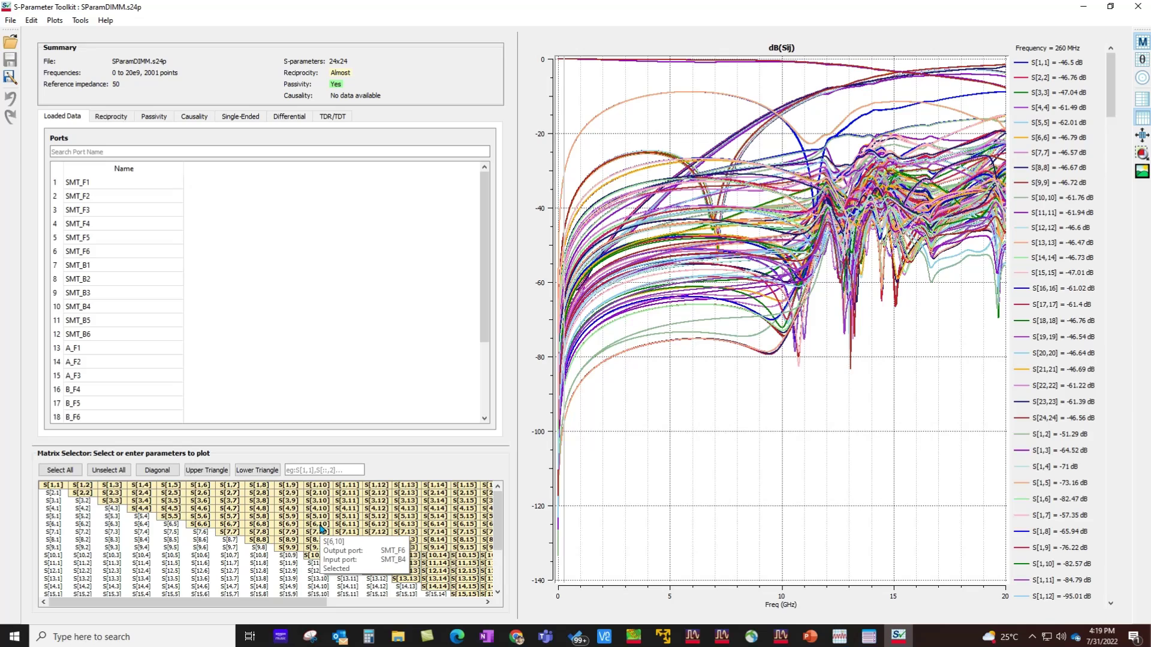
{"action": "left_click", "coordinate": [257, 473]}
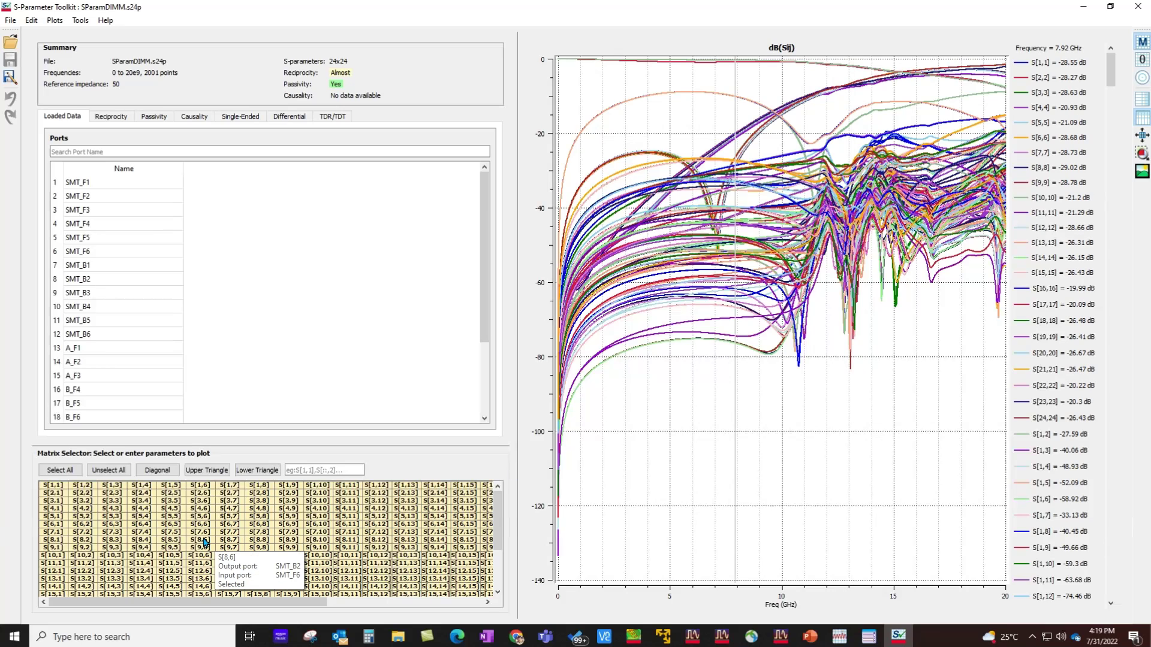
{"action": "left_click", "coordinate": [112, 472]}
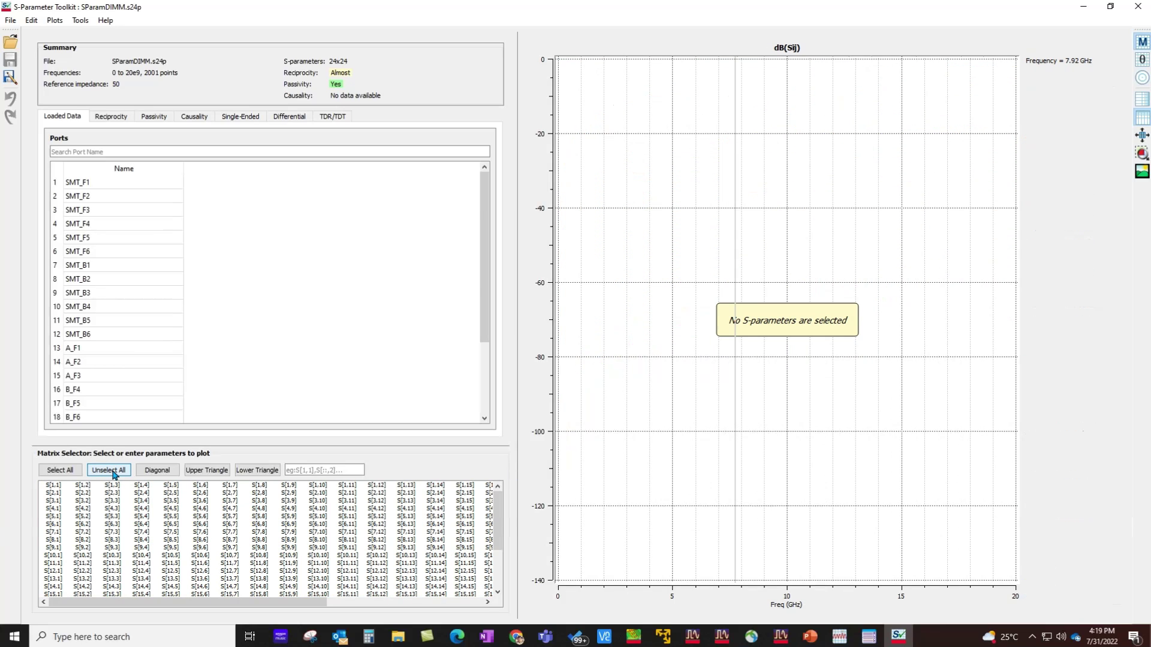
- Check reciprocity on the full 24-row matrix, then show the passivity eigenvalue plot
{"action": "left_click", "coordinate": [111, 117]}
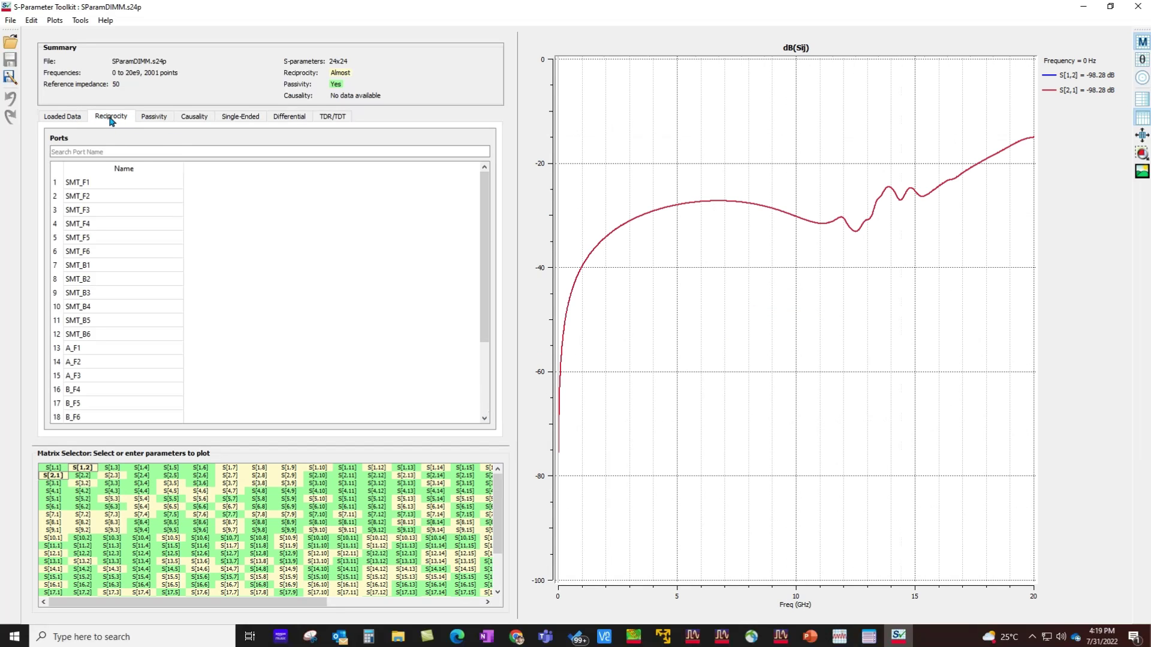
{"action": "left_click_drag", "start_coordinate": [243, 446], "coordinate": [242, 342]}
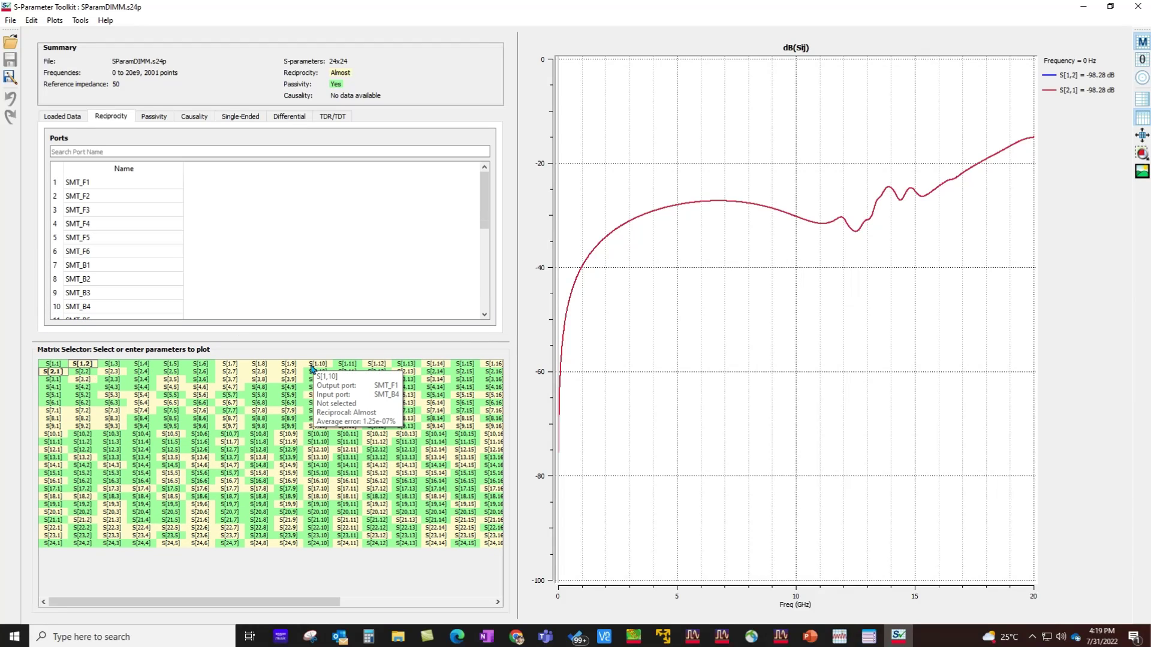
{"action": "mouse_move", "coordinate": [315, 382]}
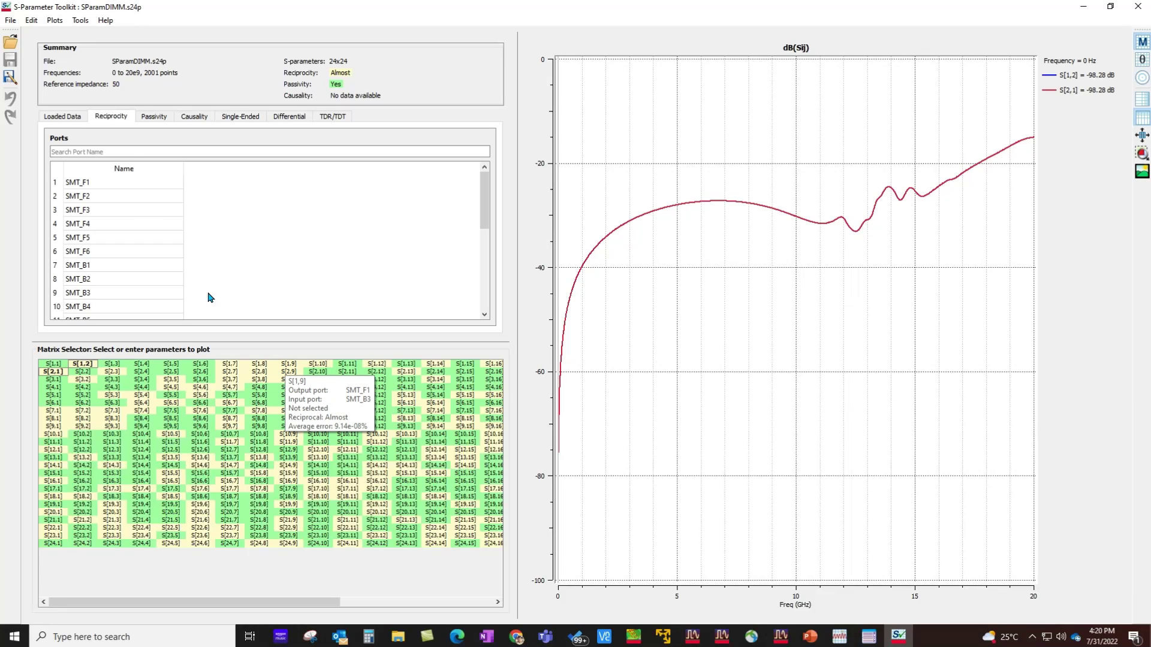
{"action": "left_click", "coordinate": [149, 119]}
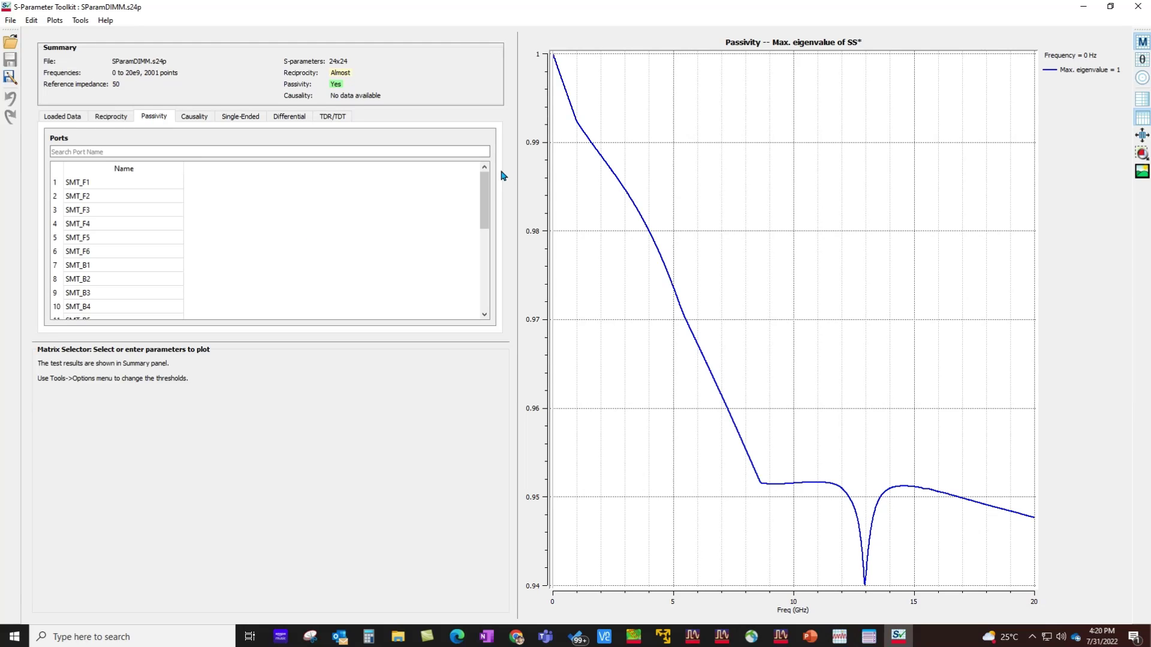
- Review the Causality and Reciprocity checks, then go to the Single-Ended analysis page
{"action": "left_click", "coordinate": [197, 119]}
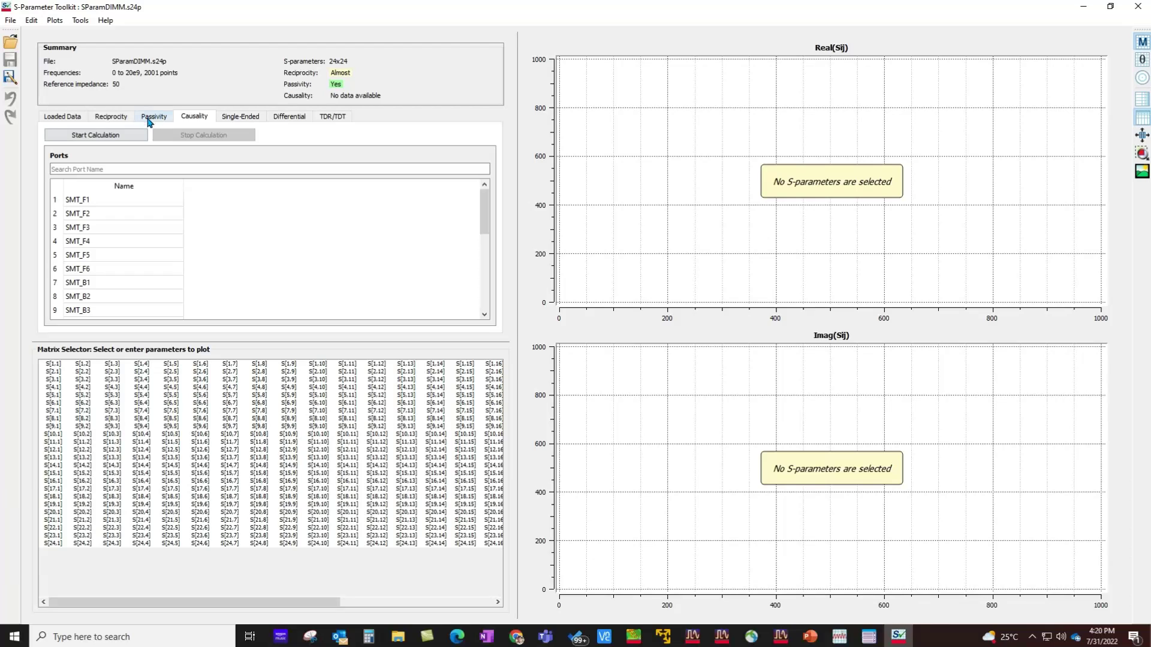
{"action": "left_click", "coordinate": [111, 117]}
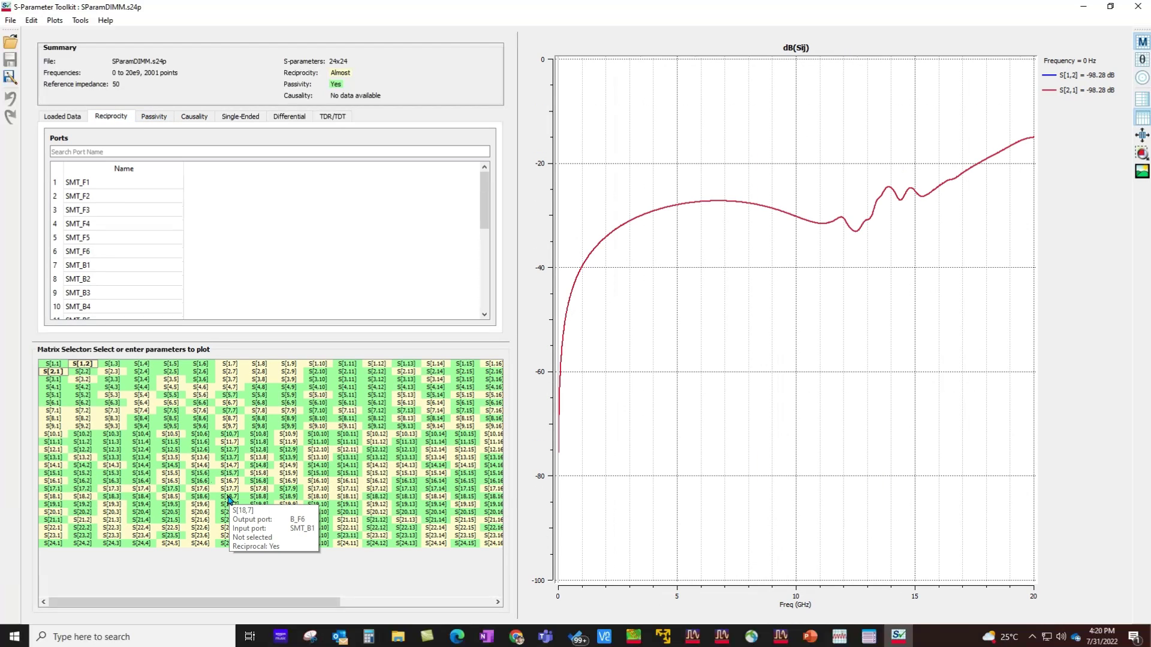
{"action": "left_click", "coordinate": [196, 116]}
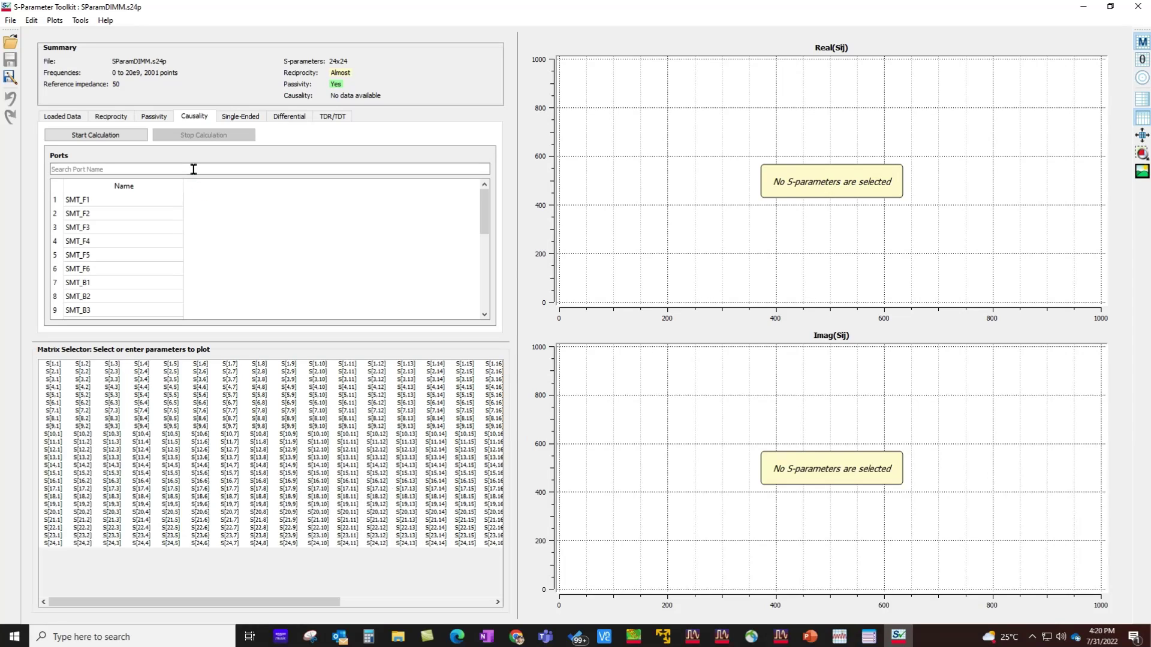
{"action": "left_click", "coordinate": [234, 118]}
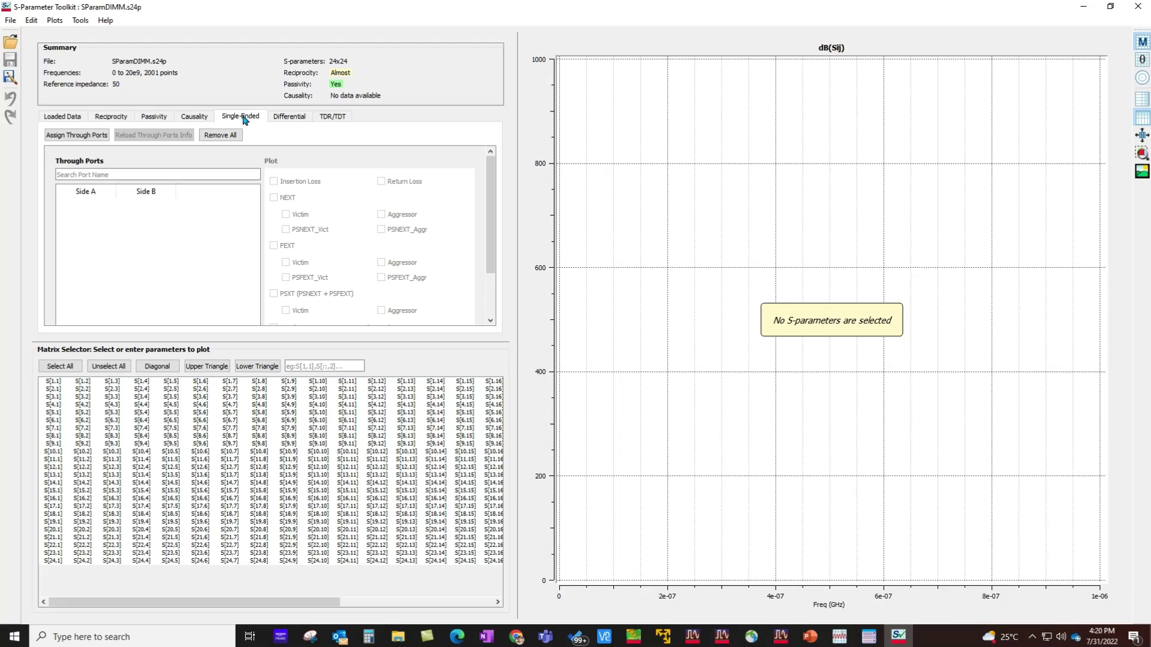
- Start through-port assignment and move all 24 ports into the selected list
{"action": "left_click", "coordinate": [90, 136]}
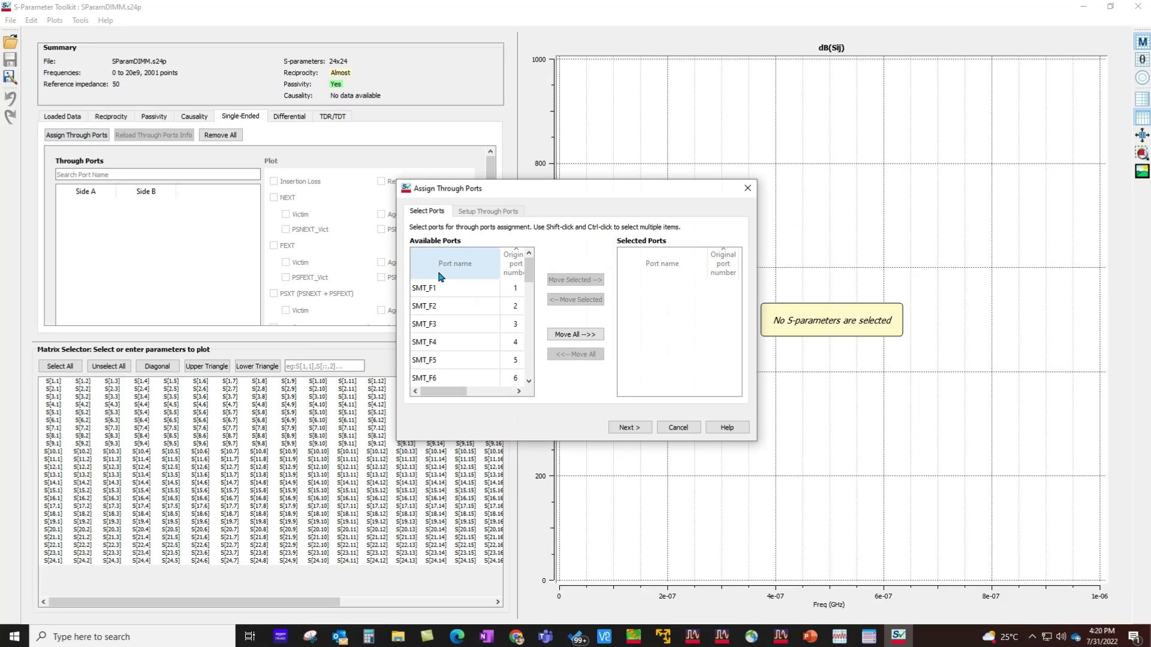
{"action": "double_click", "coordinate": [504, 183]}
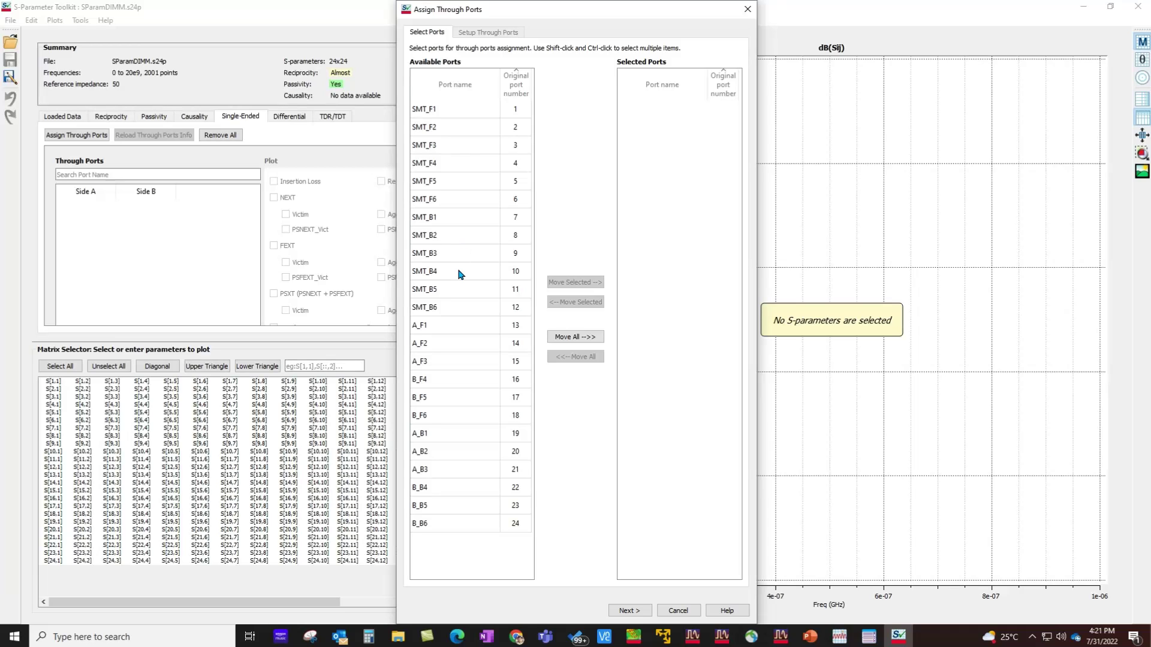
{"action": "left_click", "coordinate": [576, 338]}
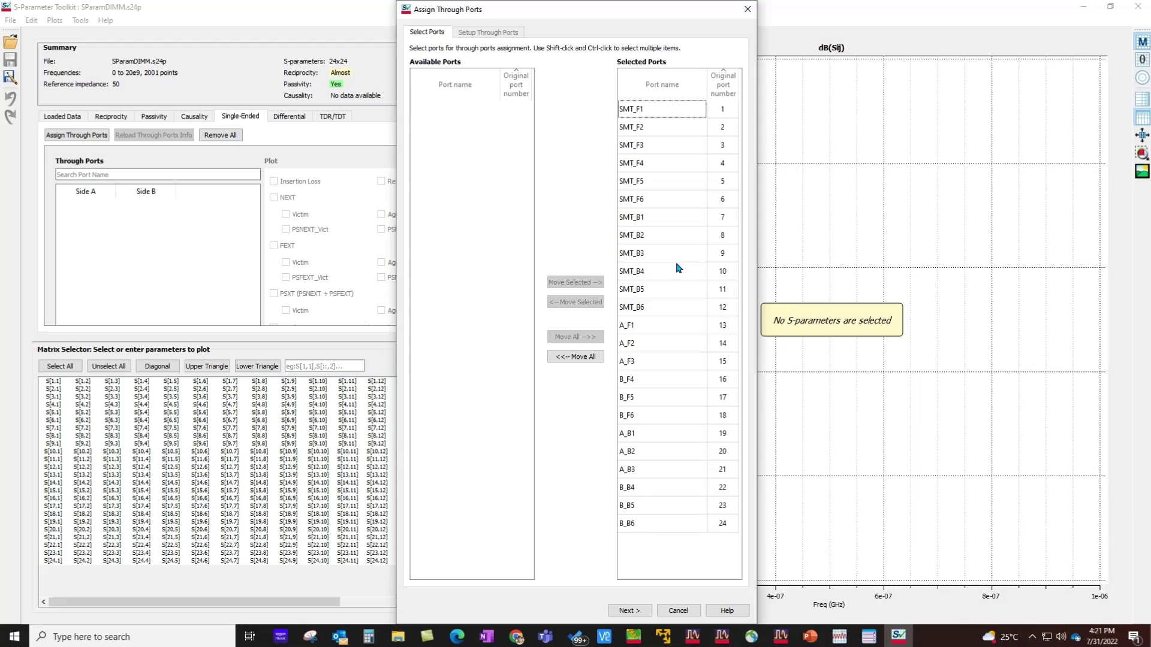
{"action": "left_click", "coordinate": [639, 614]}
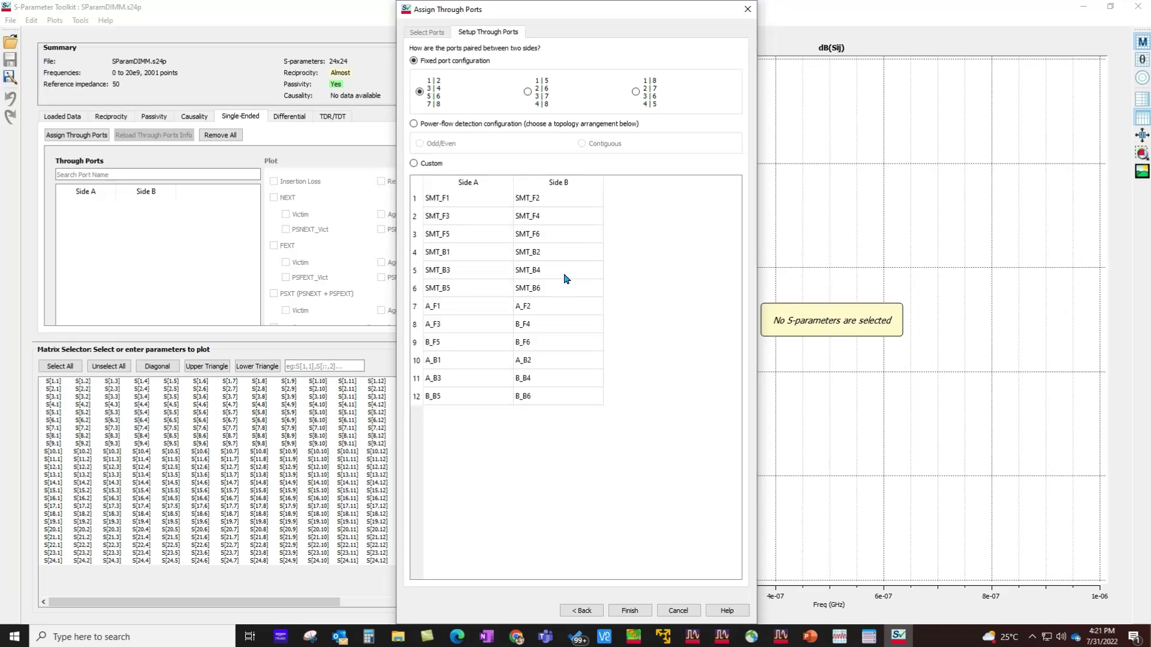
- Choose Fixed port configuration with 1|5 pairing and apply the 12 through-port pairs
{"action": "left_click", "coordinate": [414, 163]}
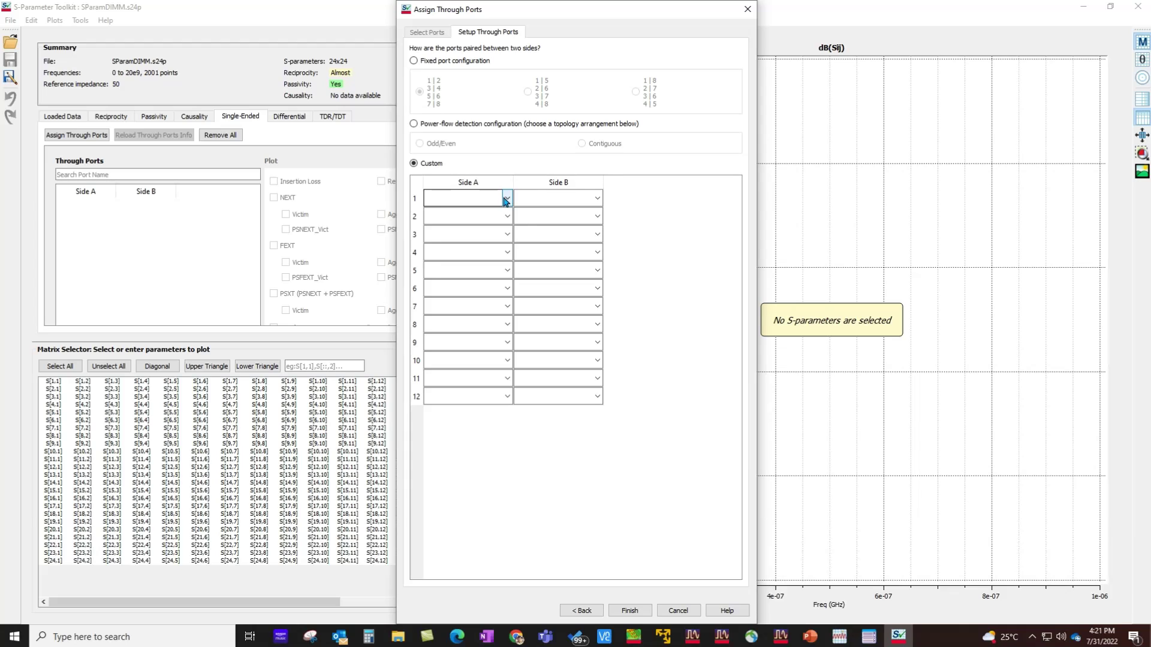
{"action": "left_click", "coordinate": [507, 198]}
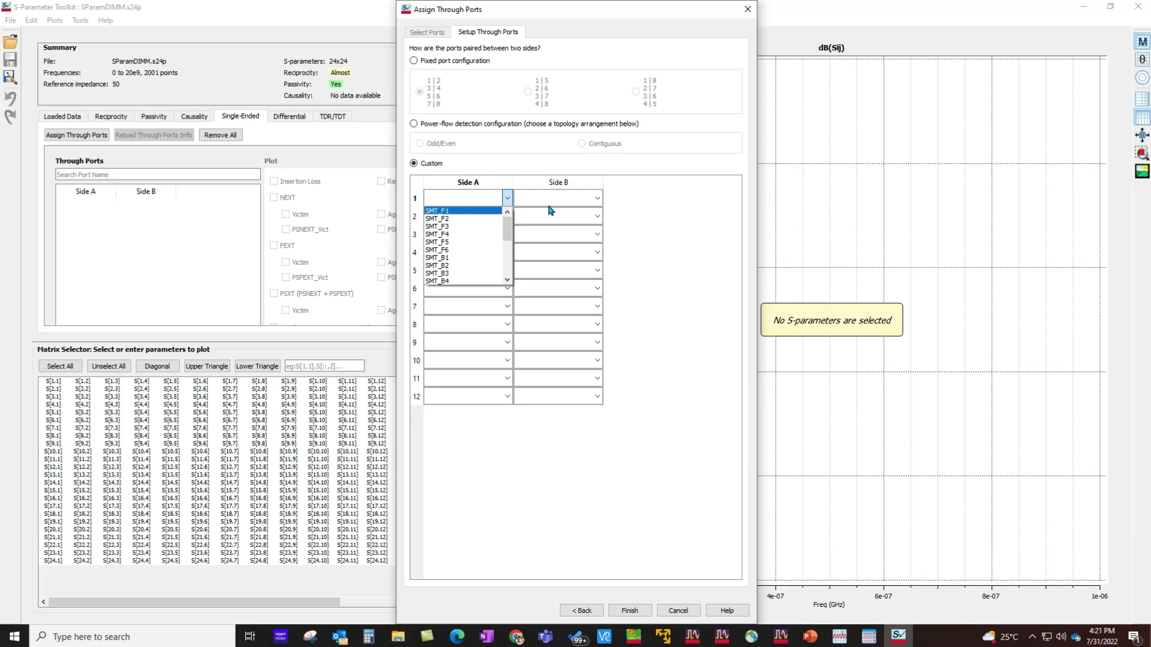
{"action": "left_click", "coordinate": [414, 60]}
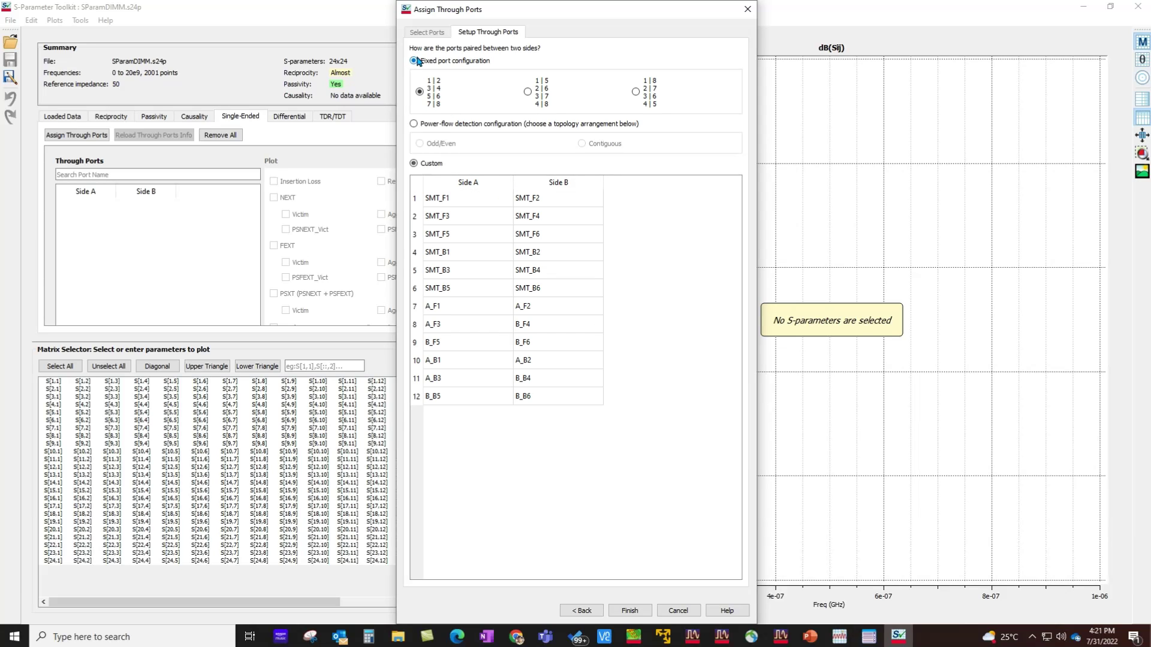
{"action": "left_click", "coordinate": [527, 92]}
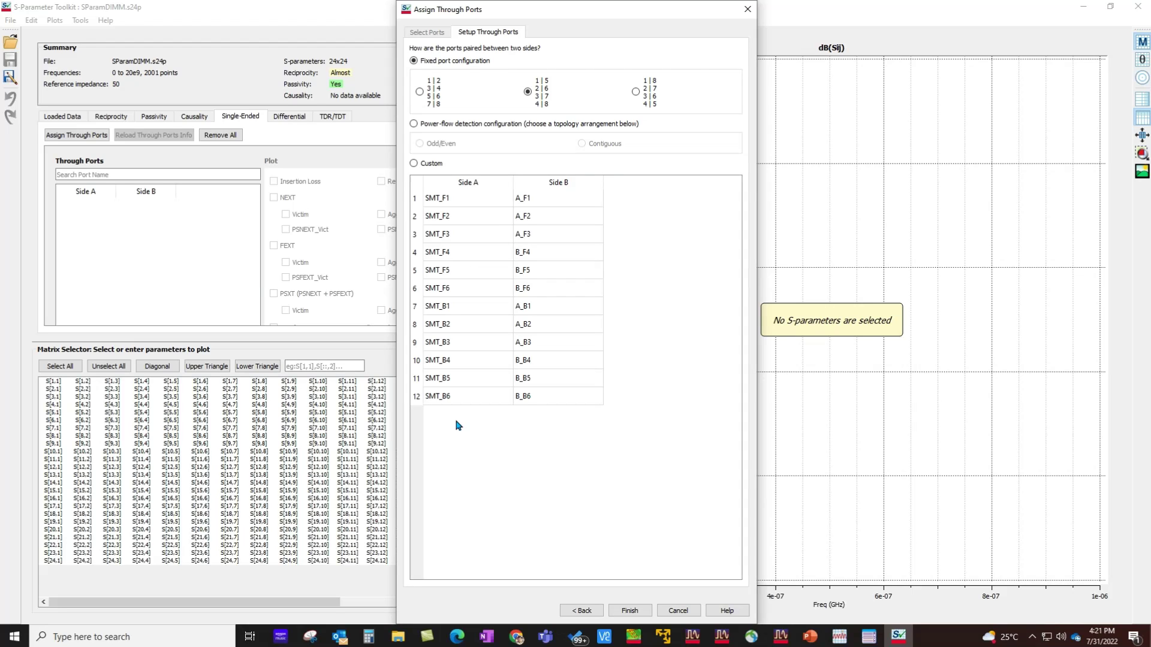
{"action": "left_click", "coordinate": [617, 610]}
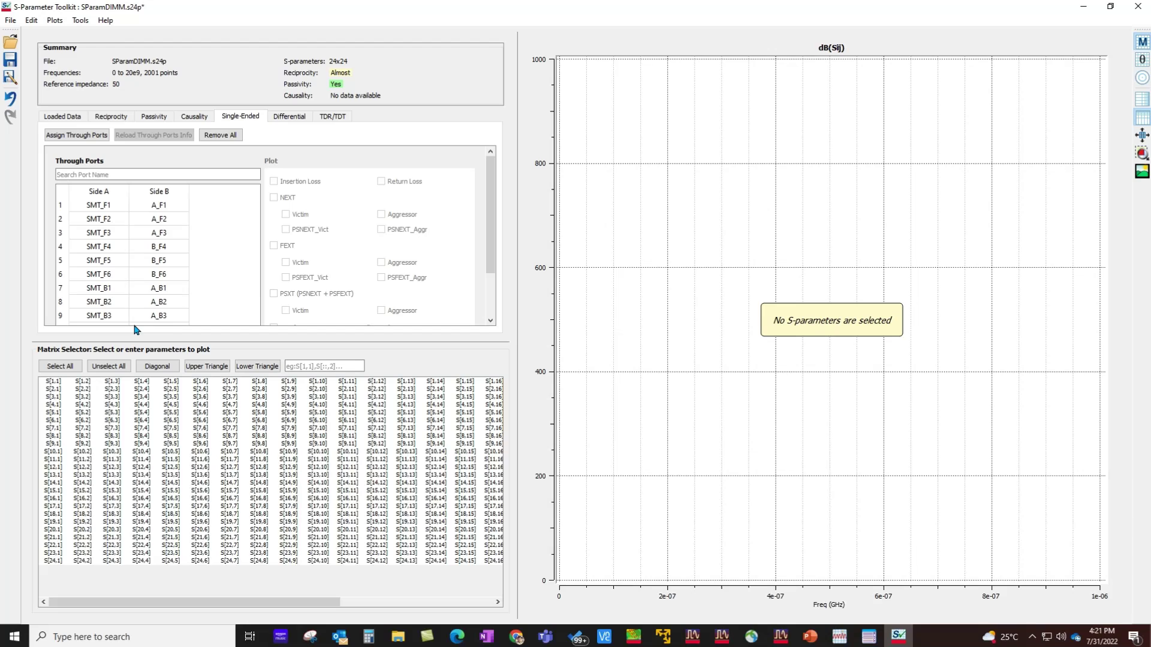
- Plot insertion and return loss for the SMT_F1 to A_F1 pair
{"action": "left_click_drag", "start_coordinate": [215, 342], "coordinate": [222, 431]}
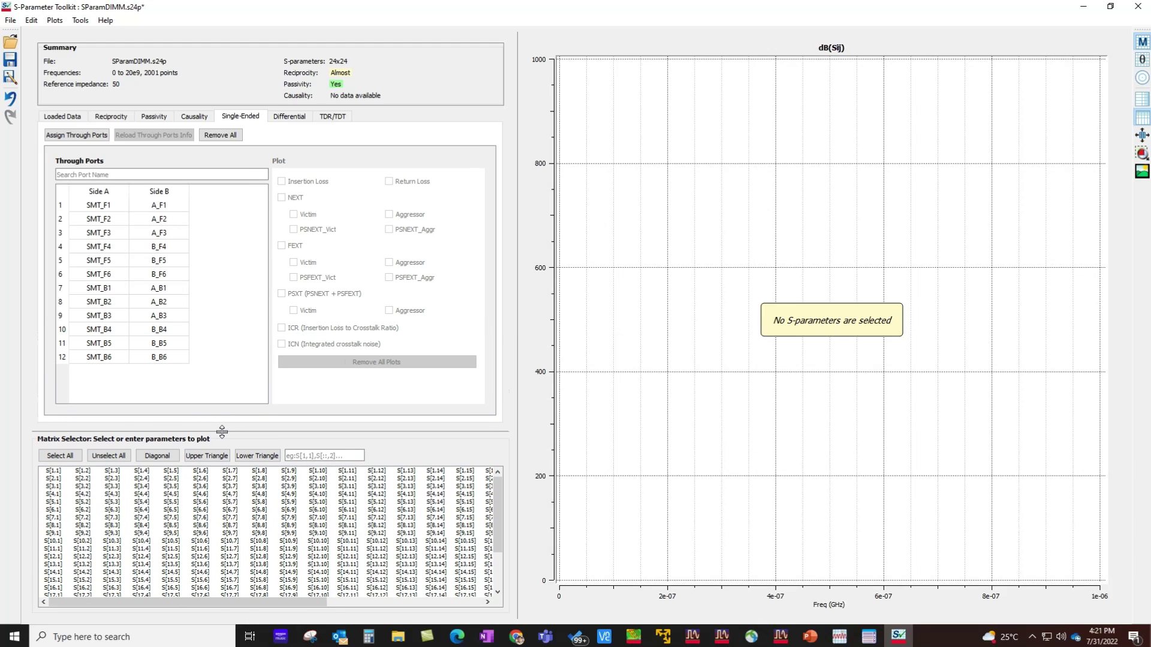
{"action": "left_click", "coordinate": [103, 208]}
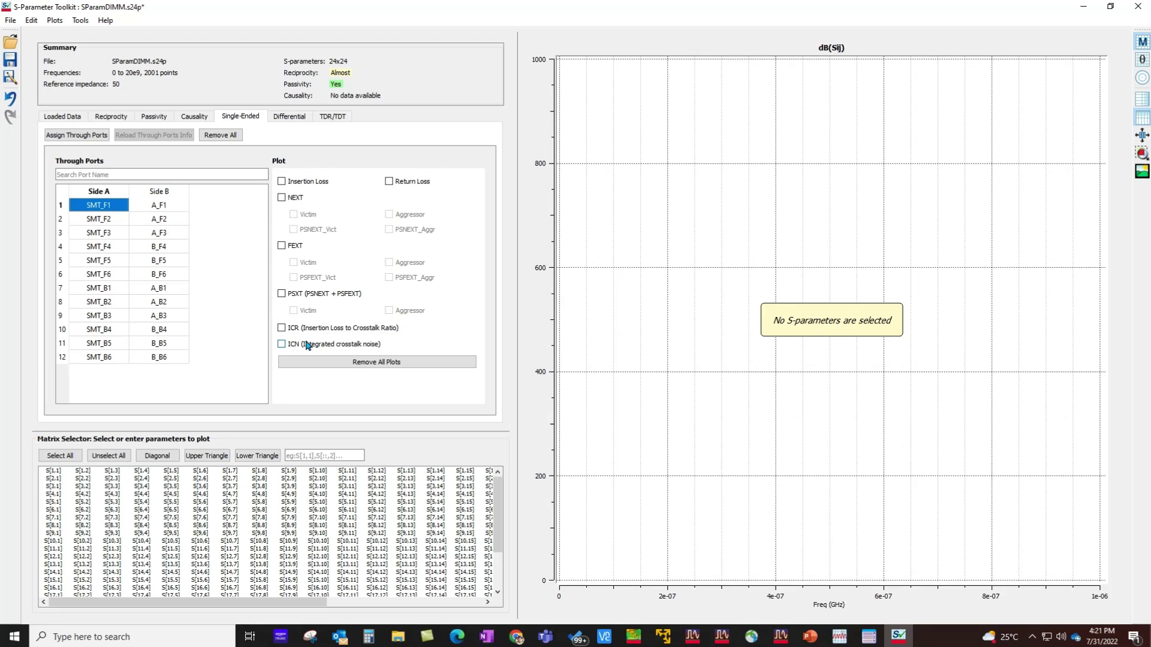
{"action": "left_click", "coordinate": [281, 181]}
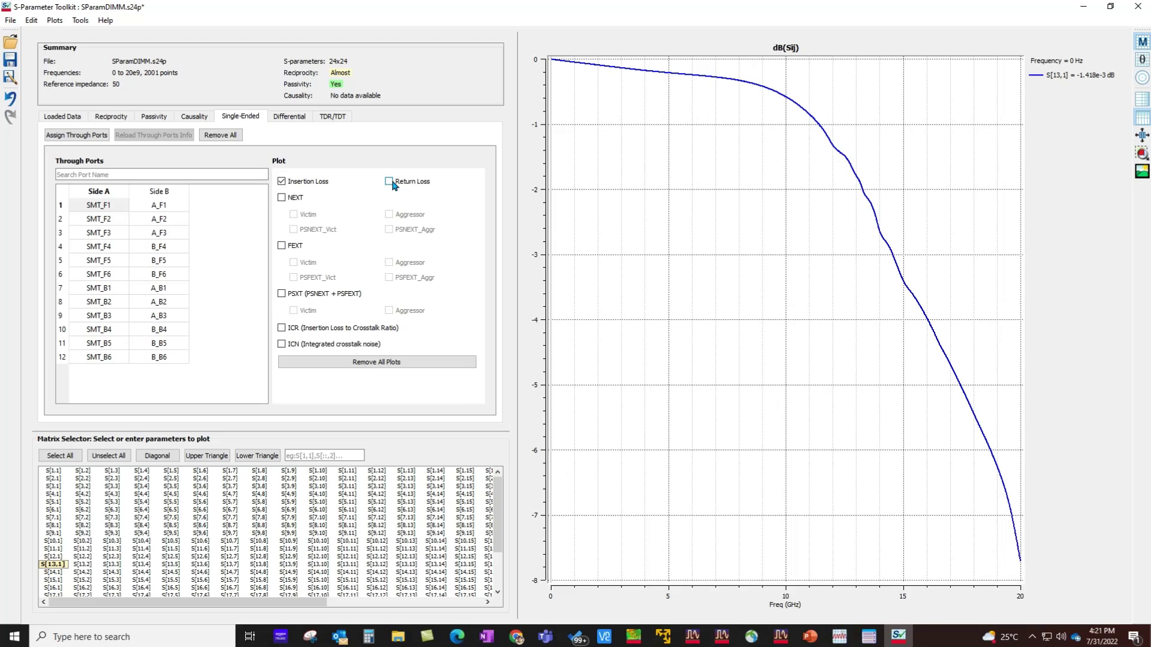
{"action": "left_click", "coordinate": [390, 182]}
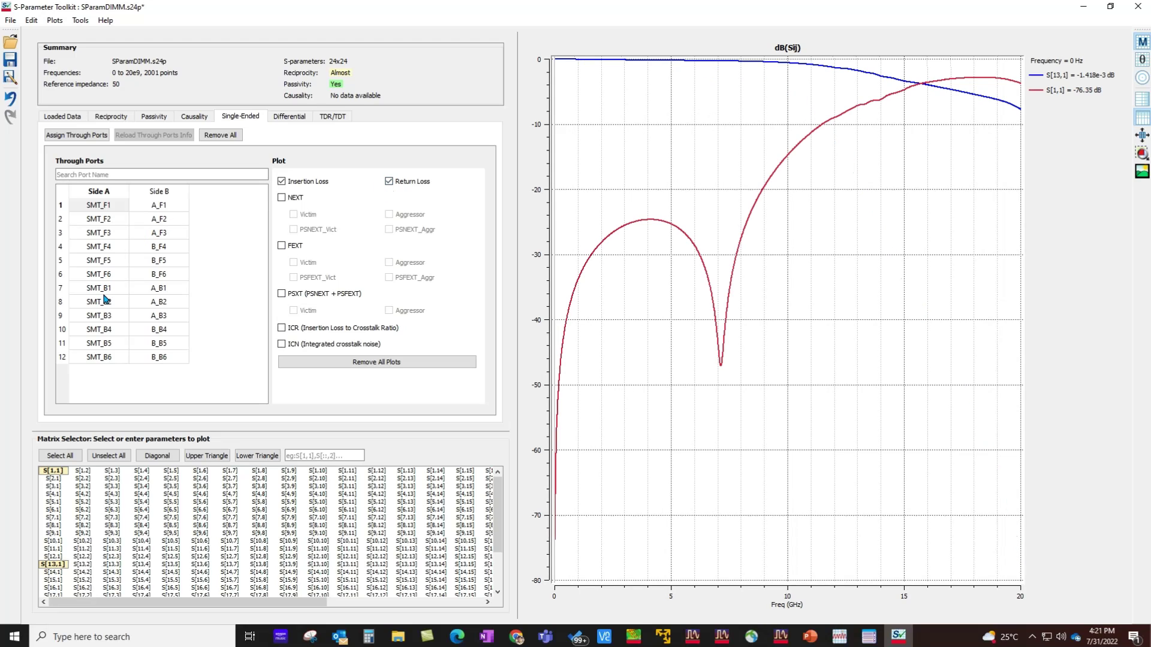
- Plot insertion and return loss for all twelve pairs, then remove both curve sets
{"action": "left_click", "coordinate": [103, 206]}
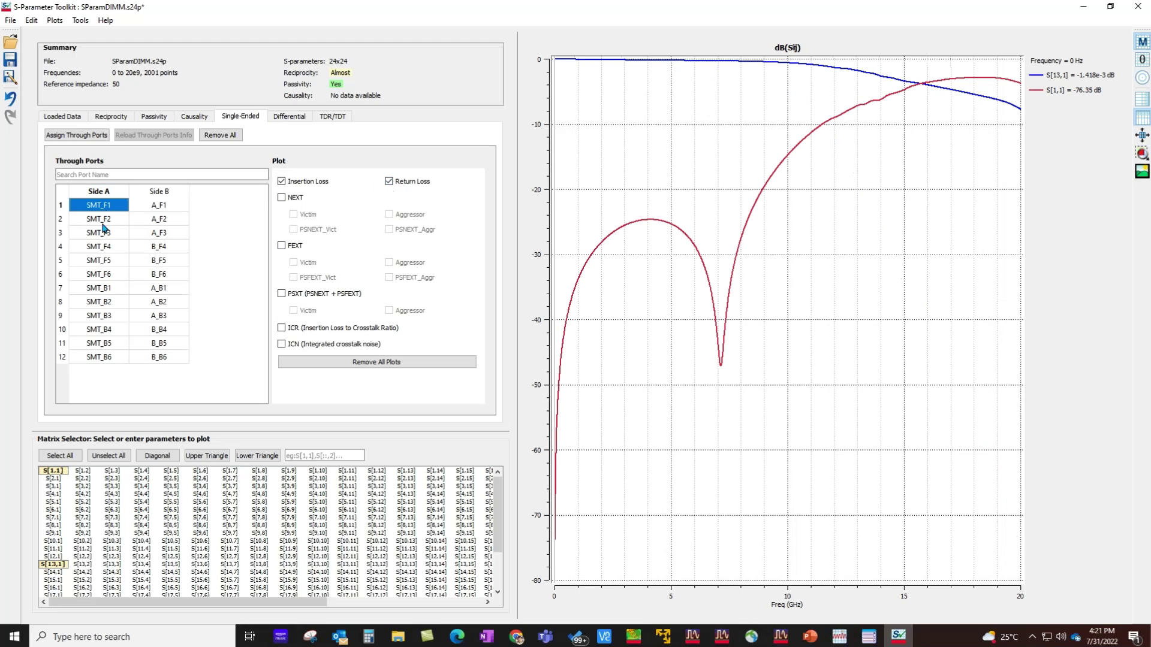
{"action": "left_click", "coordinate": [120, 358], "text": "shift"}
{"action": "left_click", "coordinate": [282, 181]}
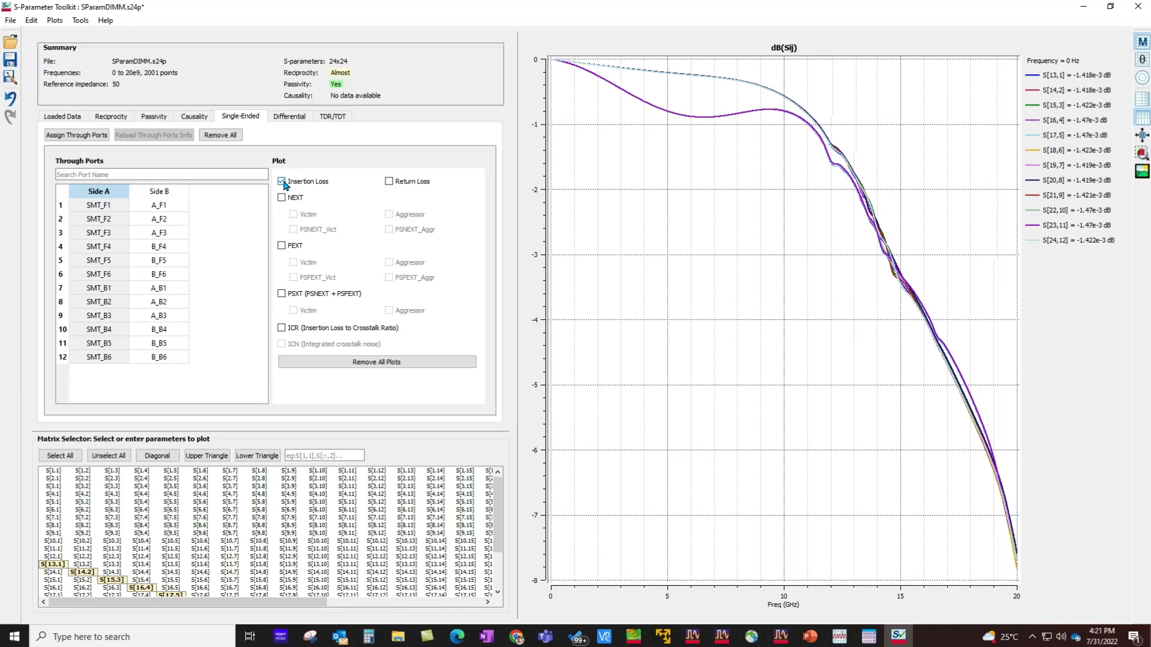
{"action": "left_click", "coordinate": [389, 181]}
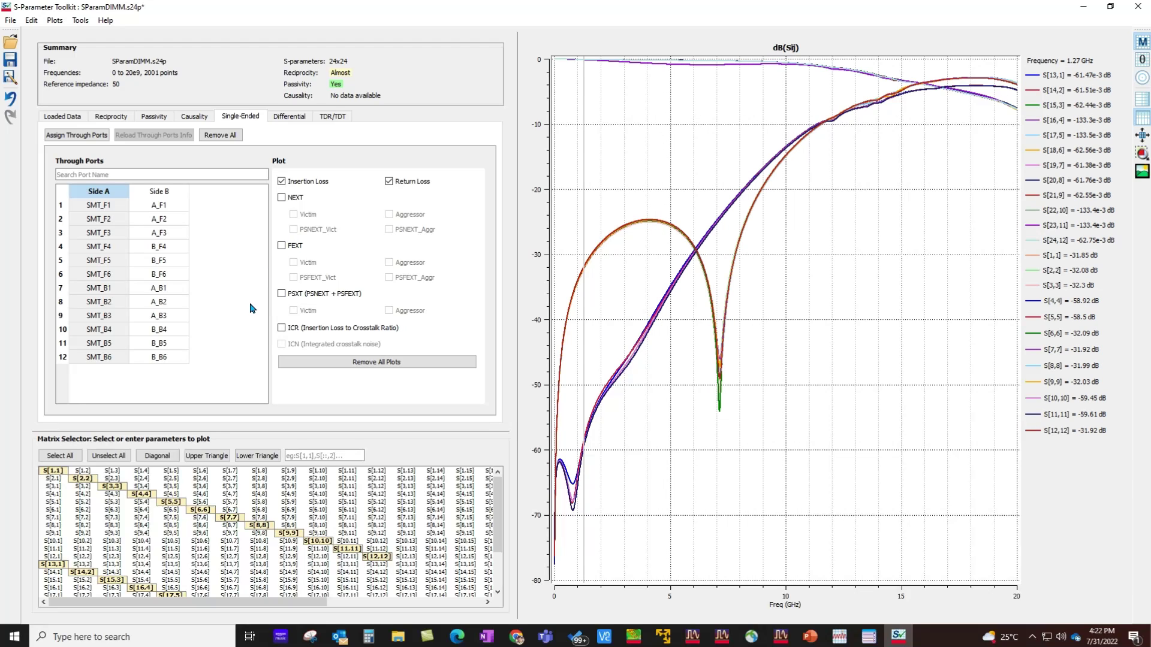
{"action": "left_click", "coordinate": [281, 181]}
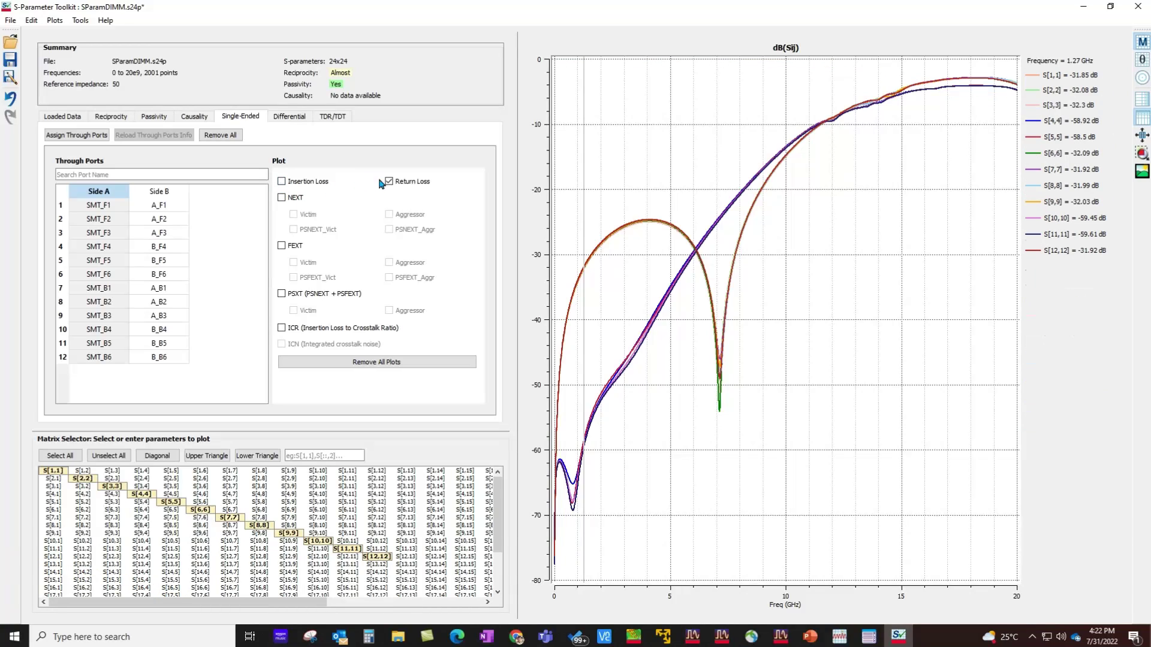
{"action": "left_click", "coordinate": [389, 182]}
{"action": "left_click", "coordinate": [281, 197]}
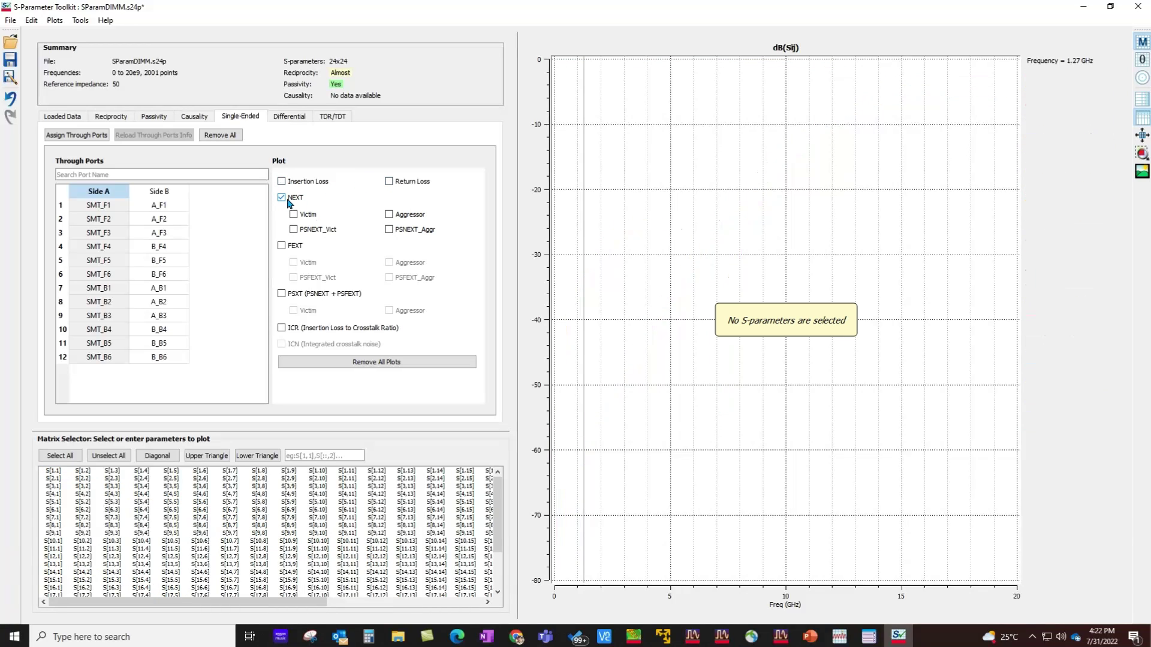
{"action": "left_click", "coordinate": [94, 206]}
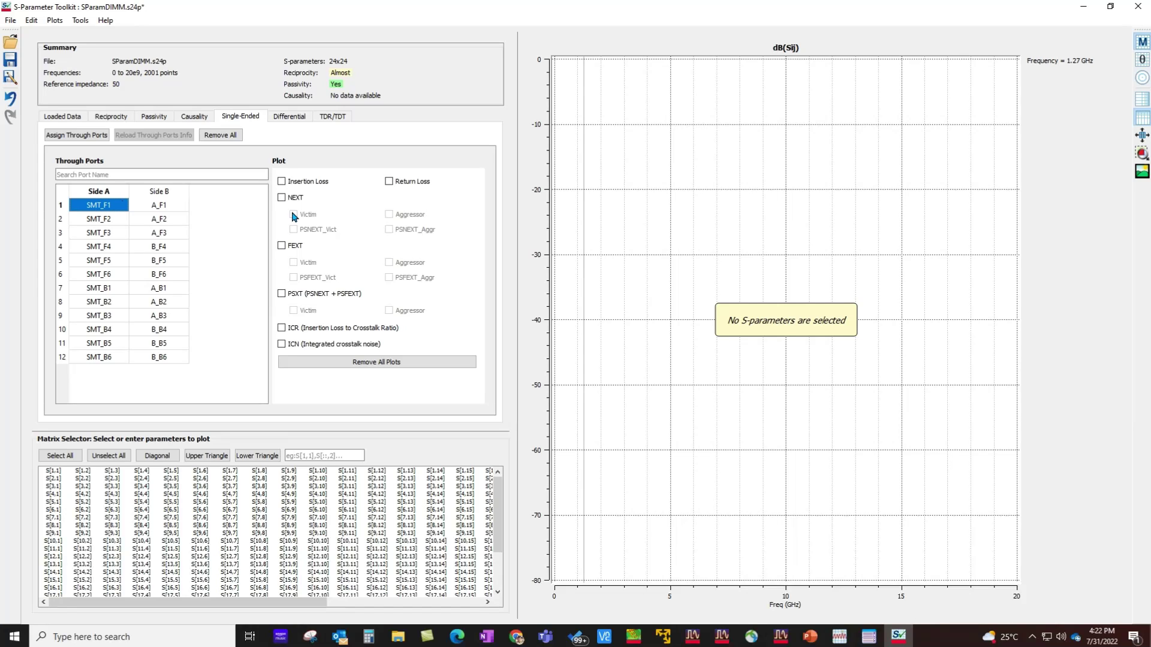
{"action": "left_click", "coordinate": [282, 198]}
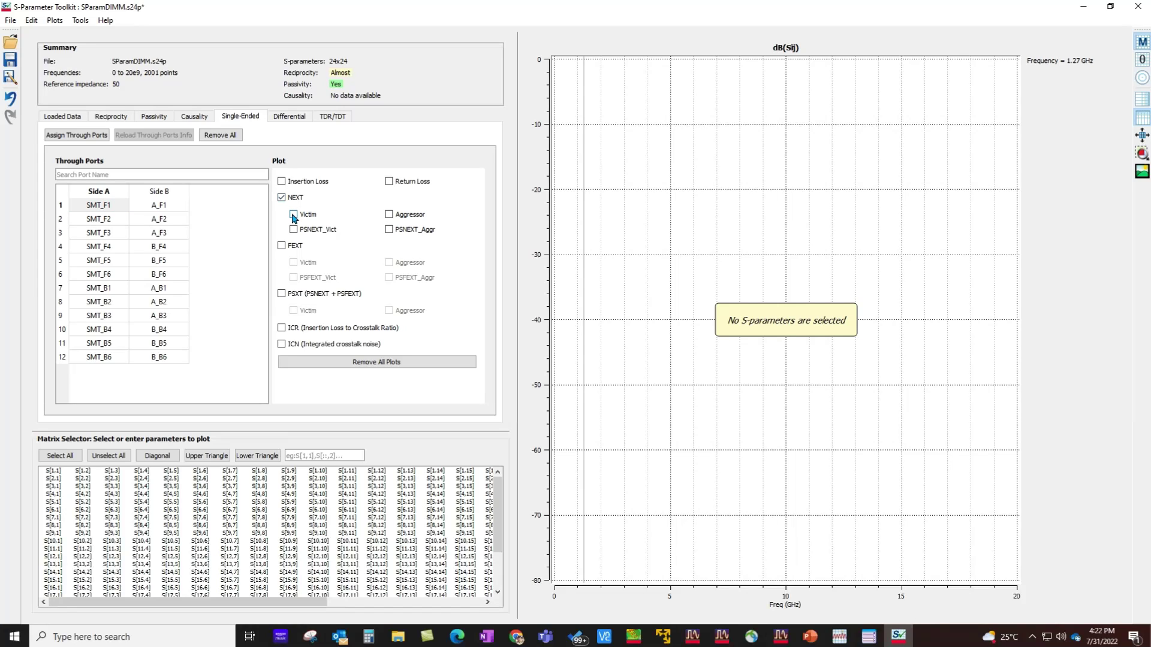
{"action": "left_click", "coordinate": [294, 214]}
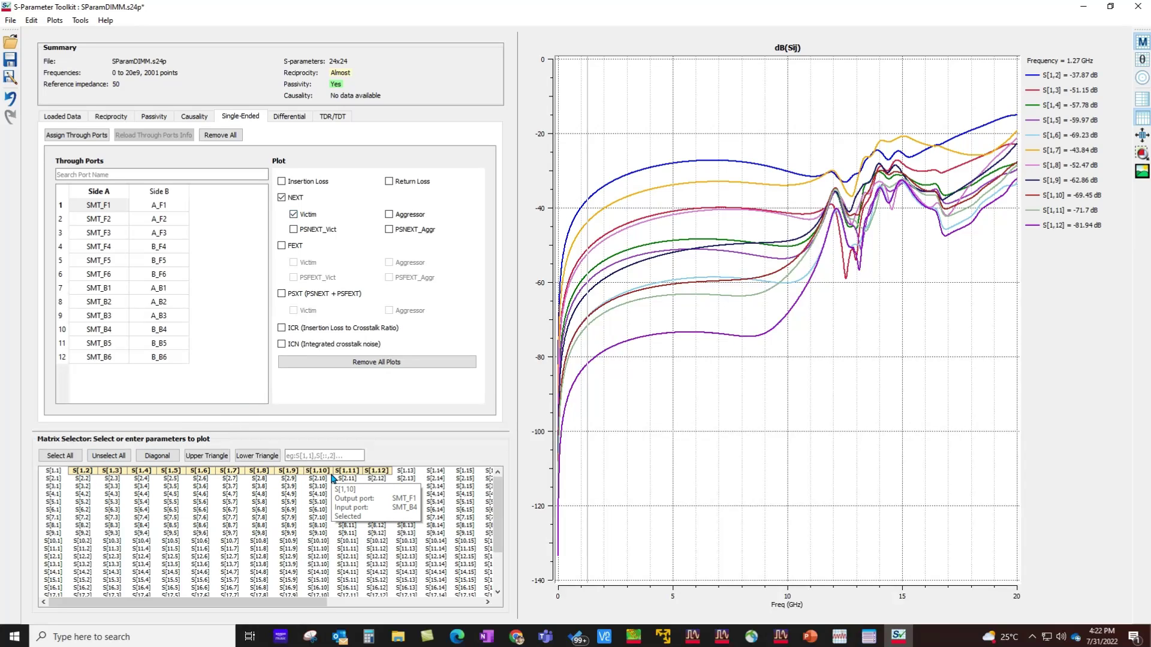
{"action": "left_click", "coordinate": [294, 214]}
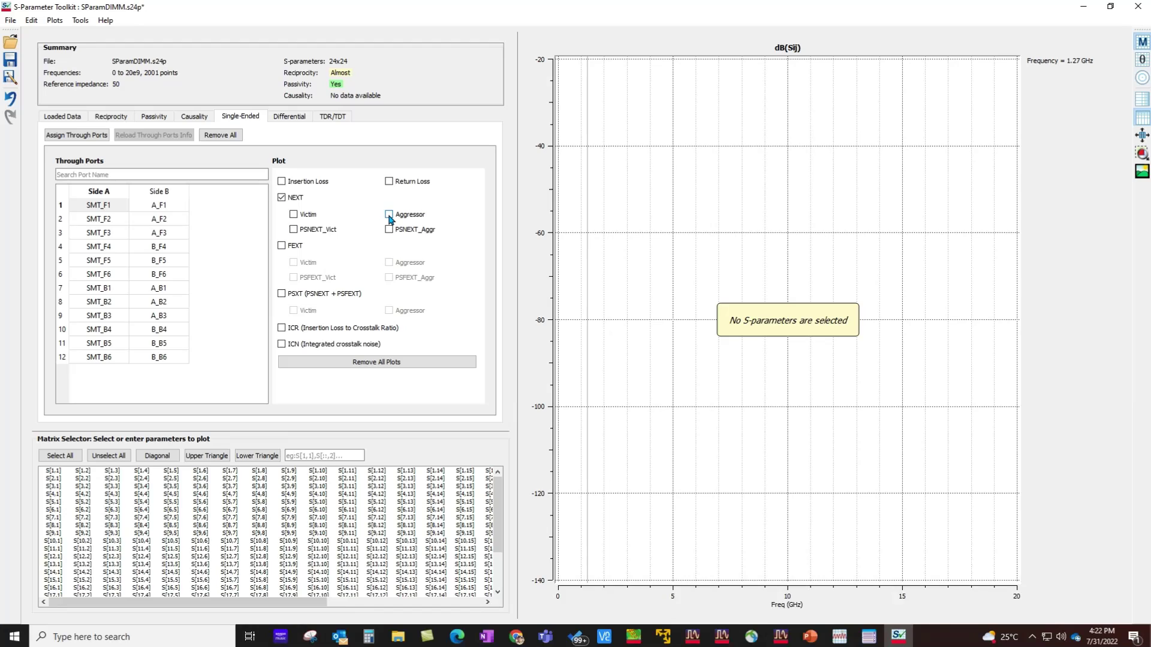
{"action": "left_click", "coordinate": [389, 214]}
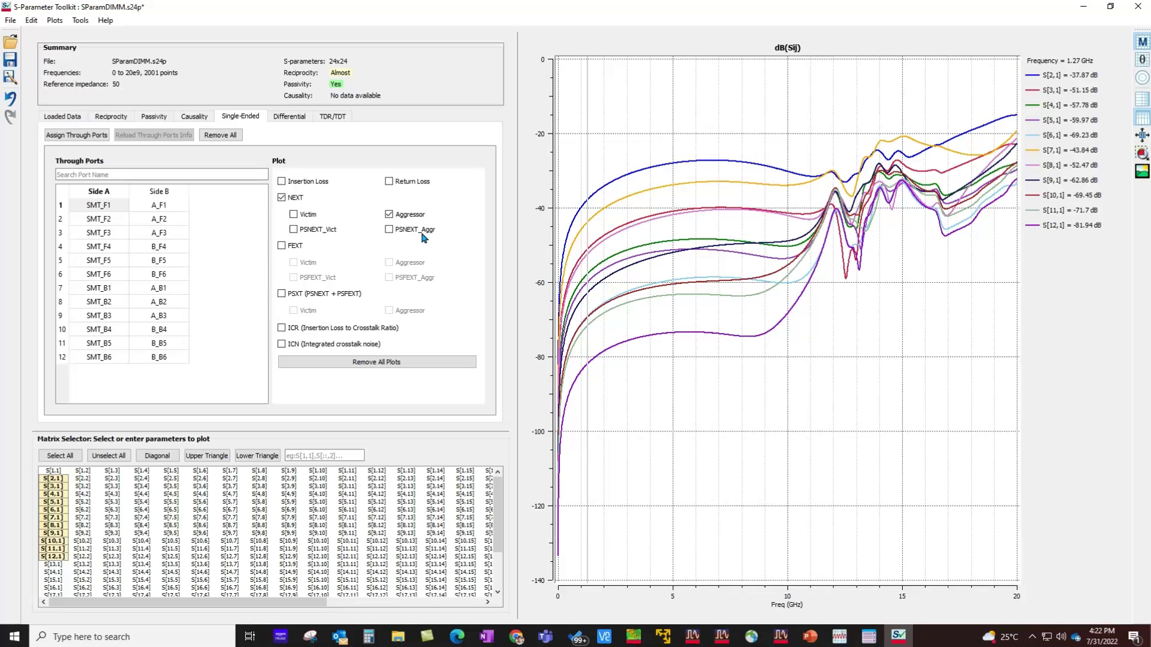
{"action": "left_click", "coordinate": [298, 199]}
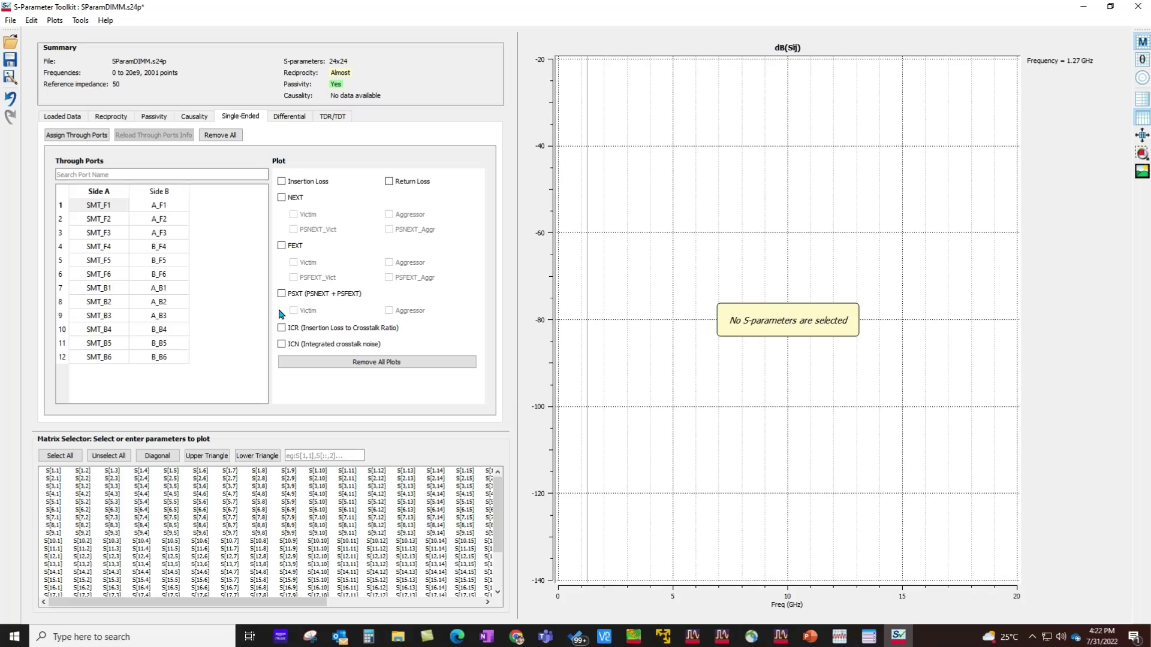
{"action": "left_click", "coordinate": [280, 295]}
{"action": "left_click", "coordinate": [294, 310]}
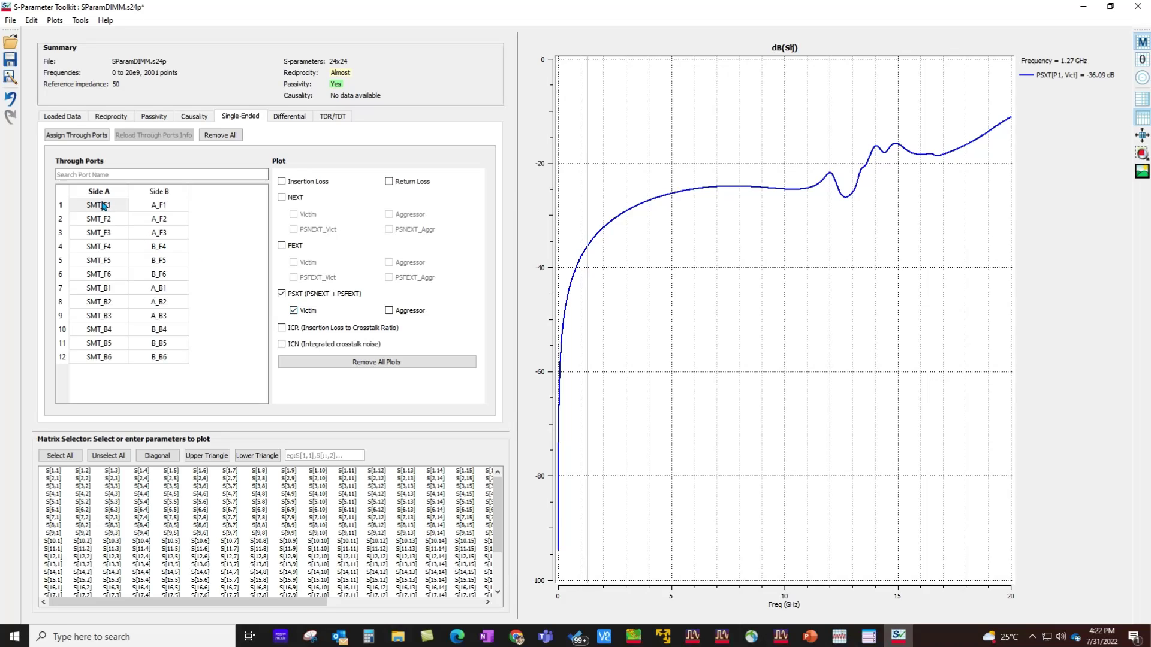
{"action": "left_click", "coordinate": [103, 206]}
{"action": "left_click", "coordinate": [115, 359], "text": "shift"}
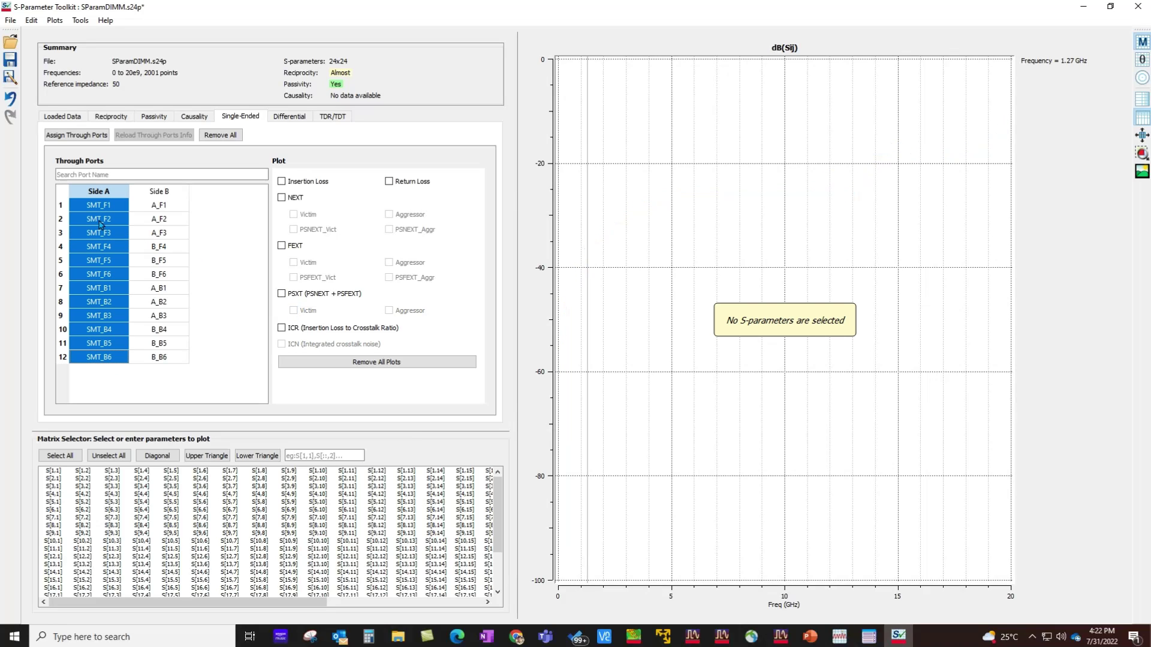
{"action": "left_click", "coordinate": [281, 295]}
{"action": "left_click", "coordinate": [294, 311]}
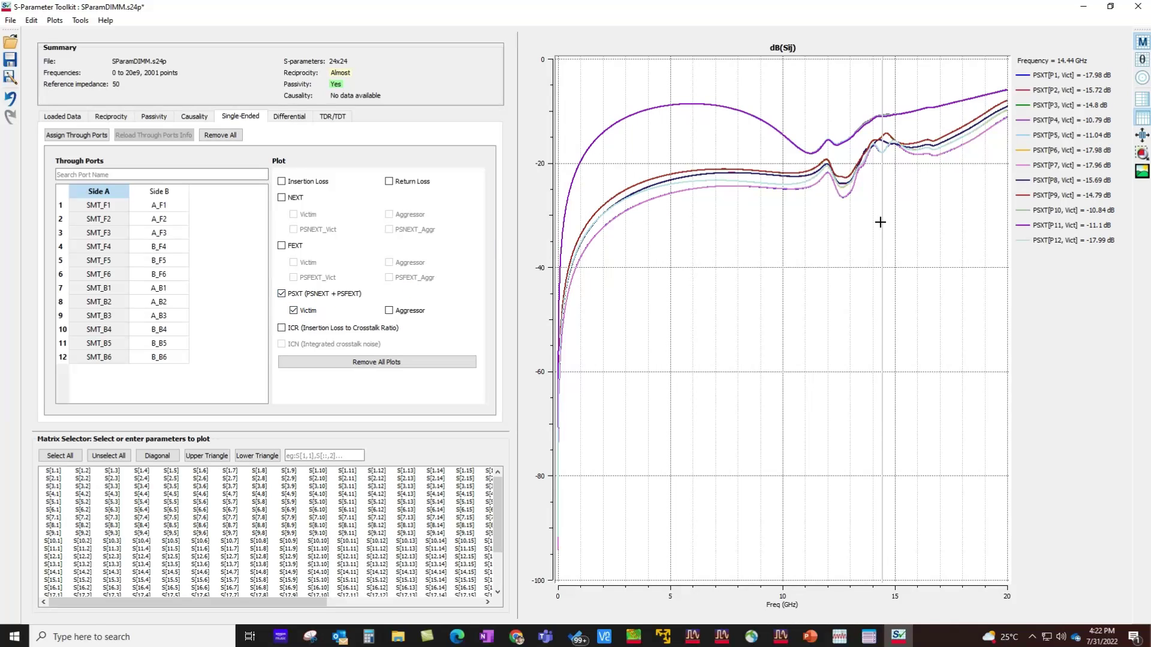
{"action": "left_click", "coordinate": [282, 329]}
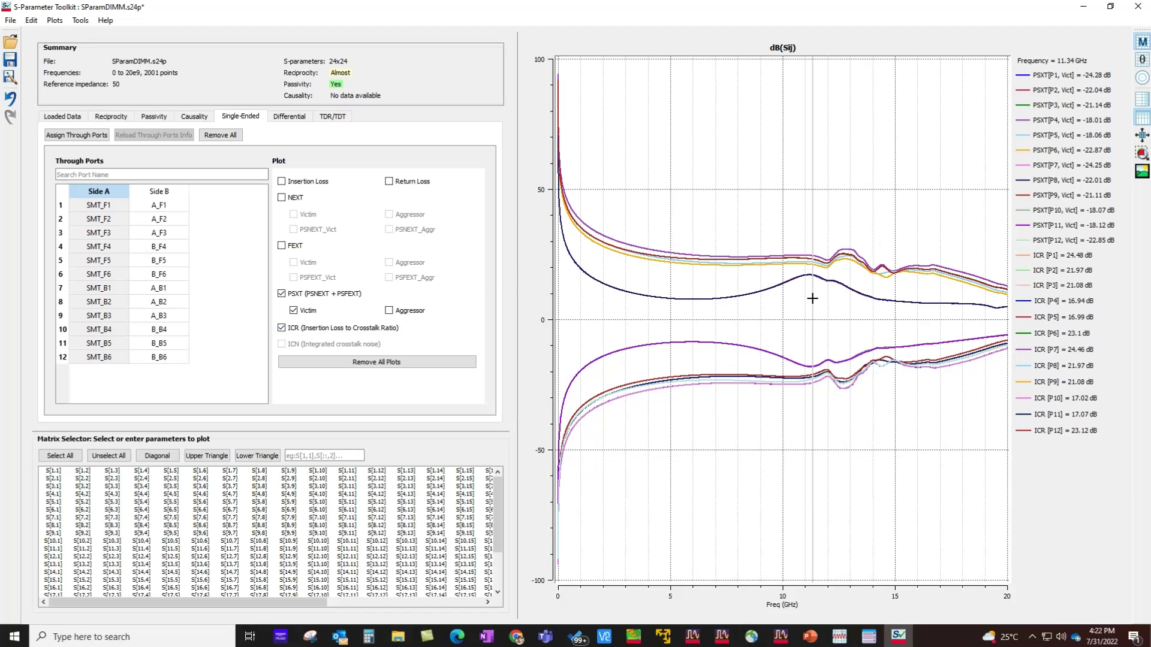
{"action": "left_click", "coordinate": [282, 294]}
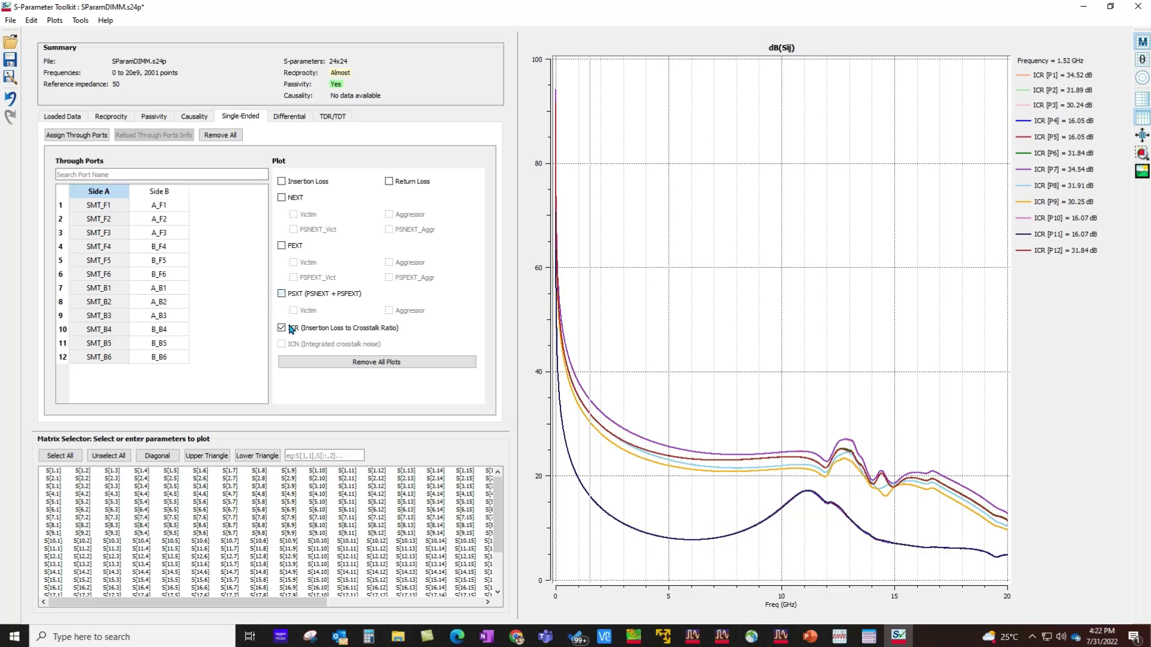
{"action": "left_click", "coordinate": [285, 331]}
{"action": "left_click", "coordinate": [81, 207]}
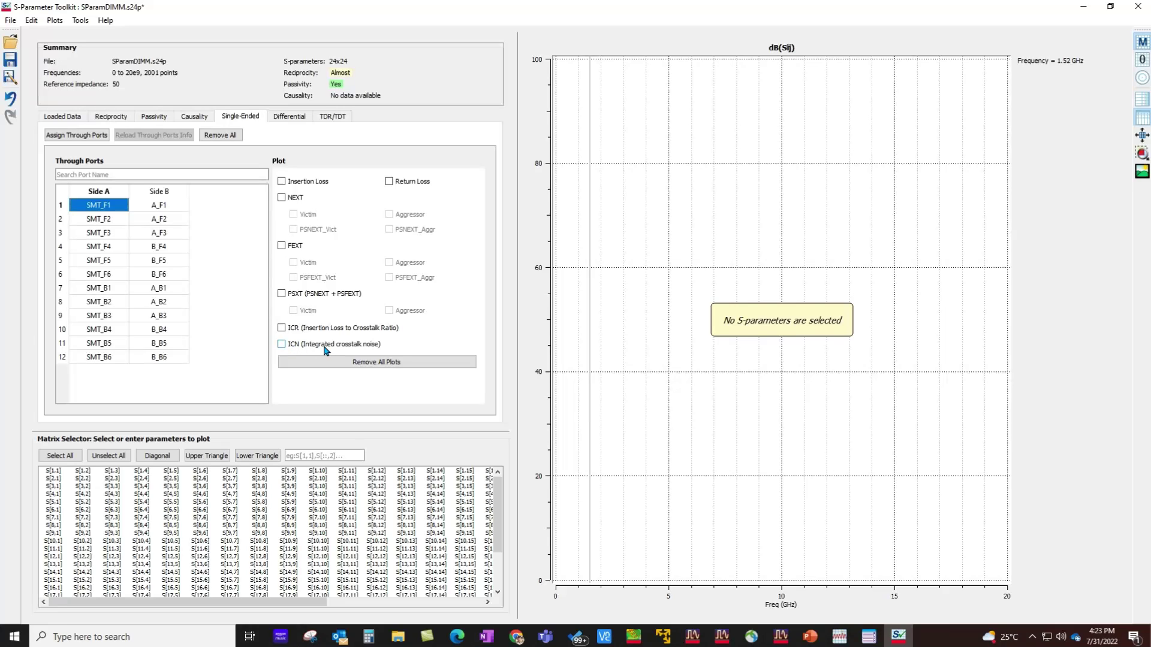
- Calculate integrated crosstalk noise at 10 GBd with 7.5 GHz bandwidth, giving 0.26624 V
{"action": "left_click", "coordinate": [281, 345]}
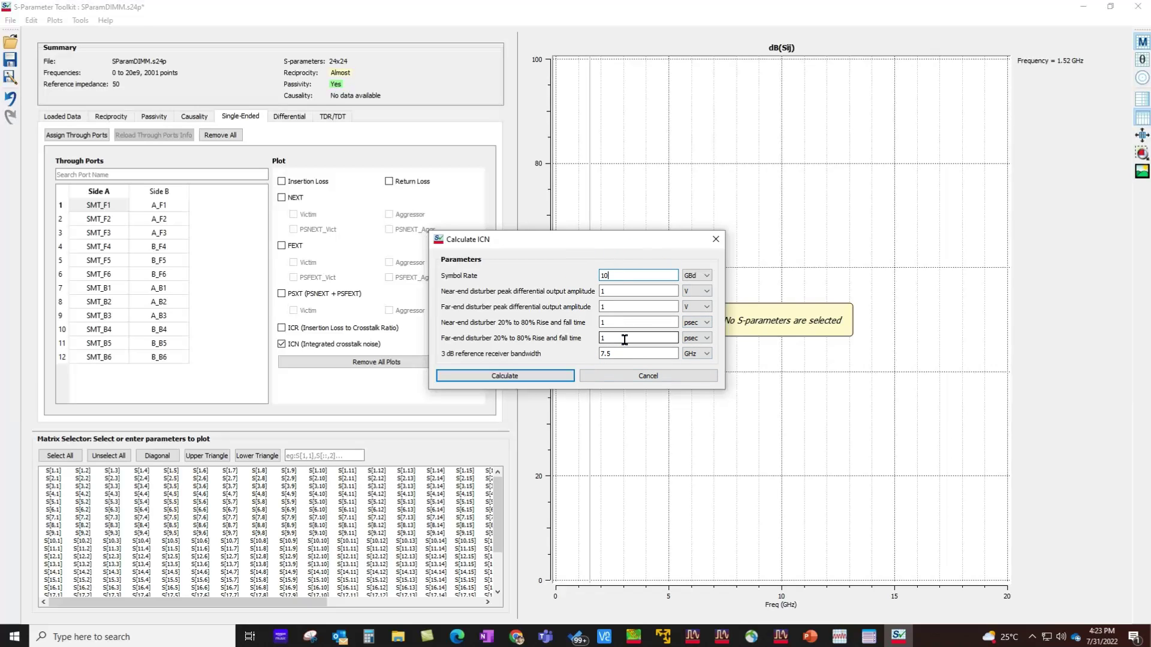
{"action": "left_click", "coordinate": [534, 381]}
{"action": "left_click_drag", "start_coordinate": [504, 245], "coordinate": [602, 250]}
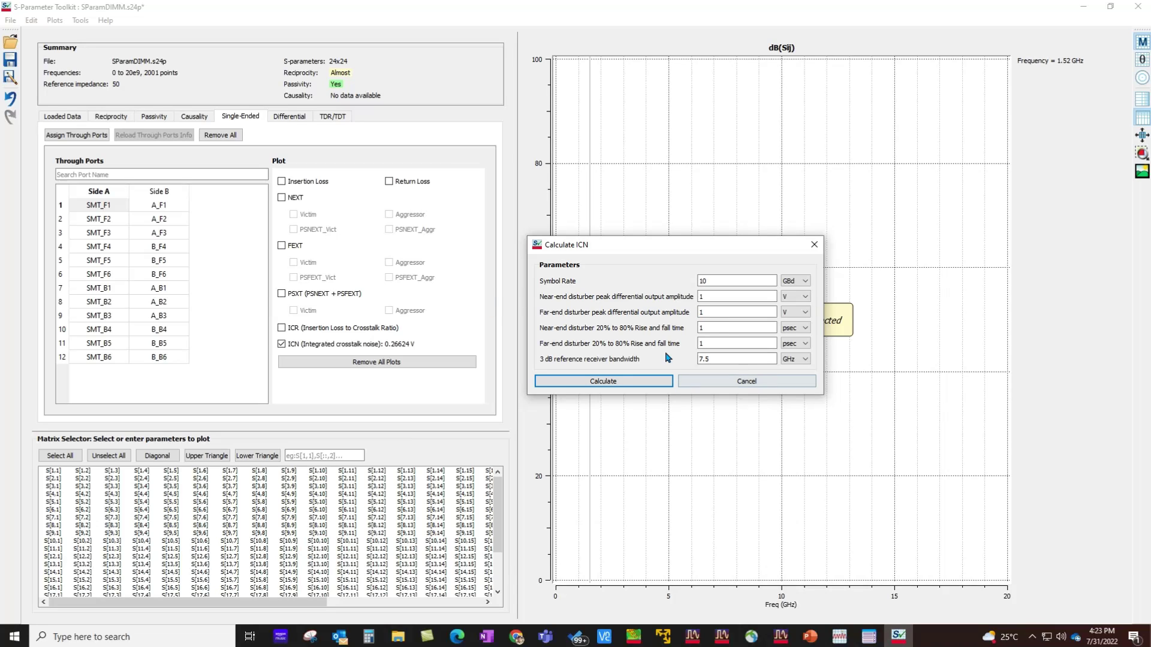
{"action": "left_click", "coordinate": [734, 385]}
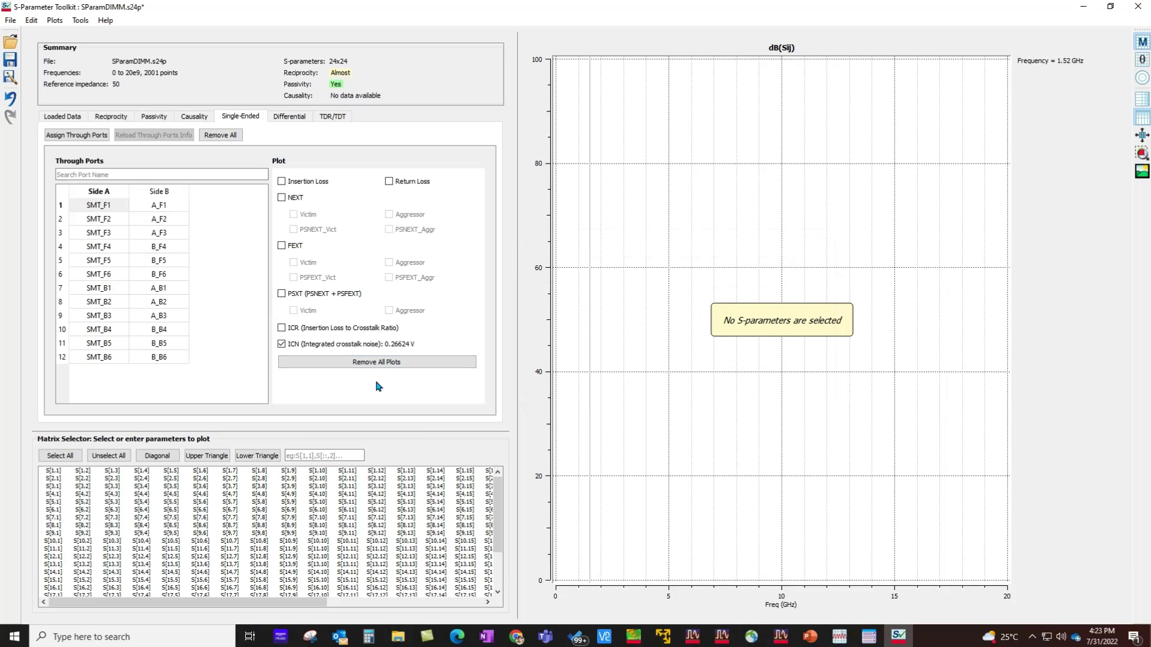
- On the Differential tab, pair through ports 1 and 2 as the first differential pair
{"action": "left_click", "coordinate": [288, 117]}
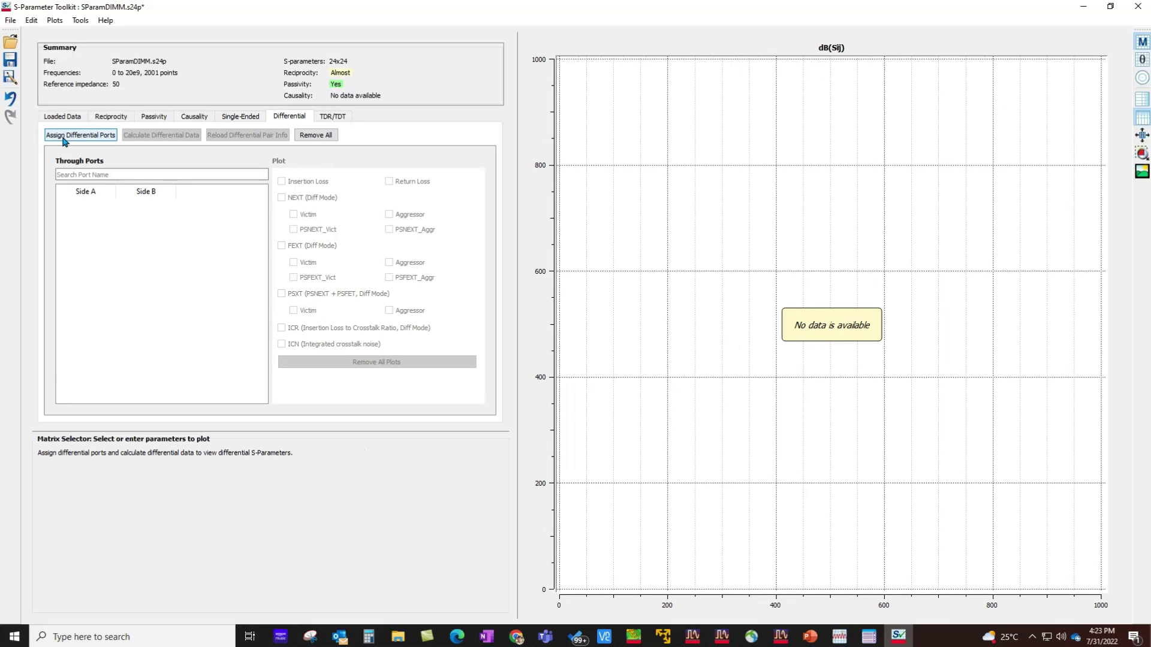
{"action": "left_click", "coordinate": [97, 138]}
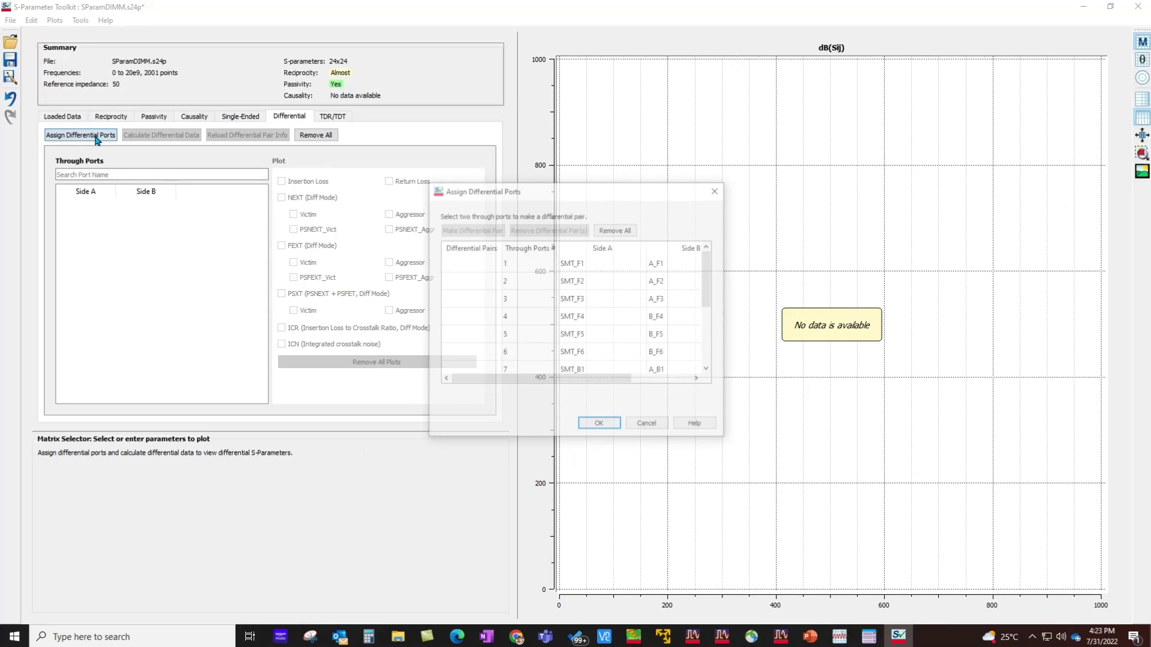
{"action": "double_click", "coordinate": [493, 181]}
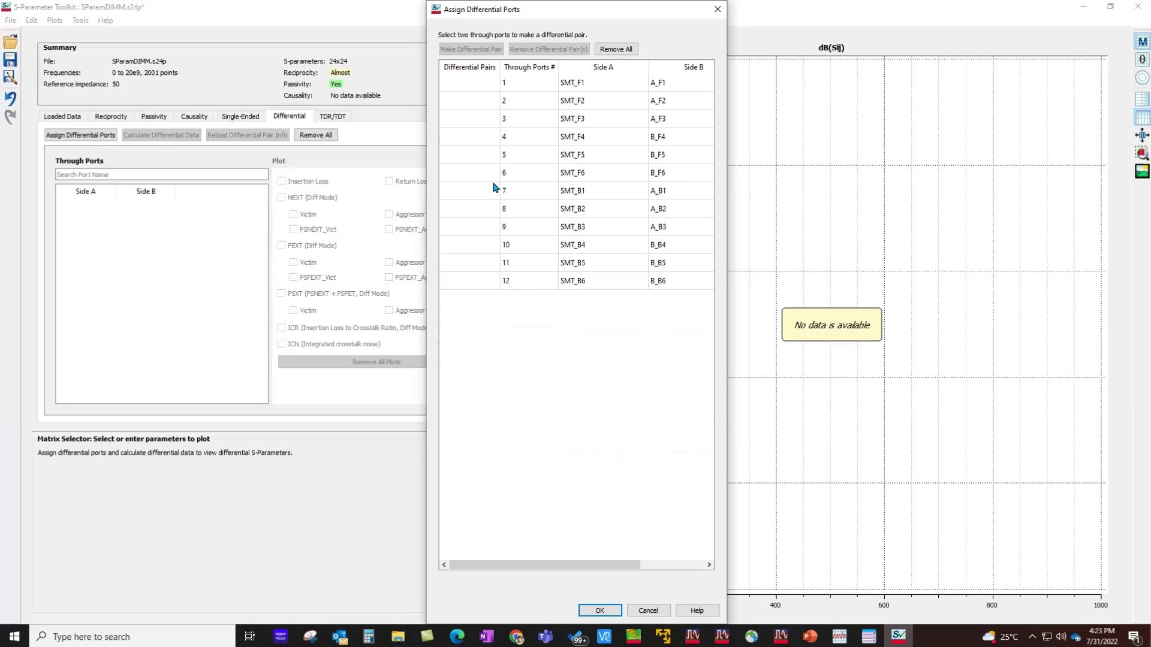
{"action": "left_click", "coordinate": [508, 84]}
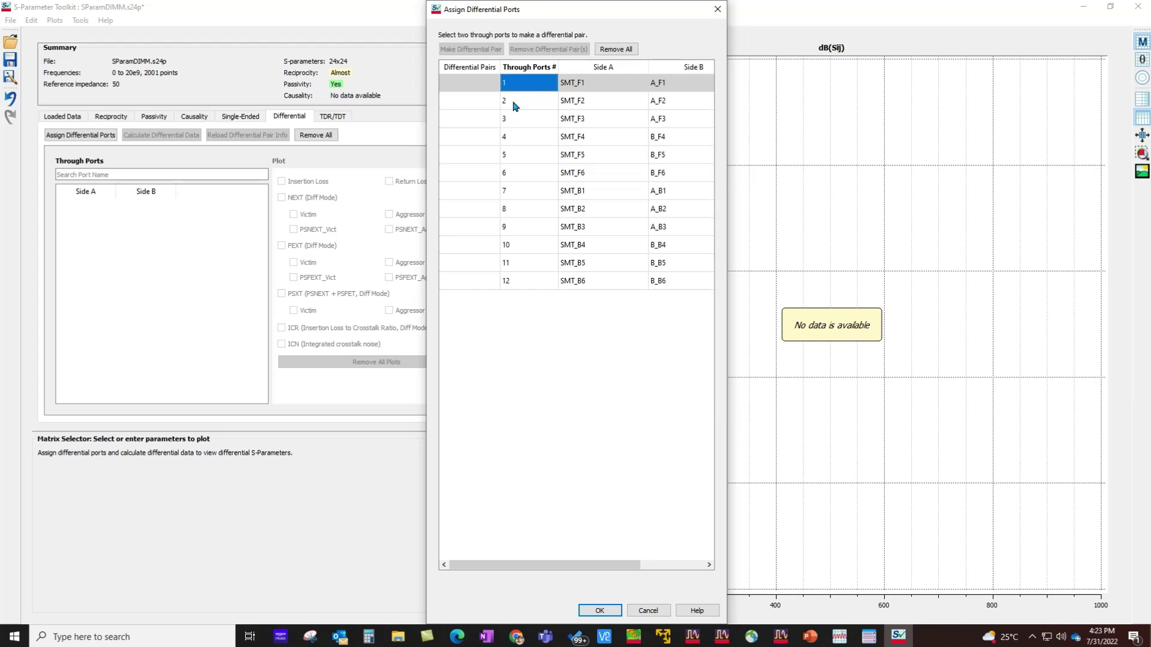
{"action": "left_click", "coordinate": [513, 103], "text": "ctrl"}
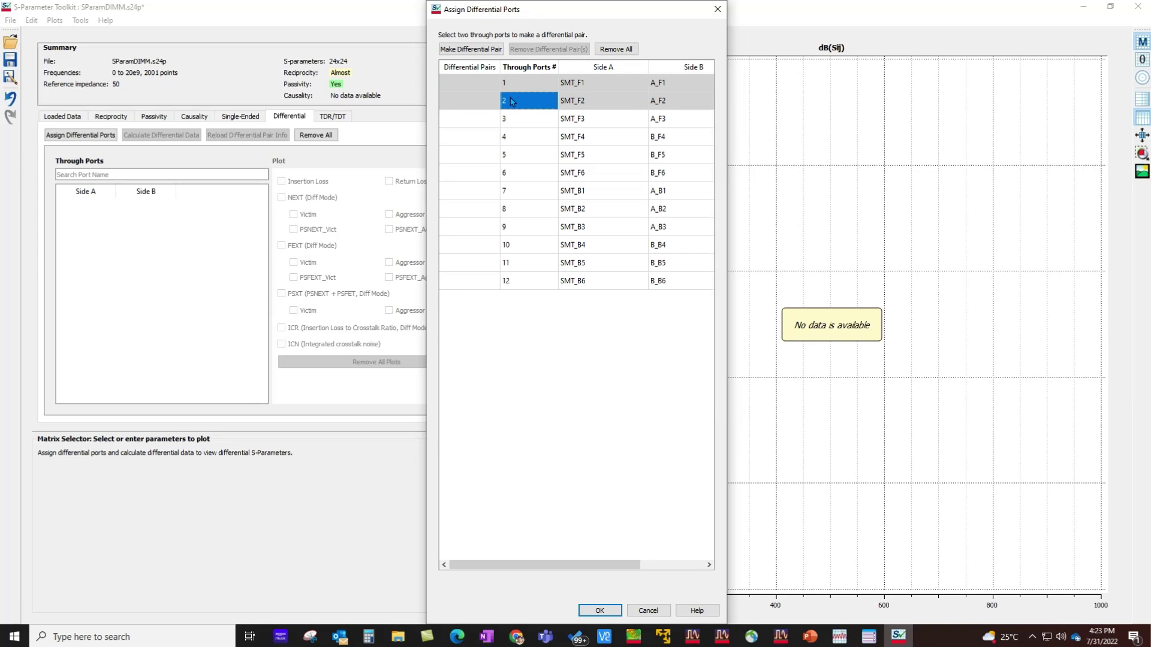
{"action": "left_click", "coordinate": [462, 49]}
- Pair through ports 3 and 4 as the second differential pair and confirm both
{"action": "left_click", "coordinate": [520, 120]}
{"action": "left_click", "coordinate": [518, 138], "text": "ctrl"}
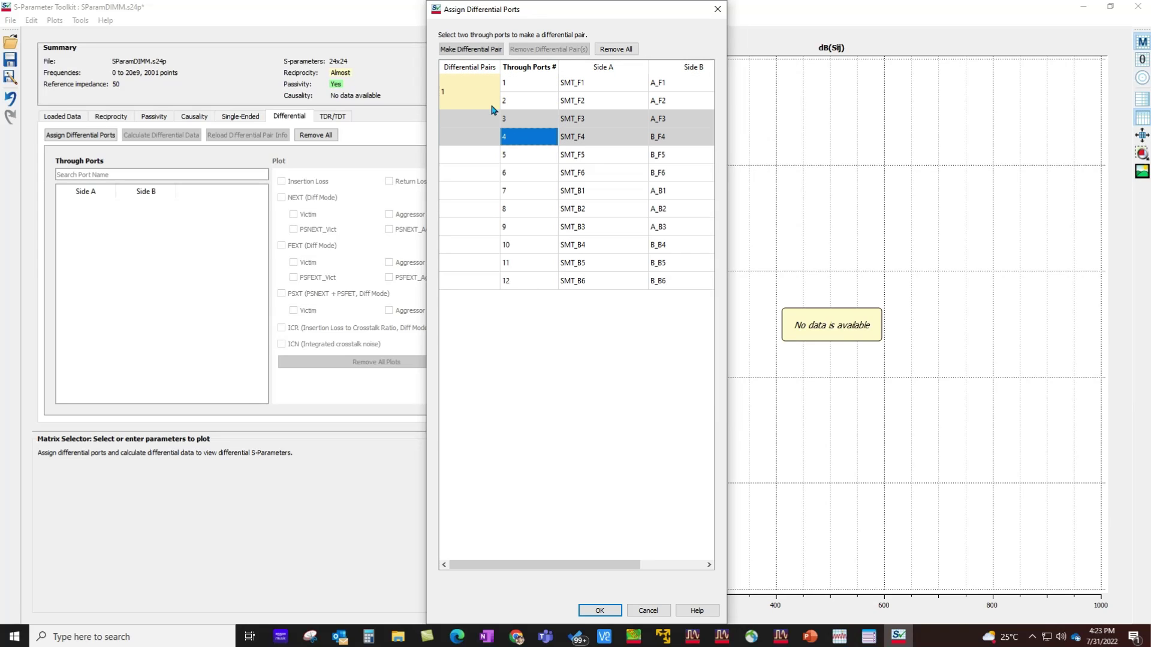
{"action": "left_click", "coordinate": [471, 49]}
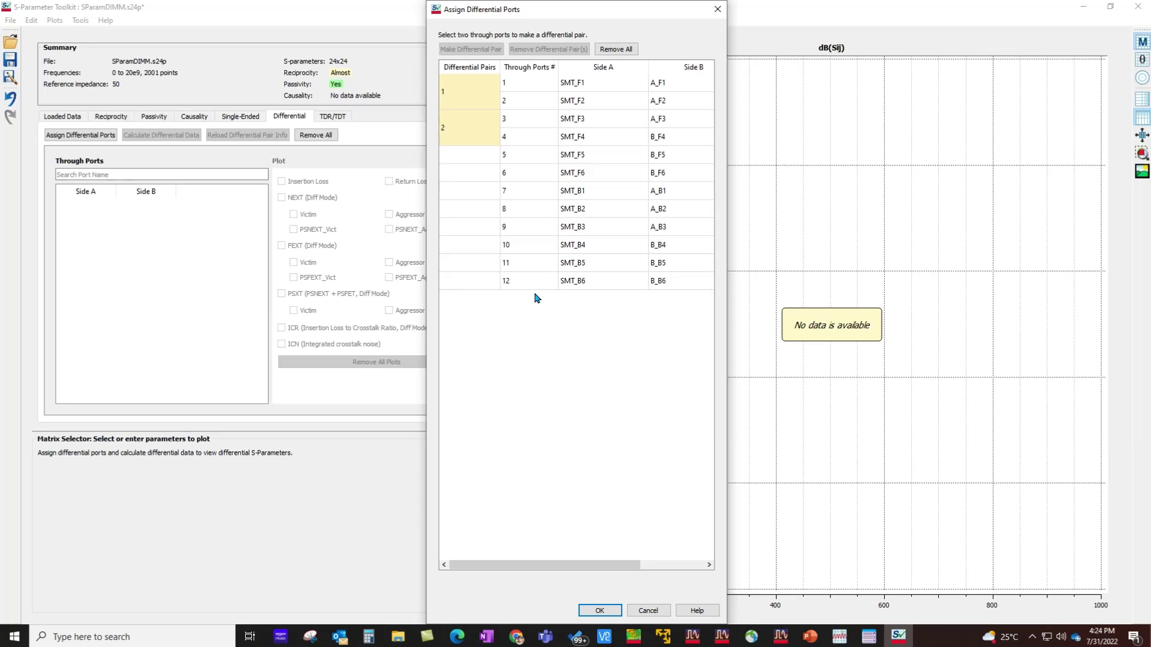
{"action": "left_click", "coordinate": [600, 611]}
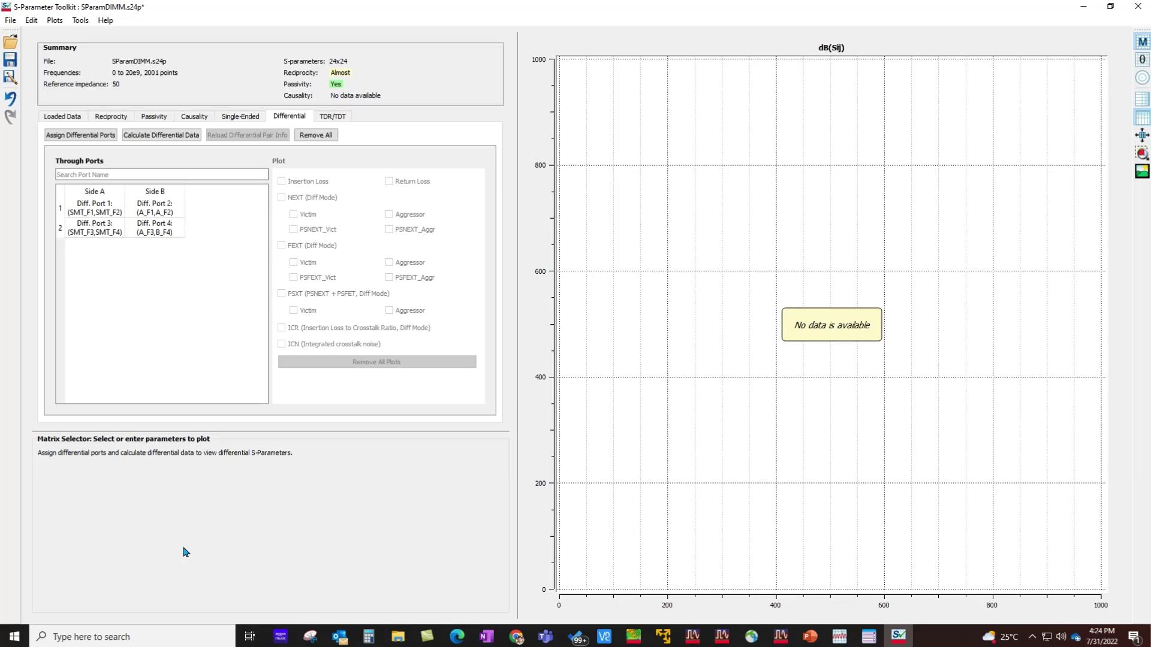
- Compute differential S-parameters, then plot and clear the S[D1,D2] and S[D2,D3] curves
{"action": "left_click", "coordinate": [157, 135]}
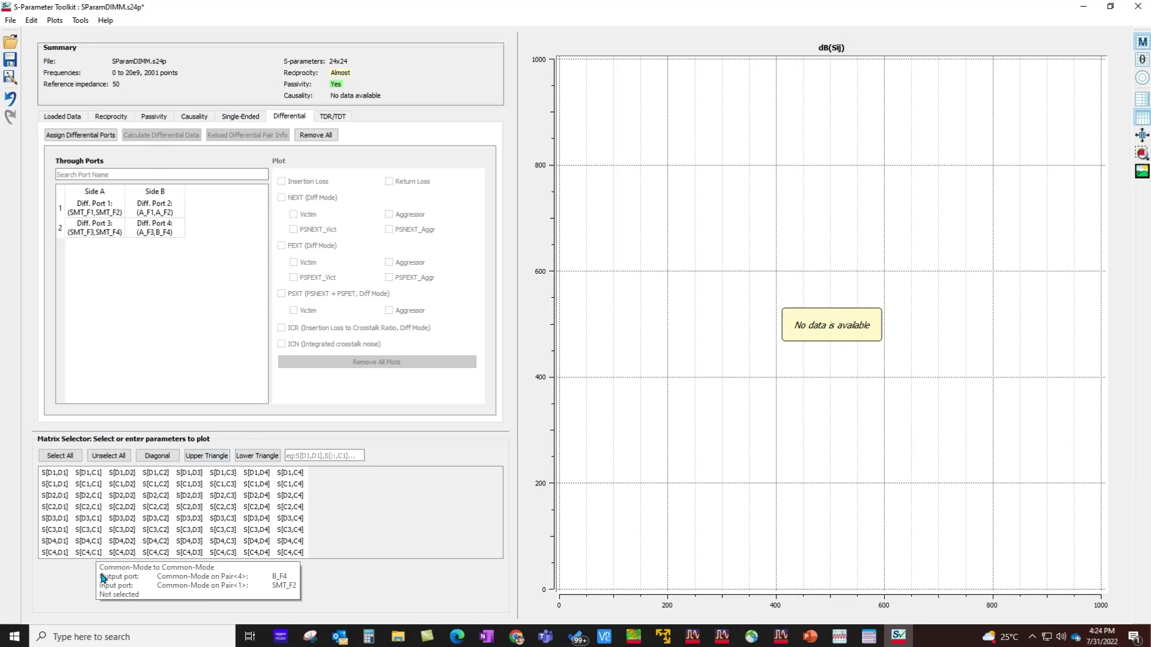
{"action": "left_click", "coordinate": [122, 473]}
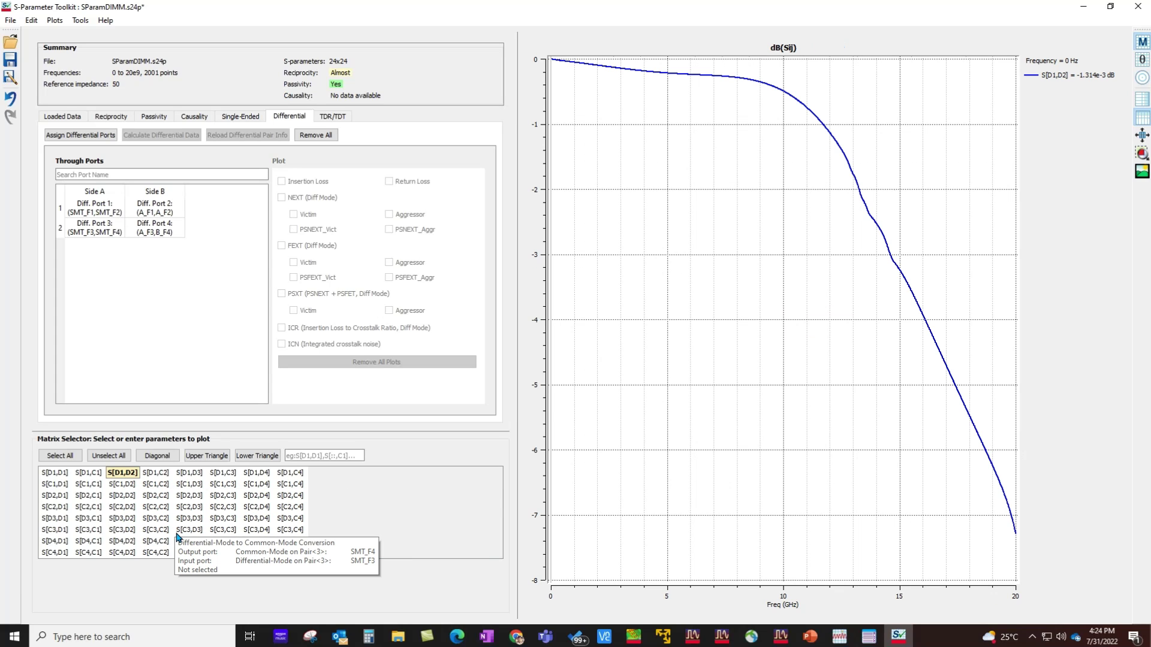
{"action": "left_click", "coordinate": [188, 496]}
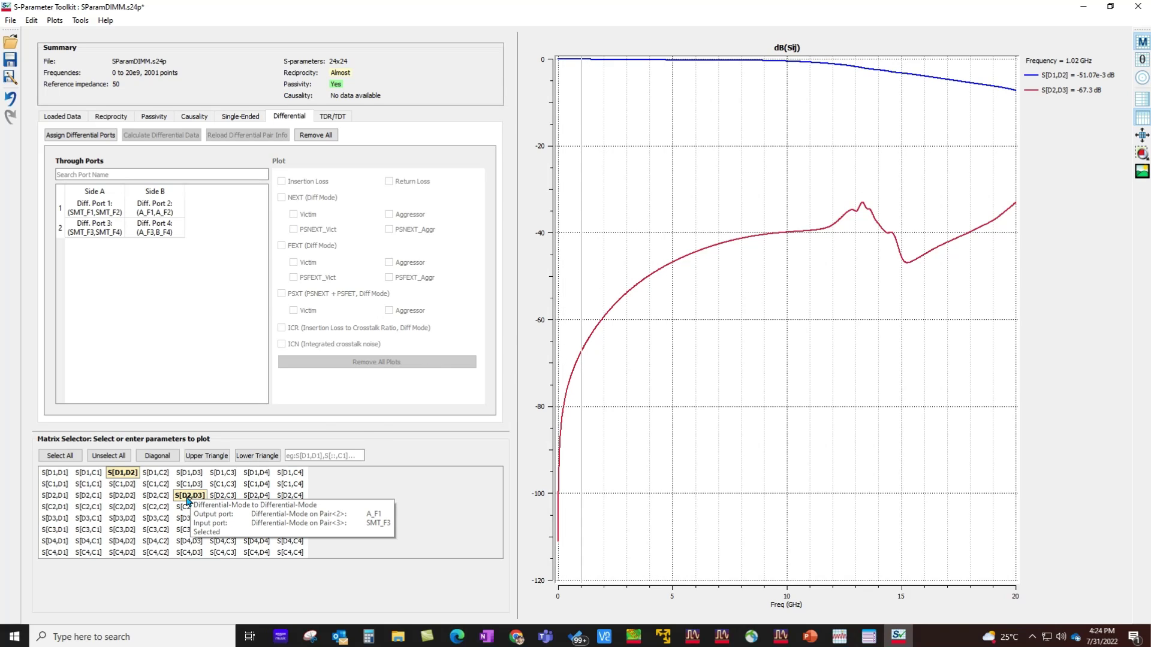
{"action": "left_click", "coordinate": [187, 498]}
{"action": "left_click", "coordinate": [122, 474]}
- For differential pair 1, plot insertion loss and NEXT victim crosstalk, then remove both plots and return to the single-ended view
{"action": "left_click", "coordinate": [87, 208]}
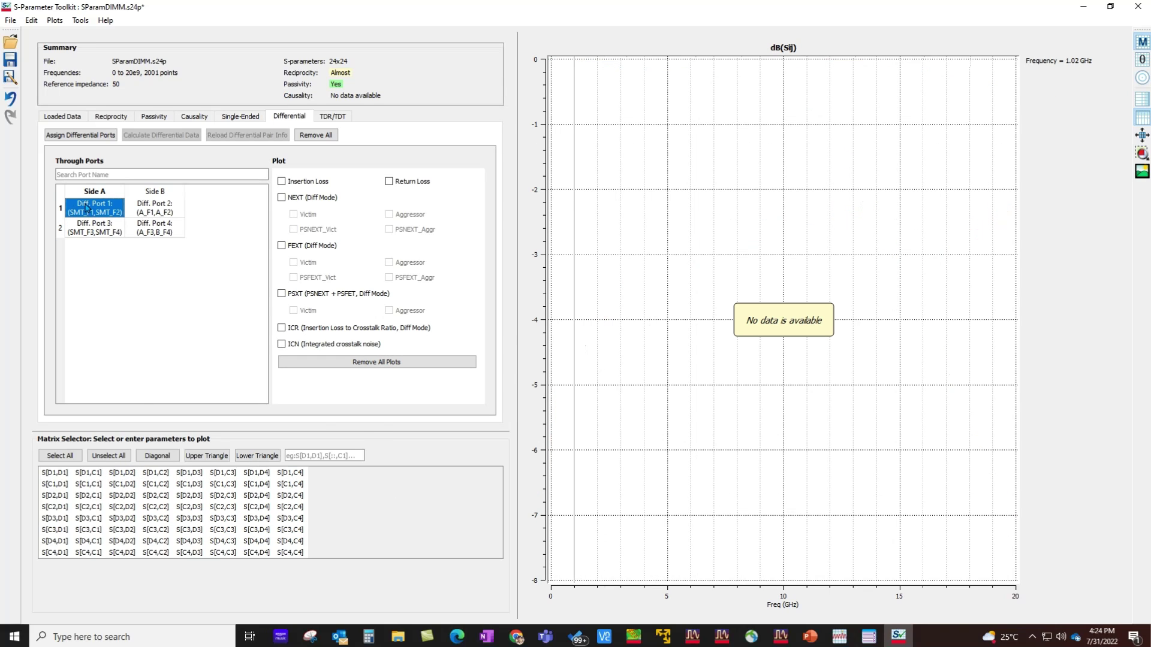
{"action": "left_click", "coordinate": [282, 181]}
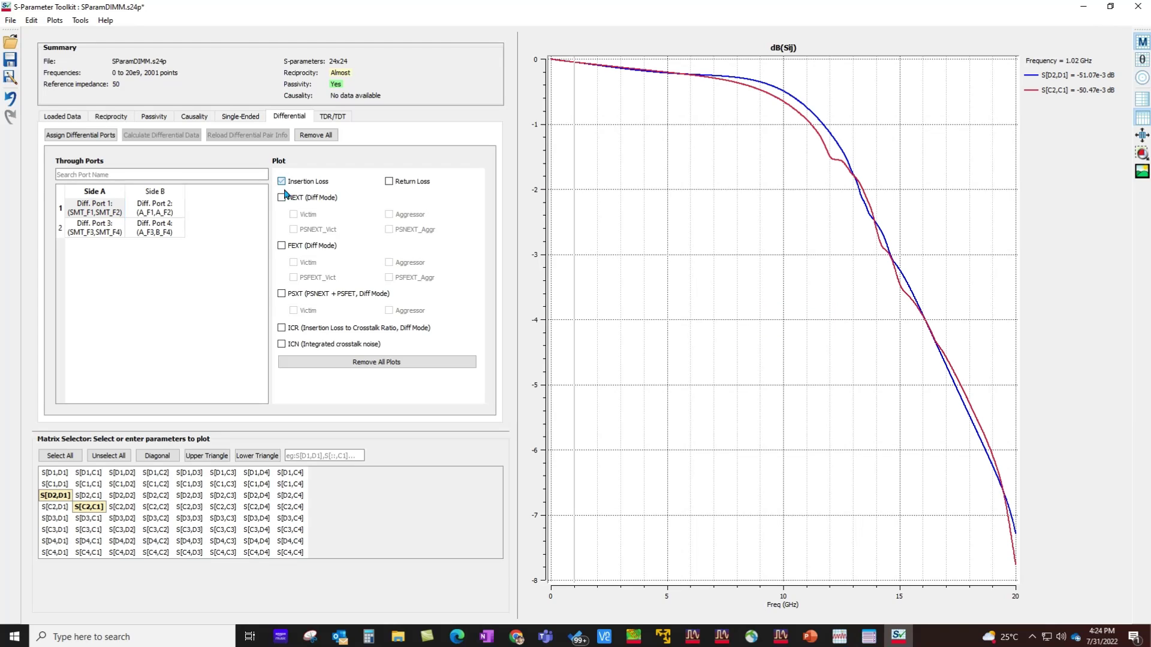
{"action": "left_click", "coordinate": [281, 200]}
{"action": "left_click", "coordinate": [293, 214]}
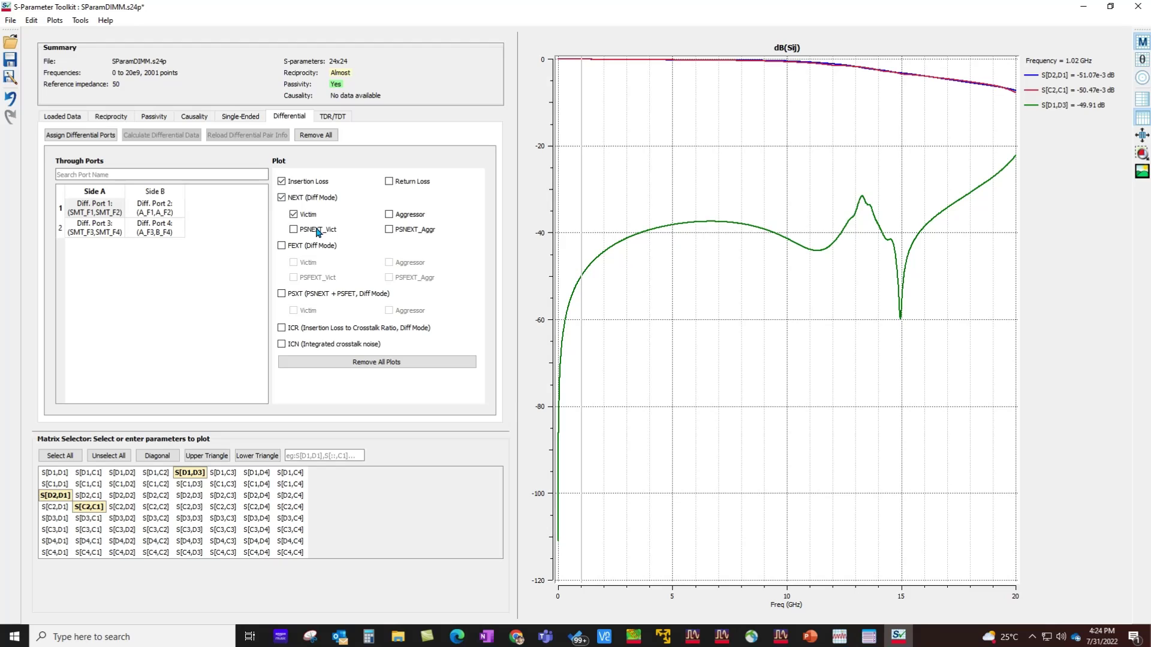
{"action": "left_click", "coordinate": [281, 198]}
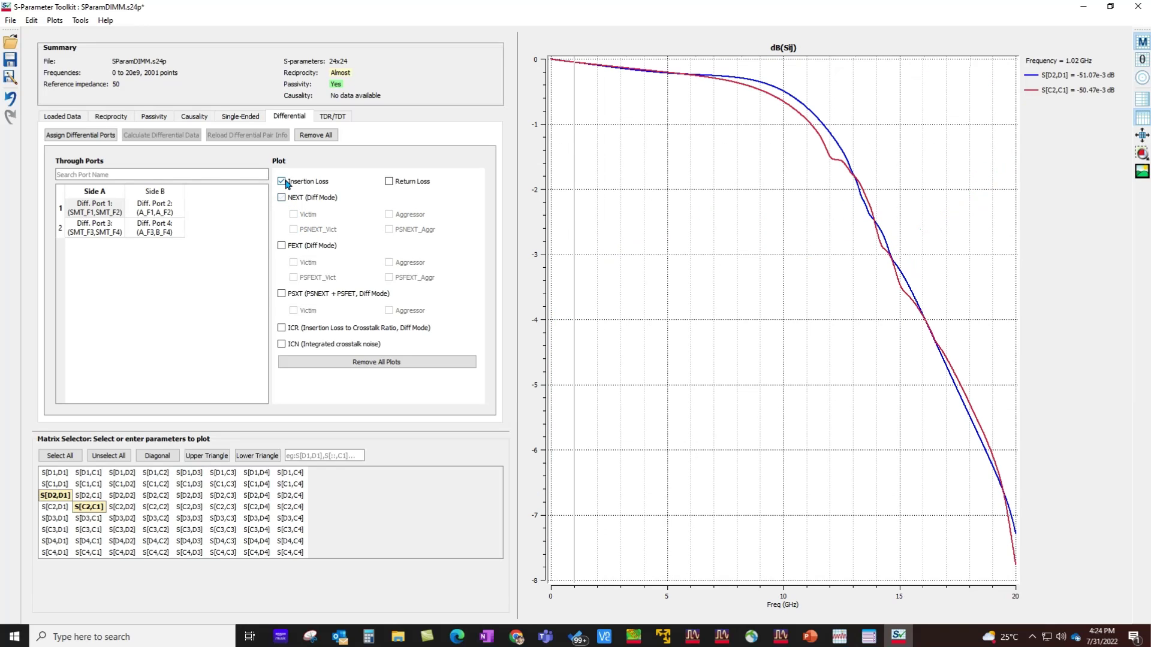
{"action": "left_click", "coordinate": [281, 181]}
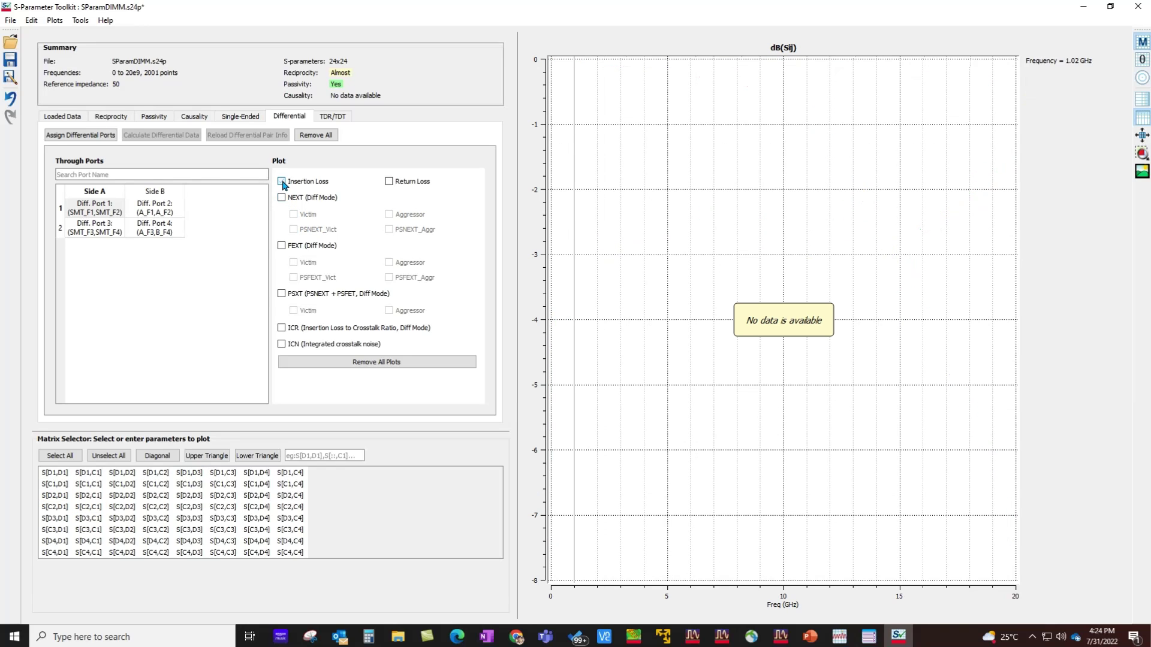
{"action": "left_click", "coordinate": [240, 117]}
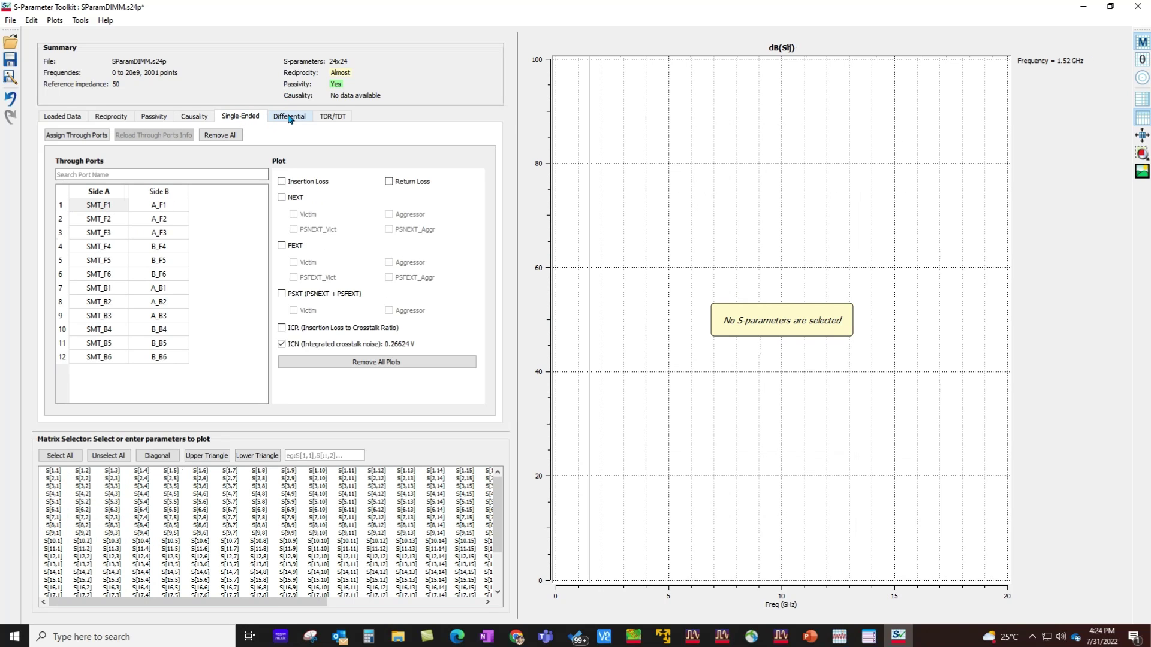
- Run single-ended TDR, plot impedance for all diagonal ports, then switch to differential TDR/TDT mode
{"action": "left_click", "coordinate": [331, 118]}
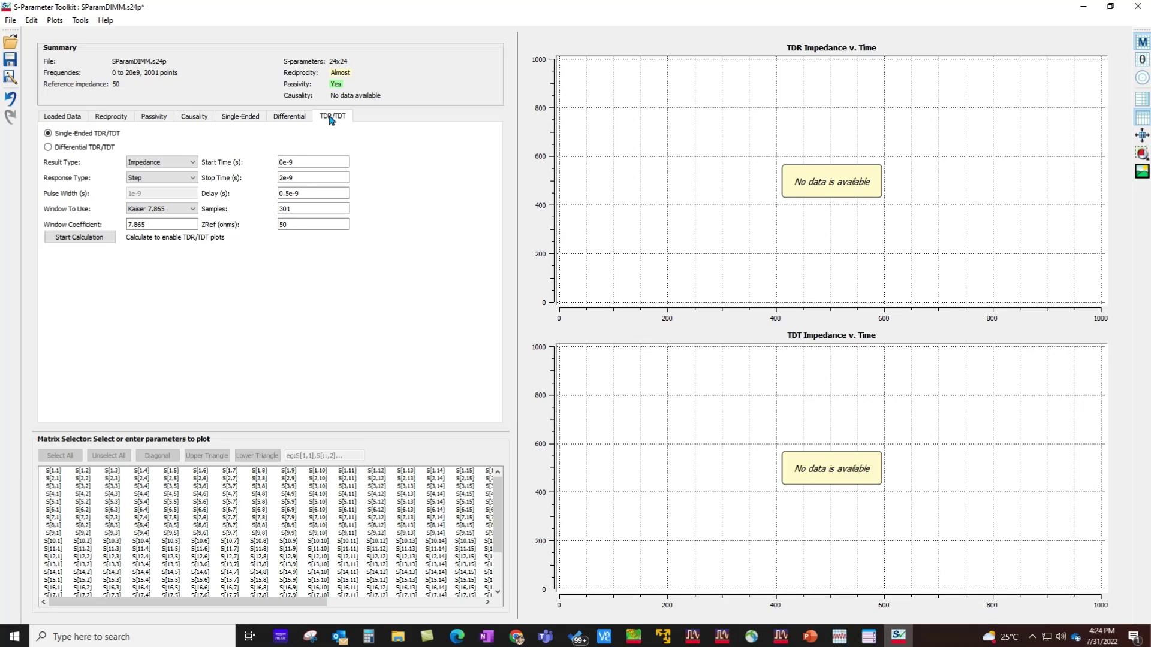
{"action": "left_click", "coordinate": [95, 150]}
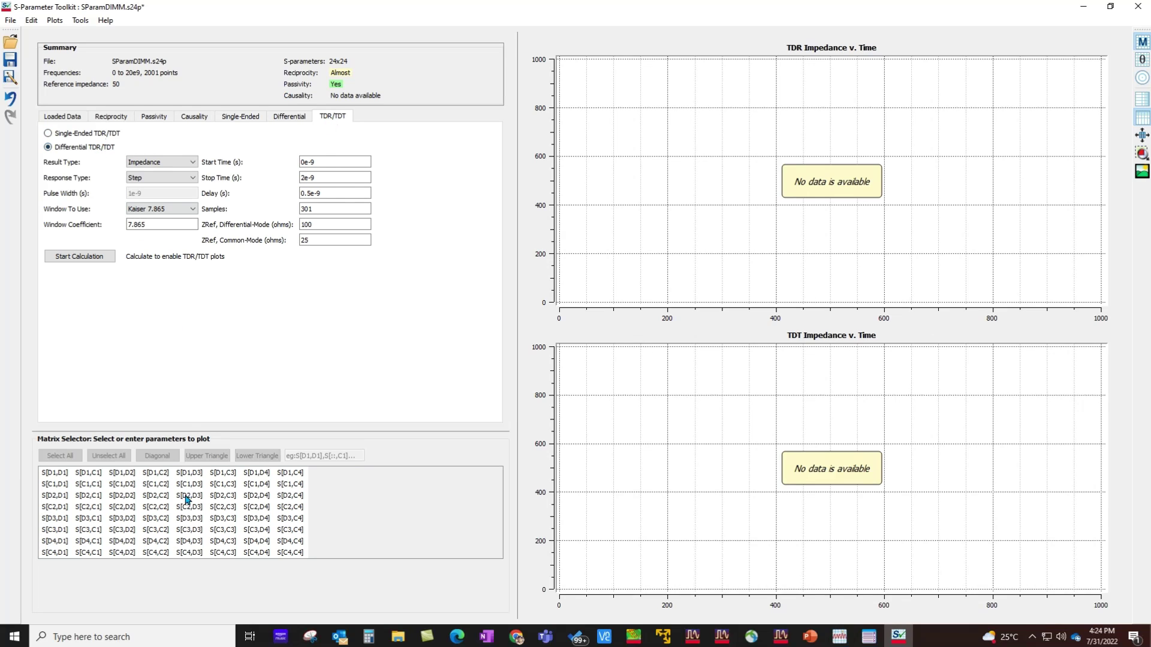
{"action": "left_click", "coordinate": [67, 135]}
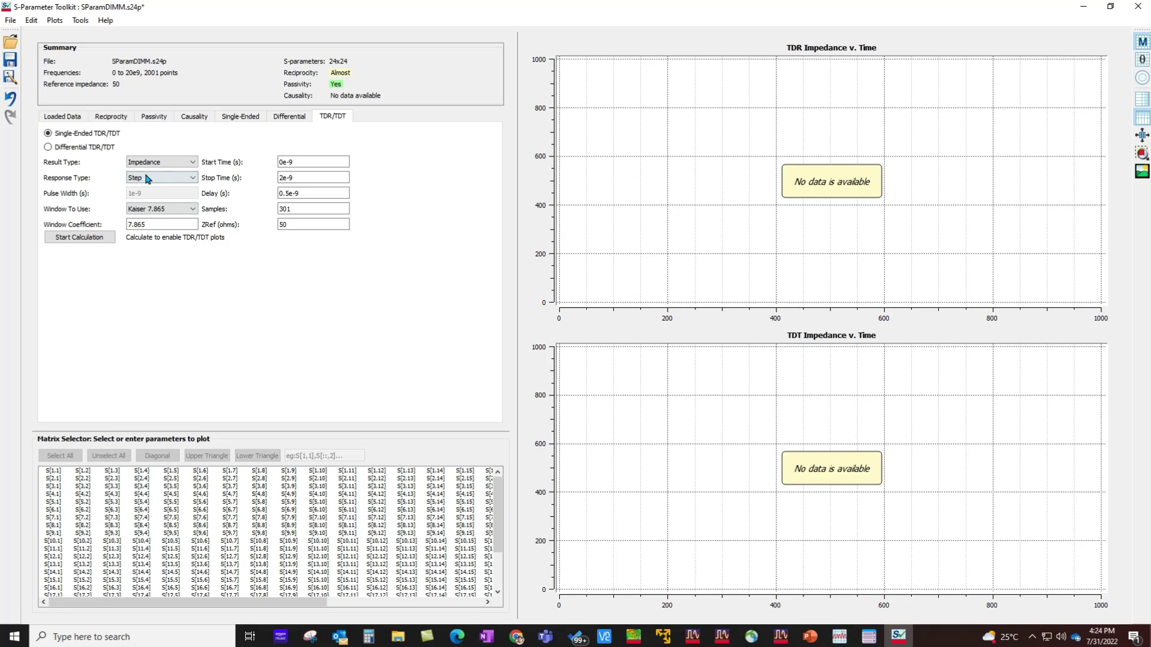
{"action": "left_click", "coordinate": [84, 238]}
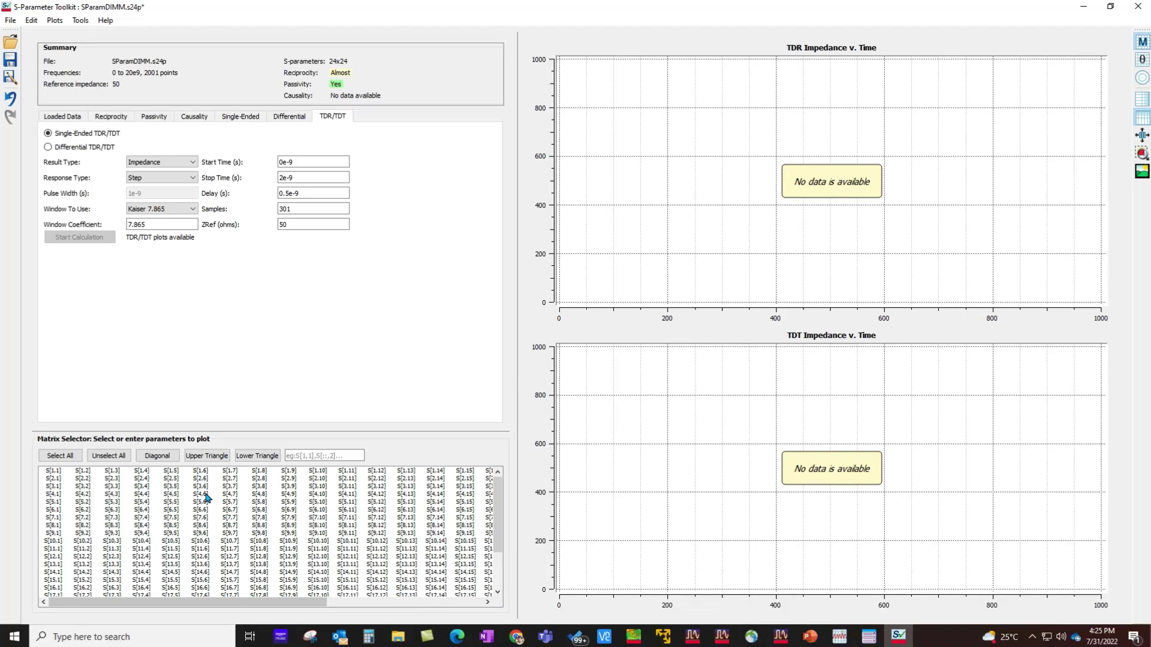
{"action": "left_click", "coordinate": [157, 459]}
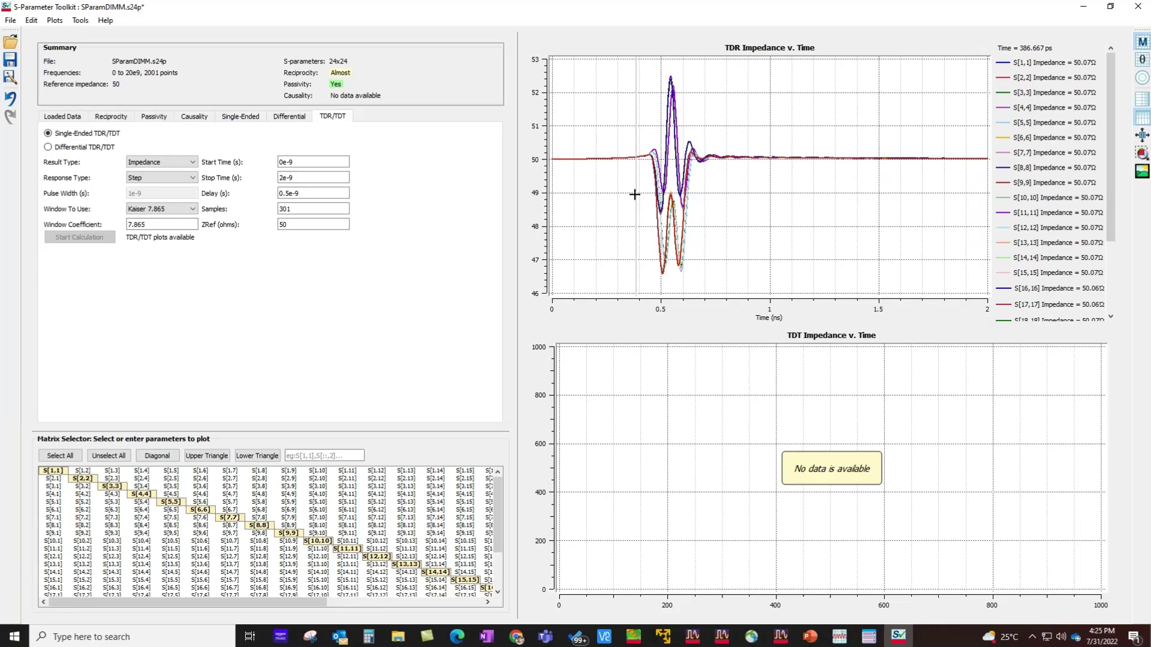
{"action": "left_click", "coordinate": [48, 147]}
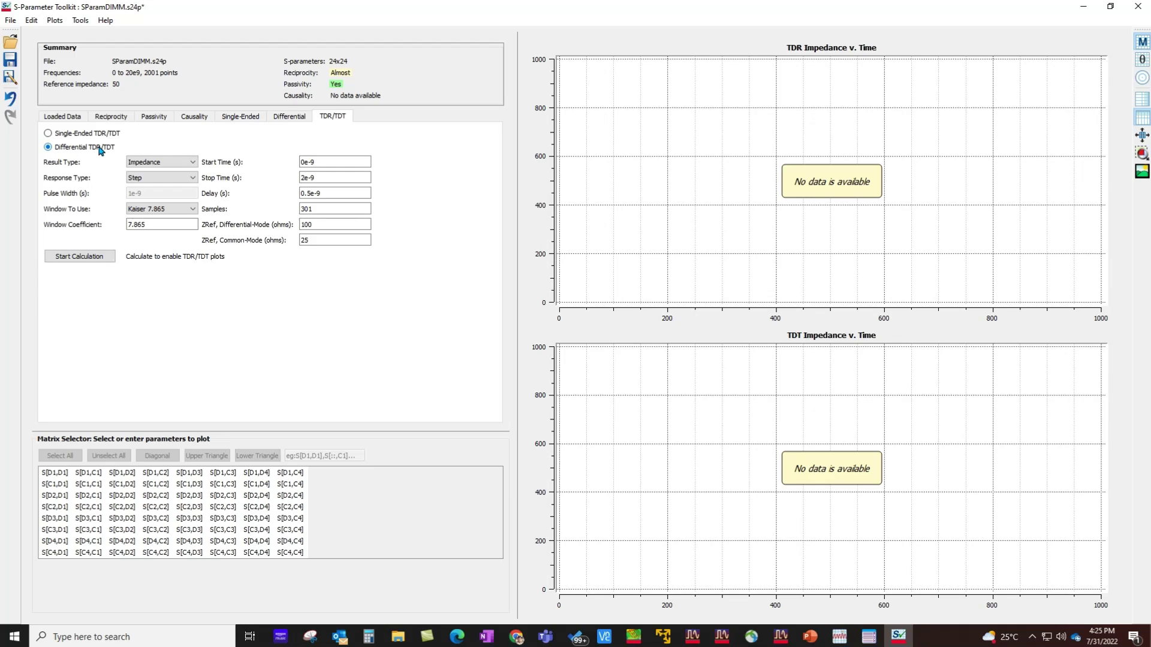
- Run differential TDR/TDT and plot S[D1,D1] impedance and S[D1,D2] transmission
{"action": "left_click", "coordinate": [82, 254]}
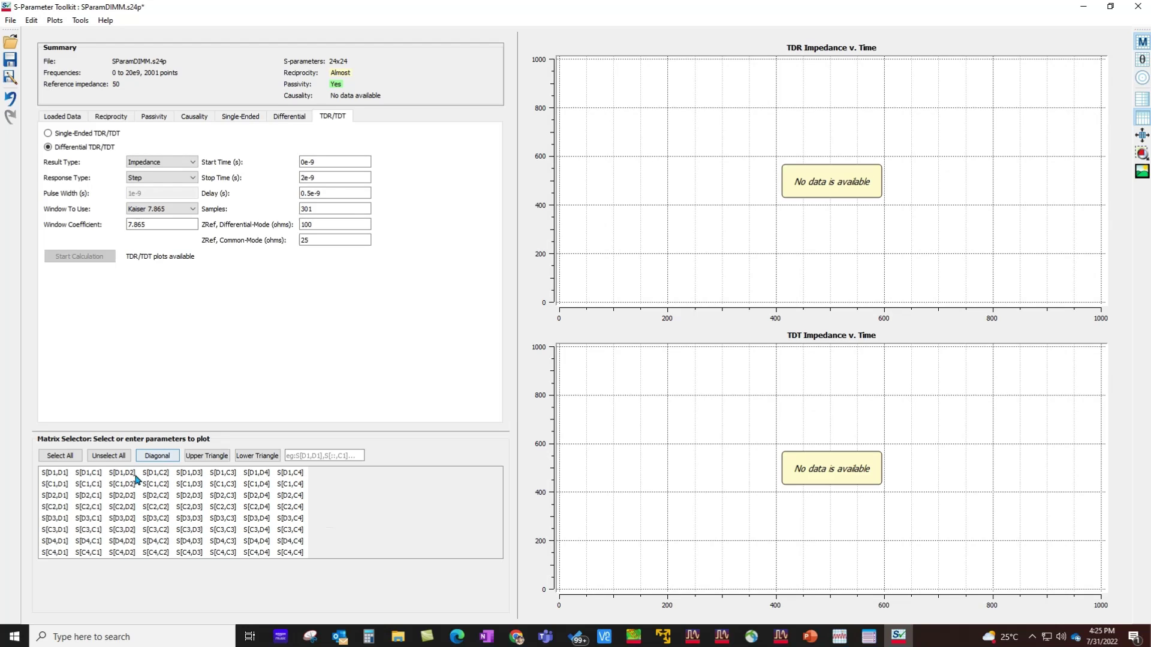
{"action": "left_click", "coordinate": [54, 473]}
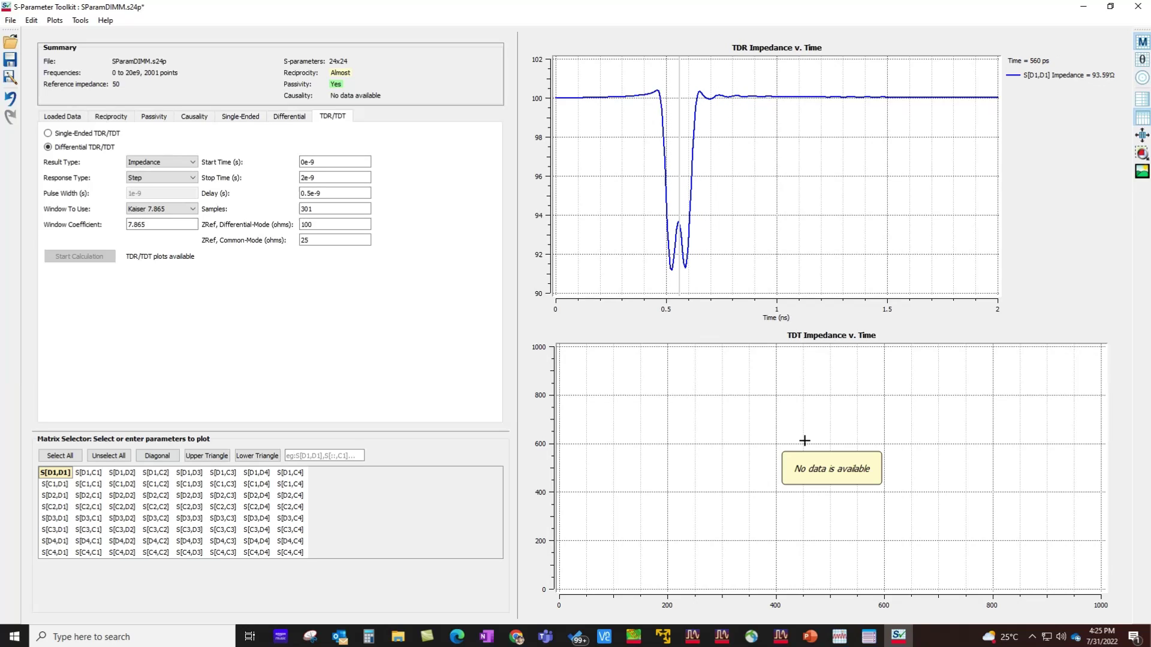
{"action": "left_click", "coordinate": [112, 475]}
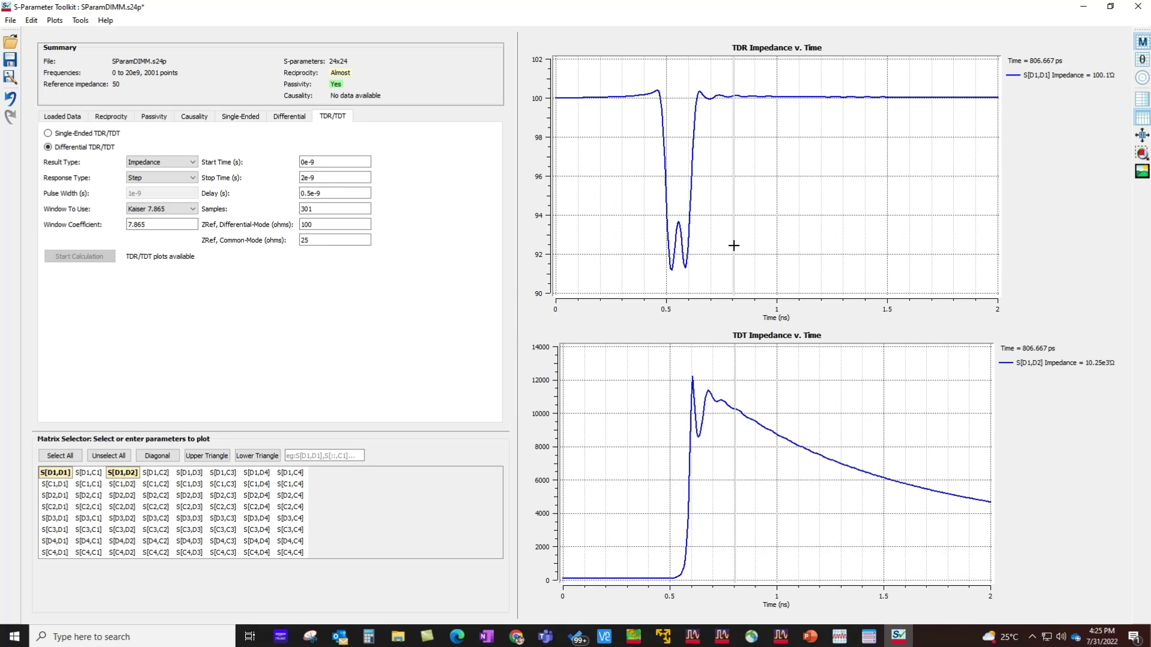
{"action": "left_click", "coordinate": [62, 119]}
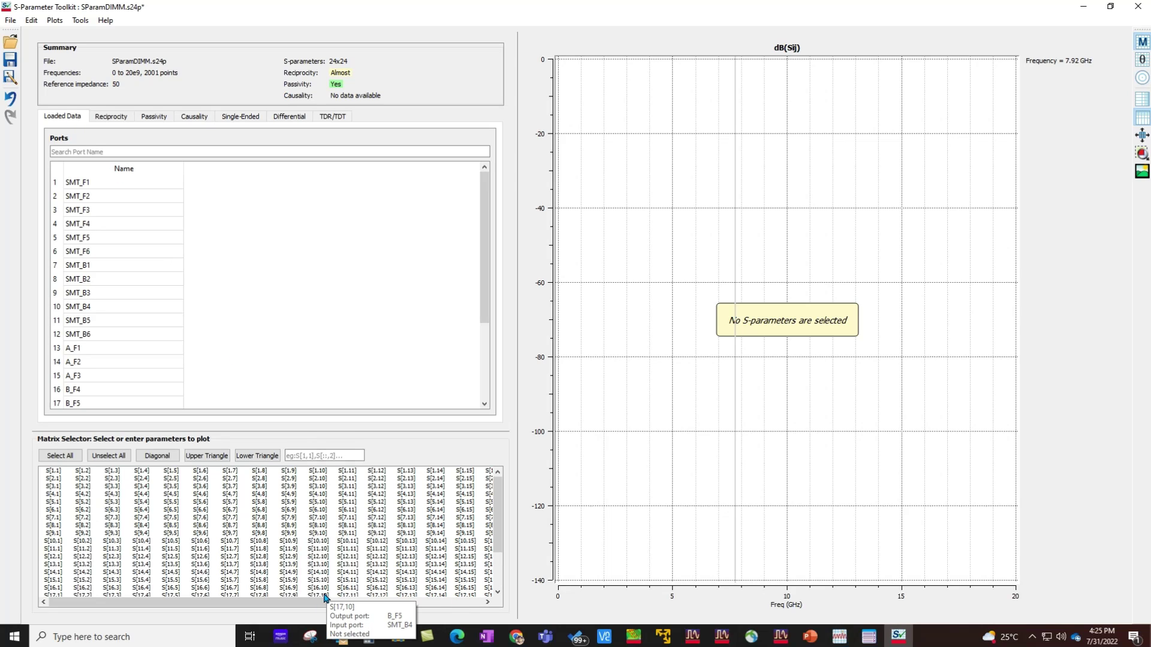
- Plot the S[1,13], S[2,14] and S[3,15] dB curves from the Loaded Data matrix
{"action": "left_click_drag", "start_coordinate": [316, 603], "coordinate": [450, 606]}
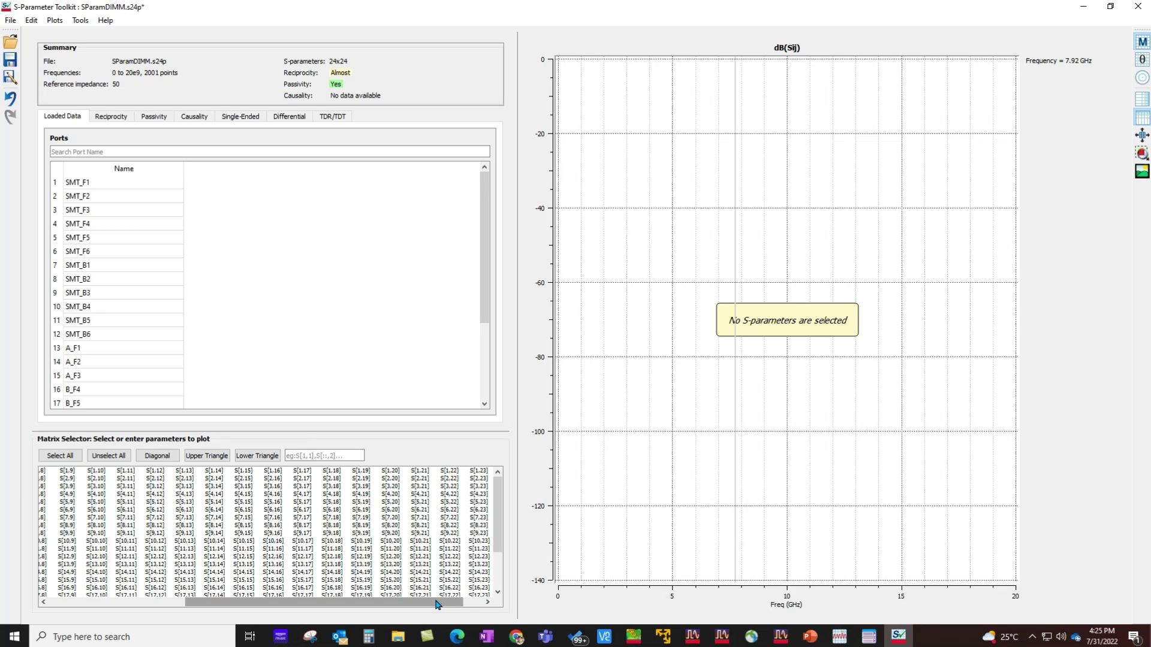
{"action": "left_click", "coordinate": [185, 472]}
{"action": "left_click", "coordinate": [214, 479]}
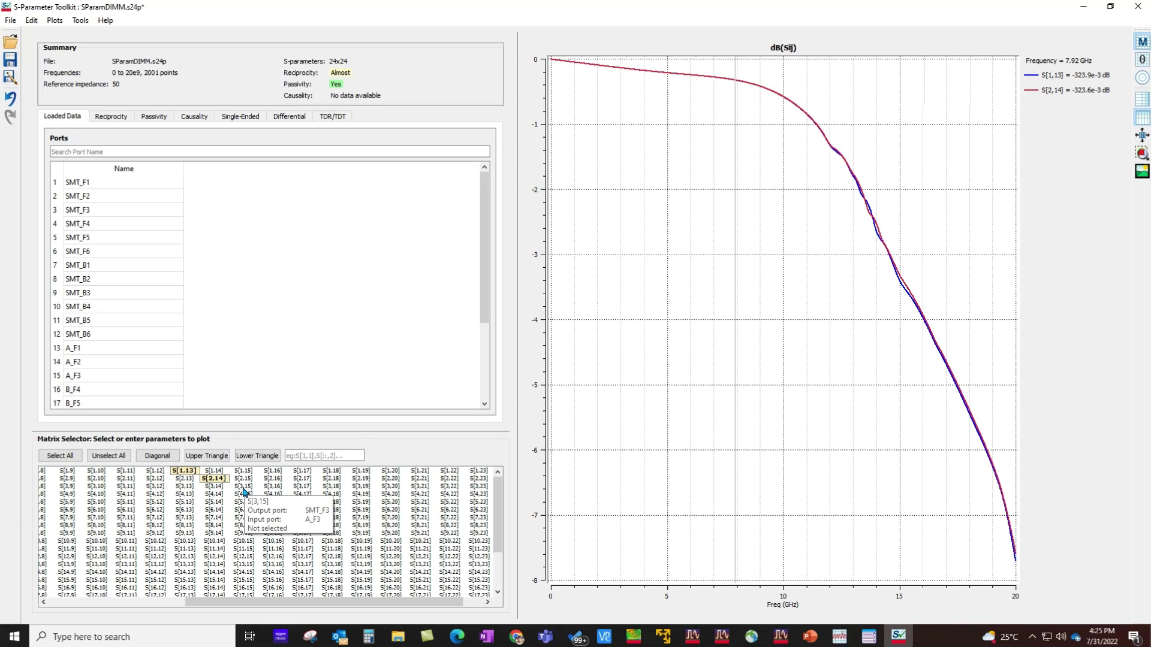
{"action": "left_click", "coordinate": [243, 488]}
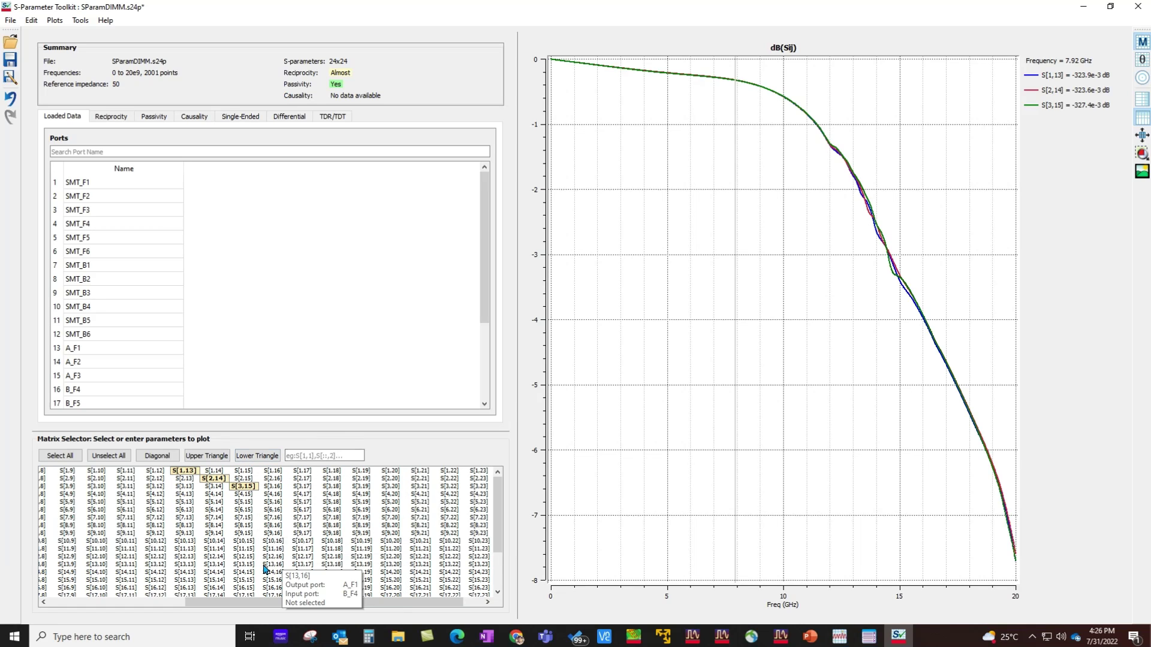
- Create a limit line titled 'x' as a lower limit defined by frequency bands
{"action": "right_click", "coordinate": [241, 490]}
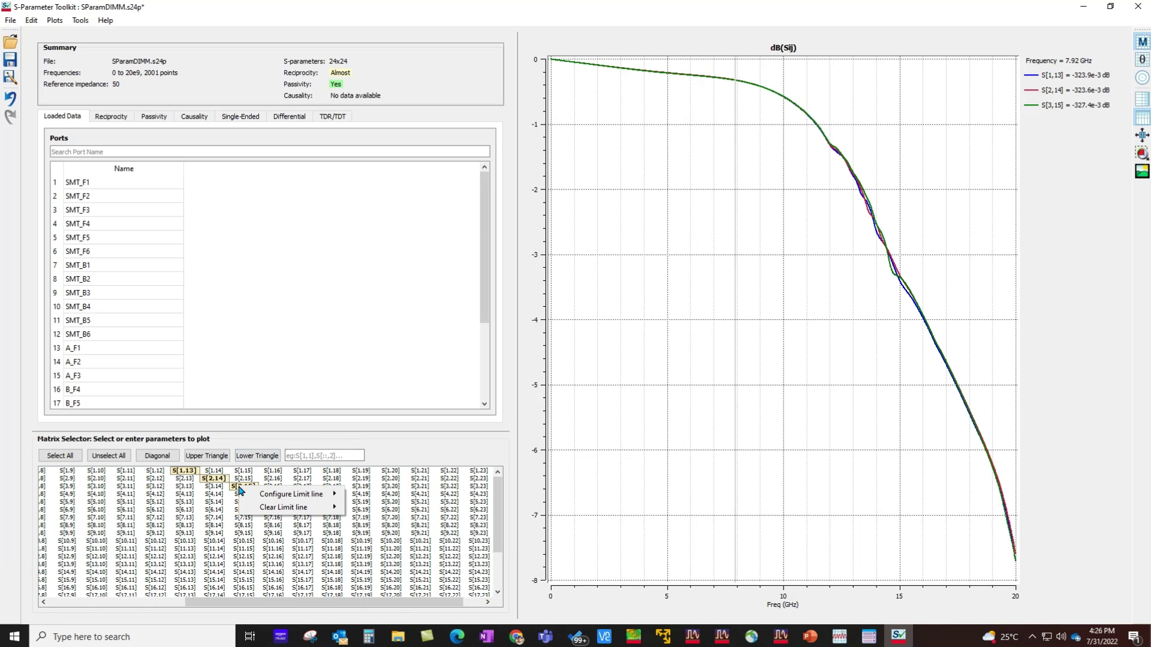
{"action": "mouse_move", "coordinate": [284, 500]}
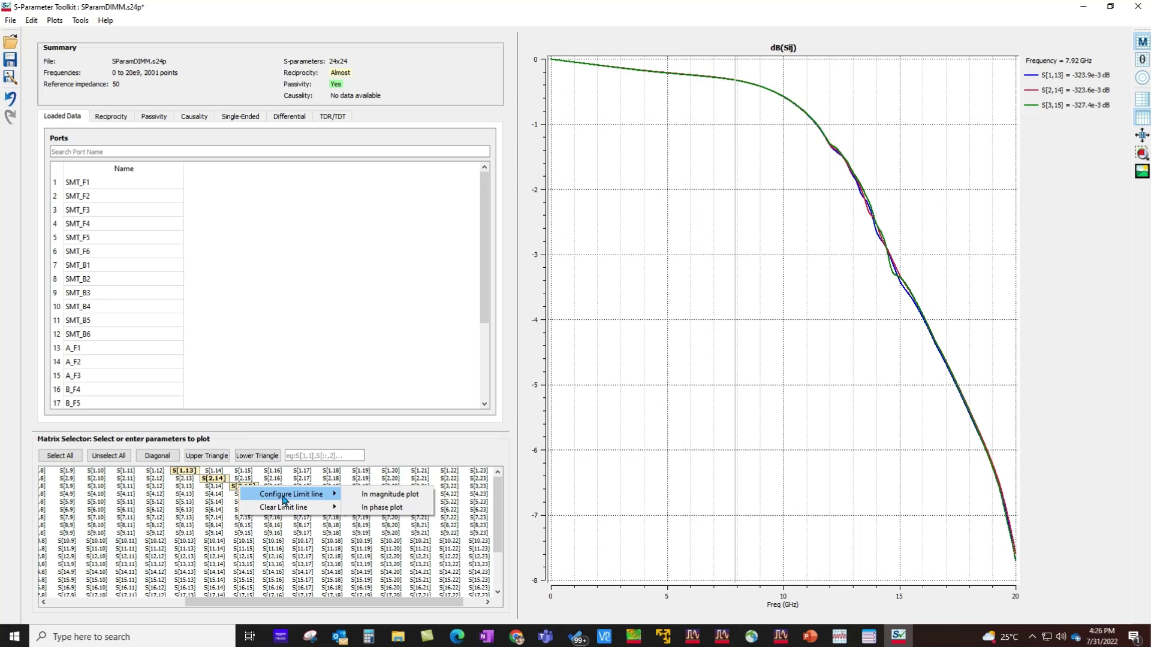
{"action": "left_click", "coordinate": [380, 496]}
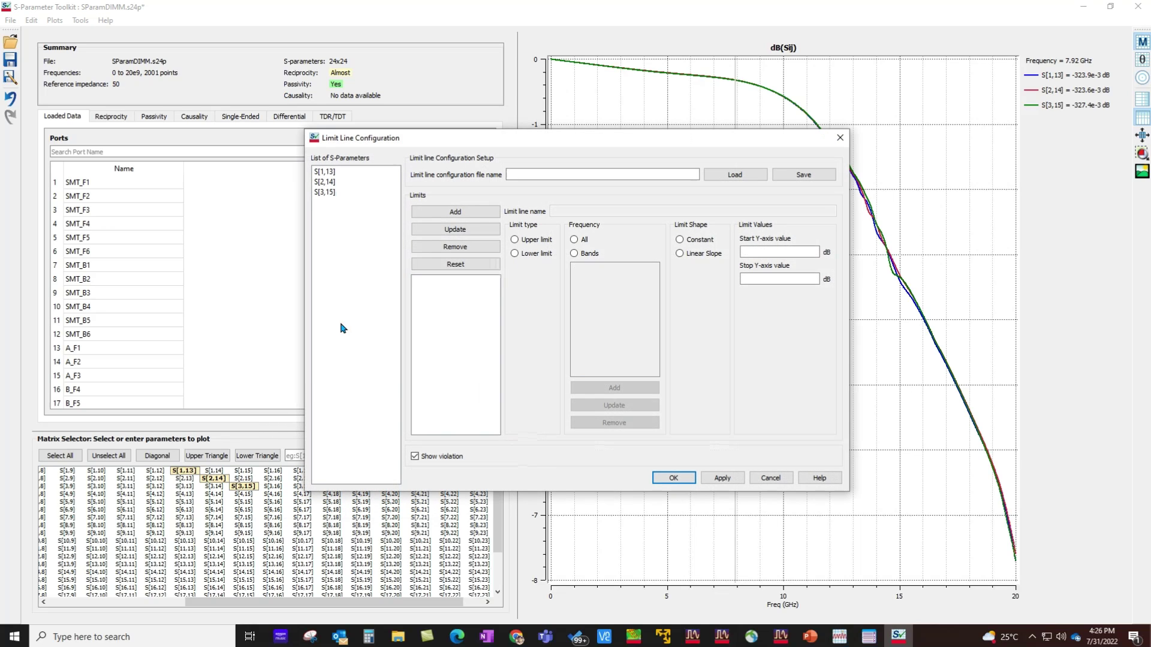
{"action": "left_click", "coordinate": [455, 214]}
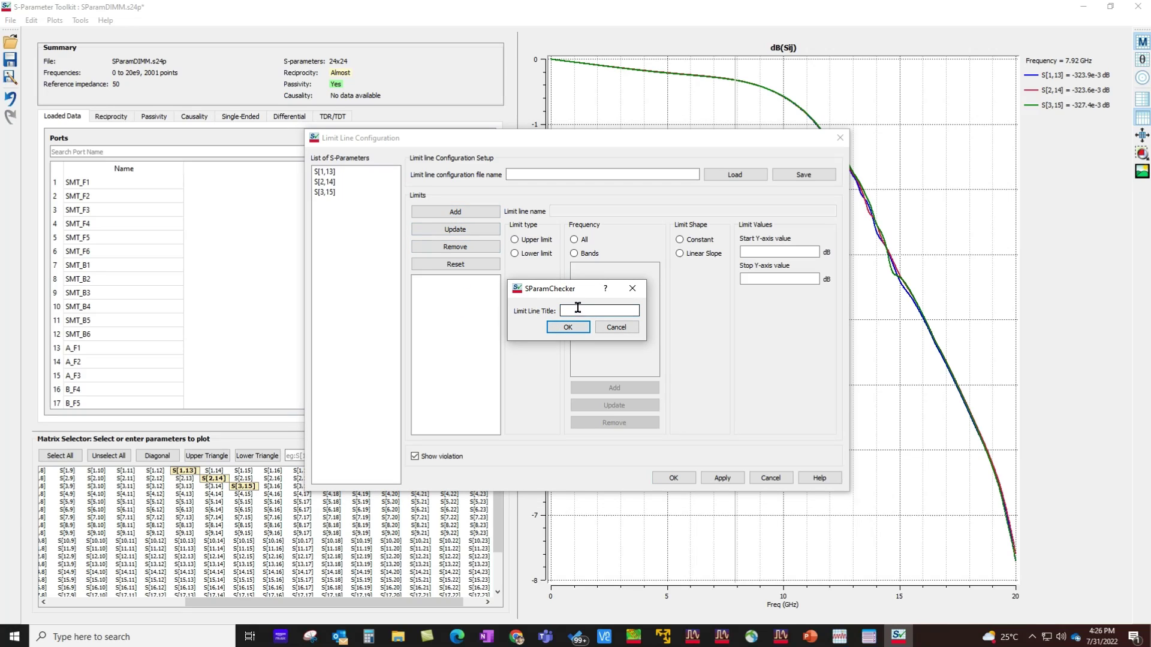
{"action": "type", "text": "x"}
{"action": "left_click", "coordinate": [567, 328]}
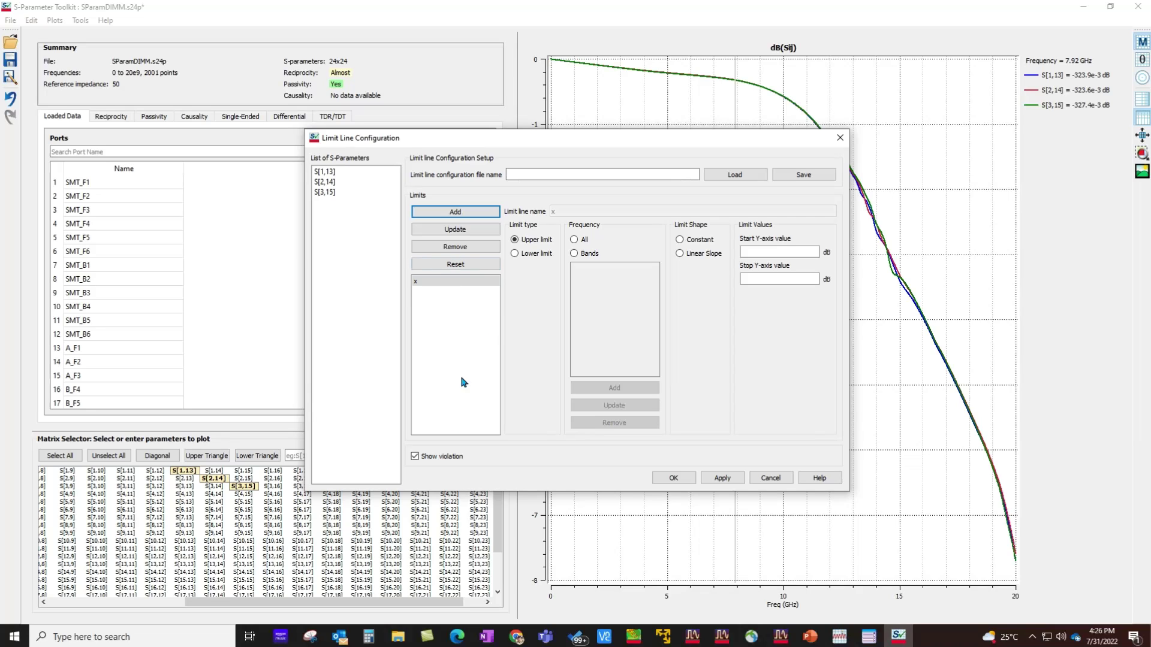
{"action": "left_click", "coordinate": [526, 257]}
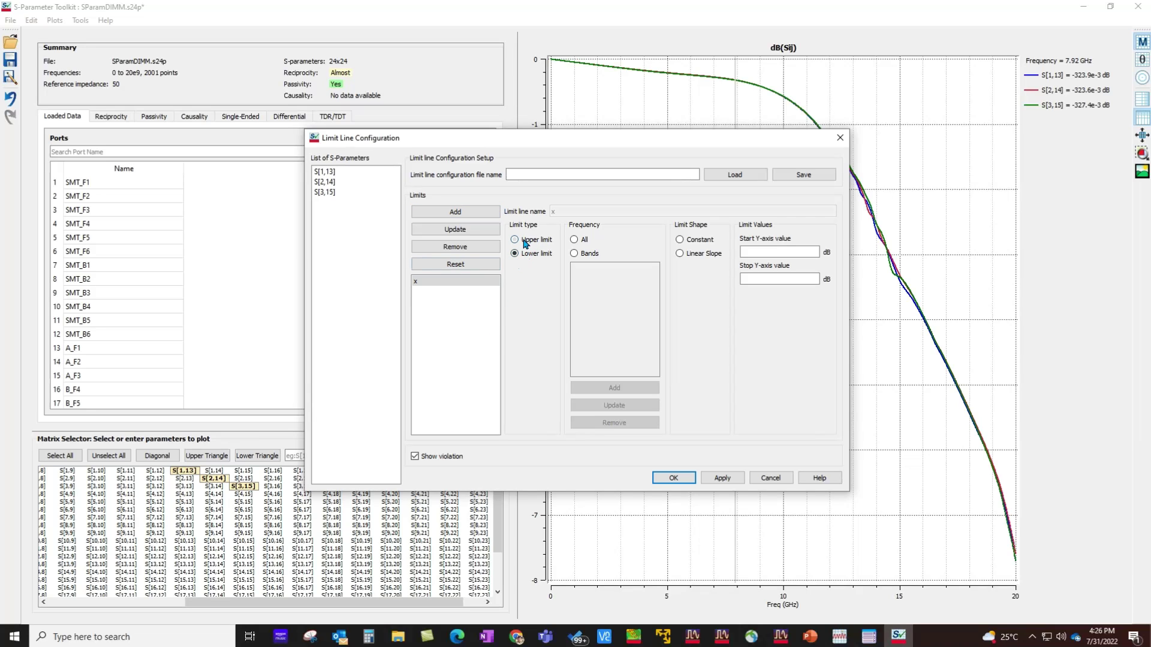
{"action": "left_click", "coordinate": [574, 255]}
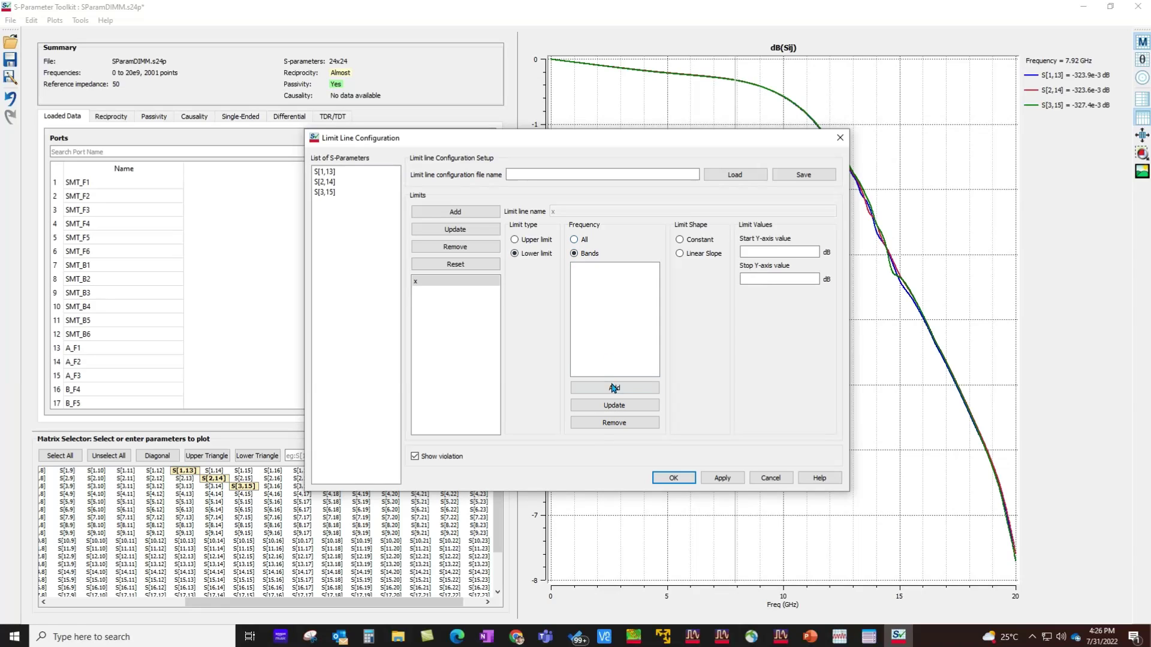
- Add two bands to limit x: 0 Hz–10 GHz and 10 GHz–20 GHz
{"action": "left_click", "coordinate": [615, 388]}
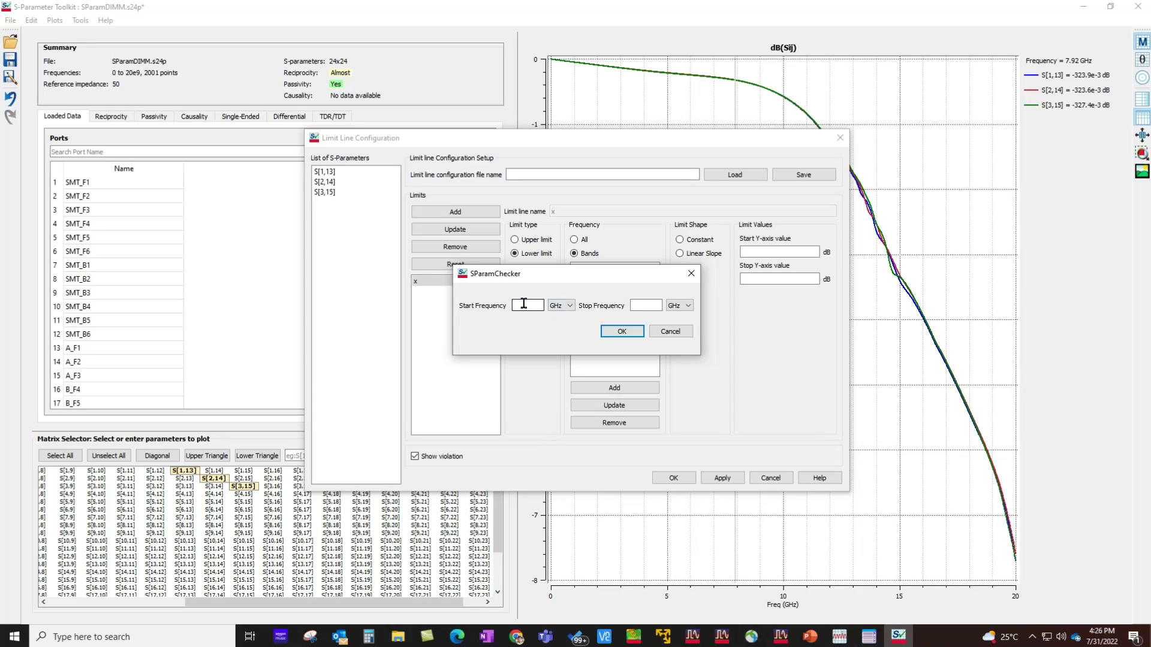
{"action": "type", "text": "0"}
{"action": "left_click", "coordinate": [640, 305]}
{"action": "type", "text": "10"}
{"action": "left_click", "coordinate": [622, 332]}
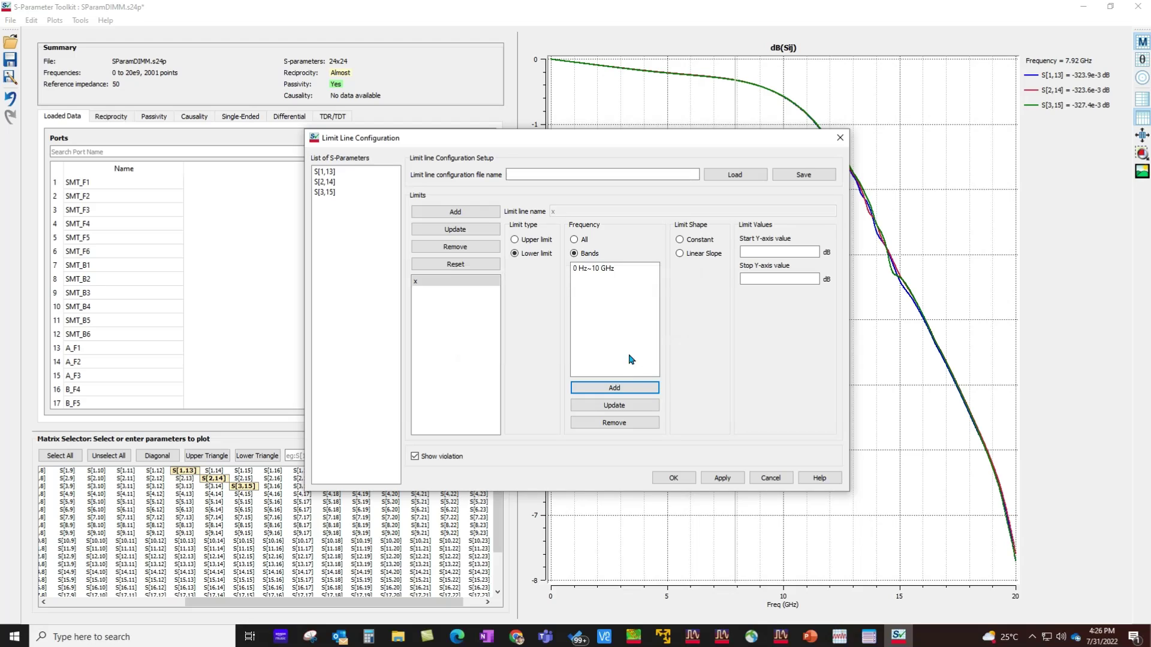
{"action": "left_click", "coordinate": [616, 388]}
{"action": "type", "text": "1"}
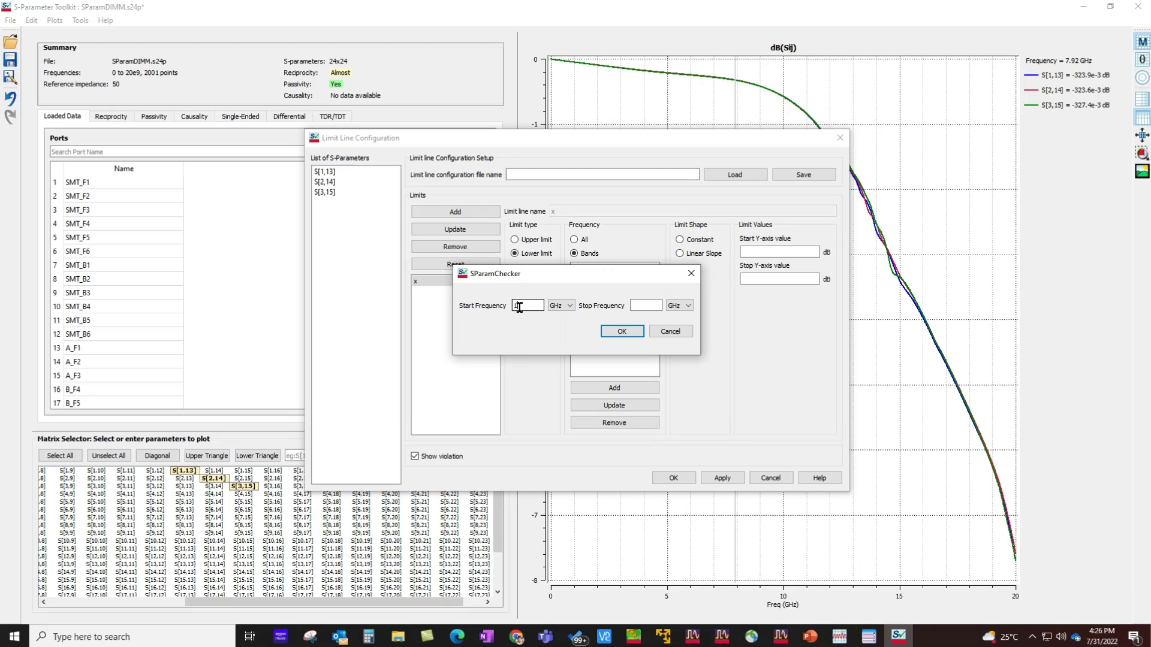
{"action": "type", "text": "0"}
{"action": "left_click", "coordinate": [641, 303]}
{"action": "type", "text": "2"}
{"action": "left_click", "coordinate": [622, 331]}
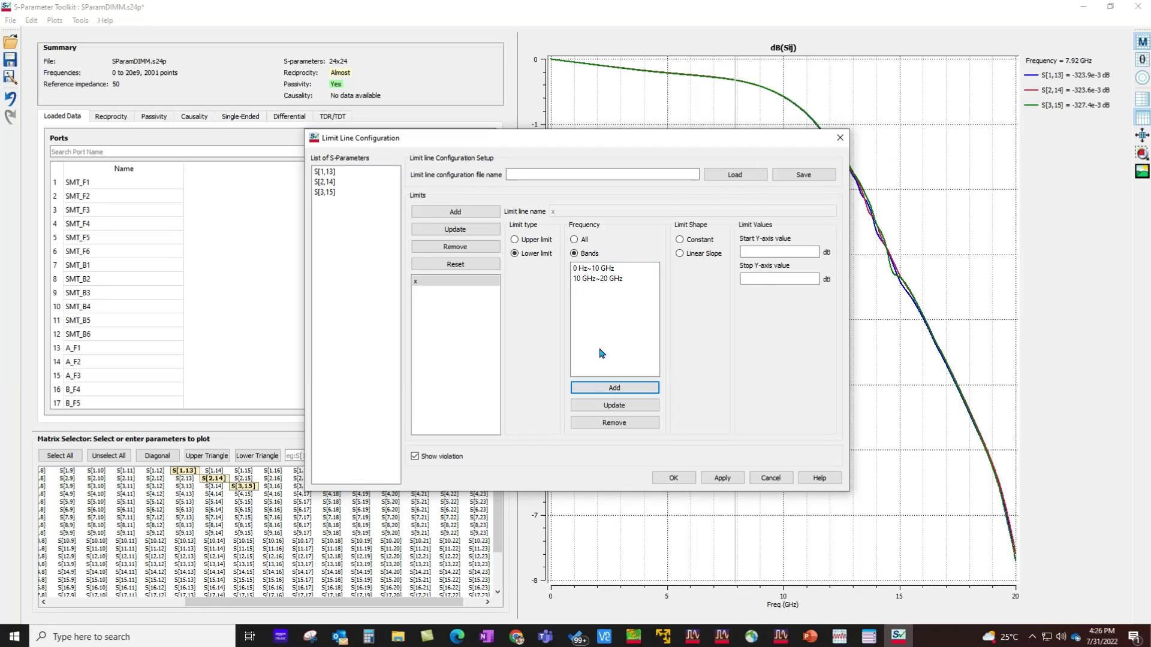
- Make both bands linear slopes: 0 to −2 dB, then −2 to −6 dB
{"action": "left_click", "coordinate": [597, 268]}
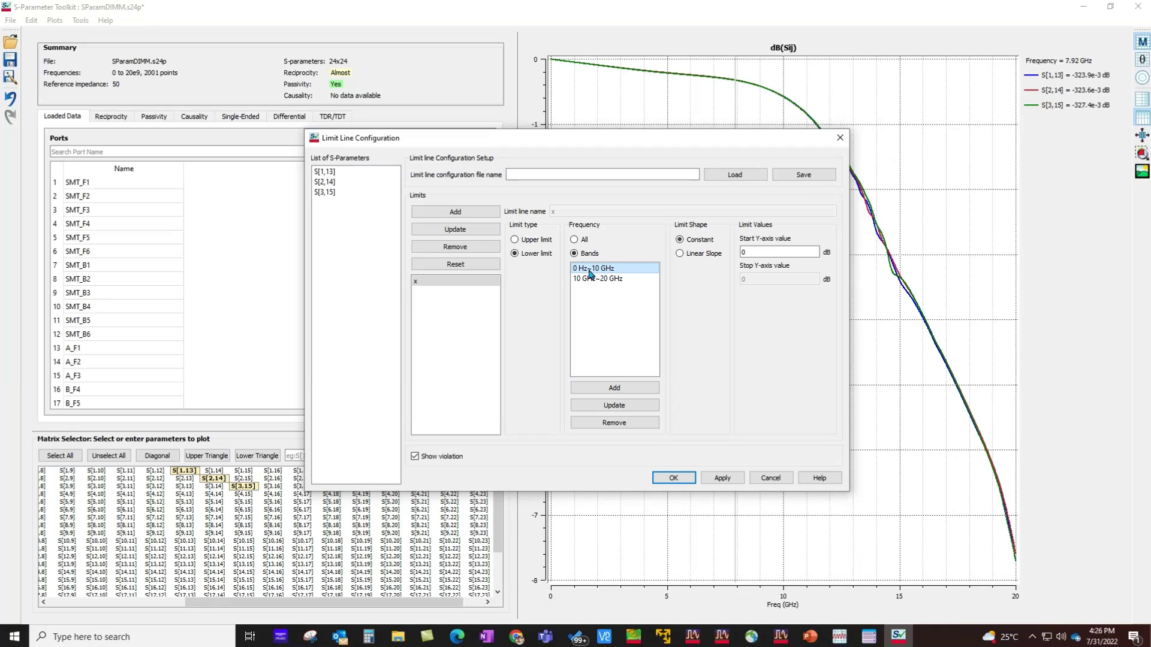
{"action": "left_click", "coordinate": [694, 255]}
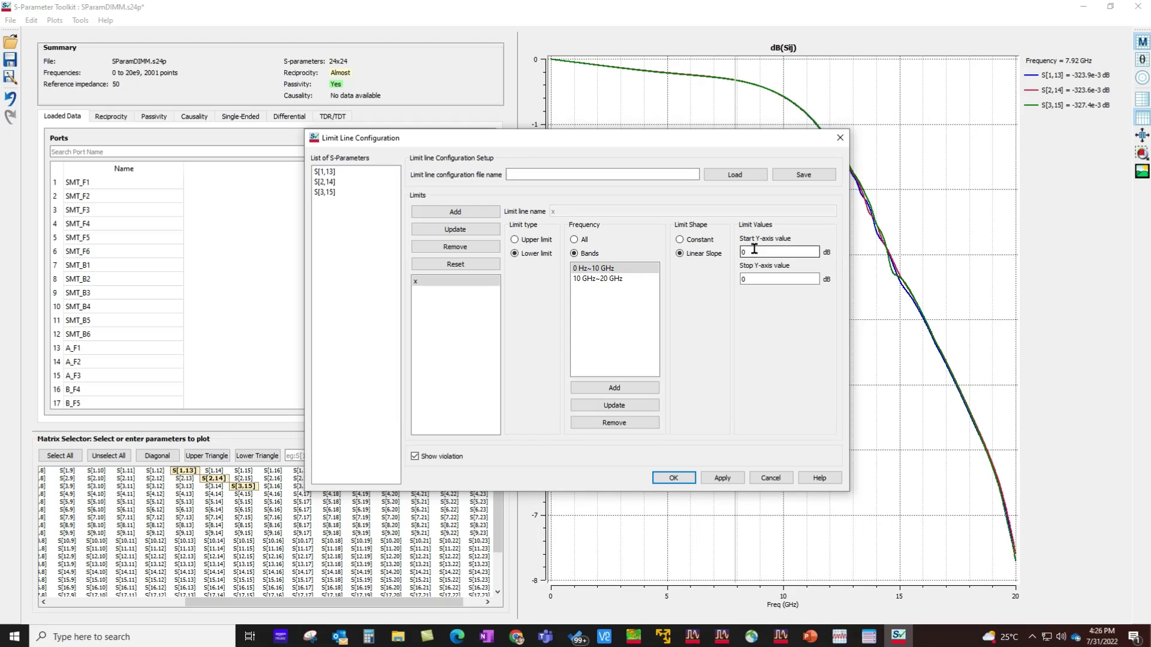
{"action": "double_click", "coordinate": [755, 279]}
{"action": "type", "text": "-2"}
{"action": "left_click", "coordinate": [610, 280]}
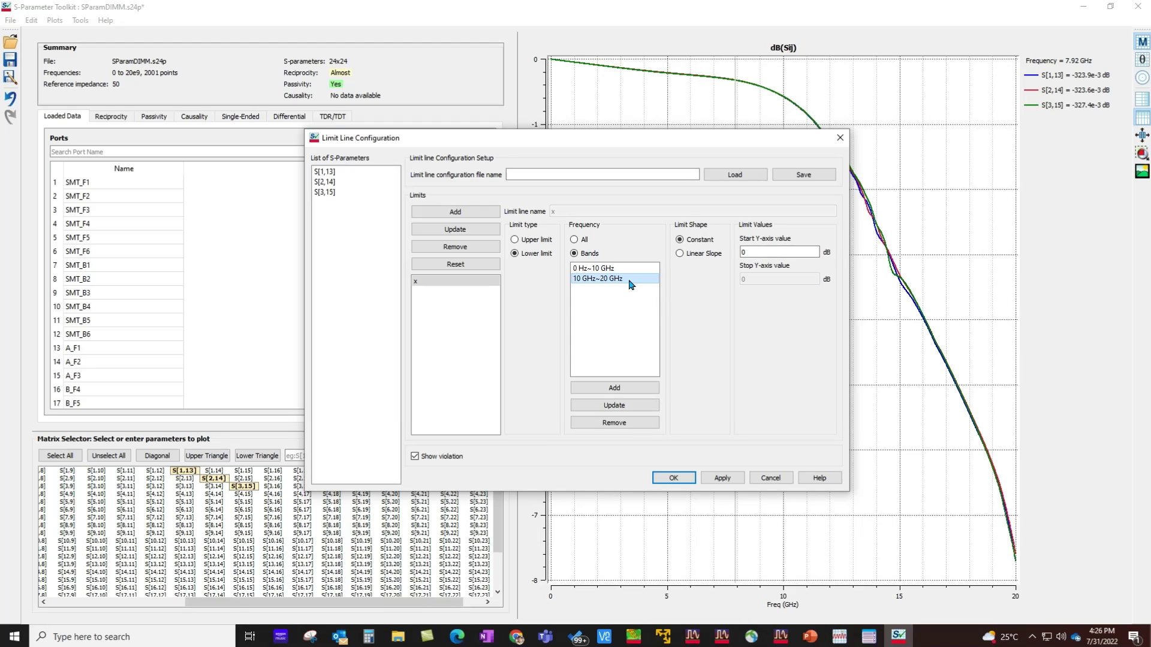
{"action": "left_click", "coordinate": [719, 257]}
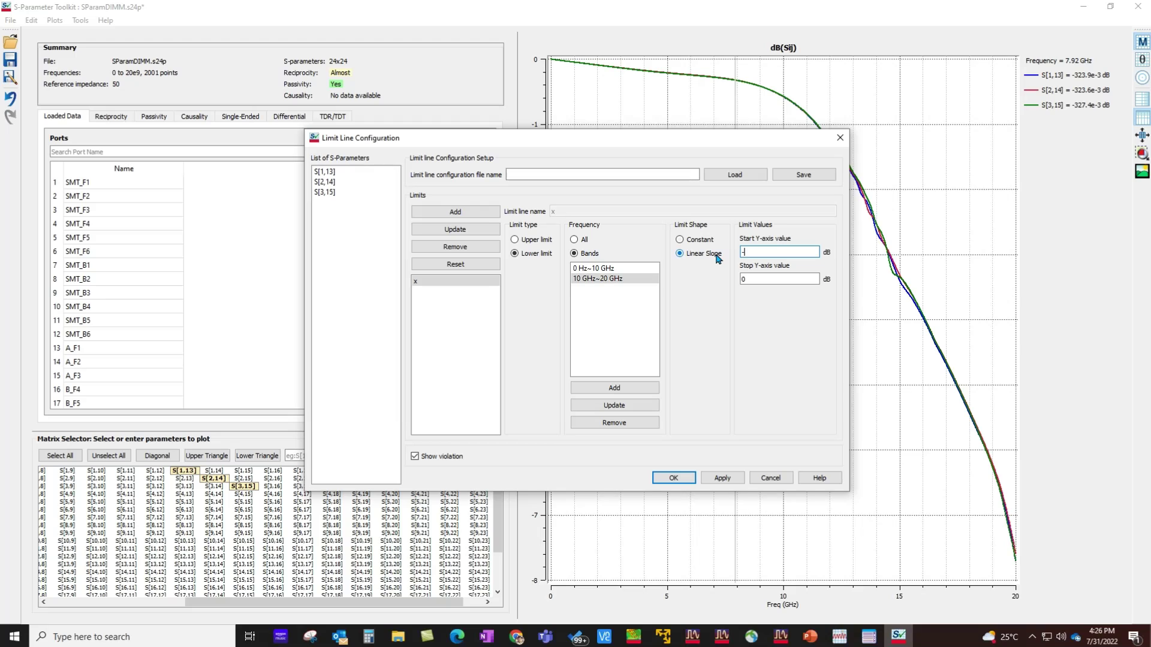
{"action": "type", "text": "-2"}
{"action": "key", "text": "Tab"}
{"action": "type", "text": "-"}
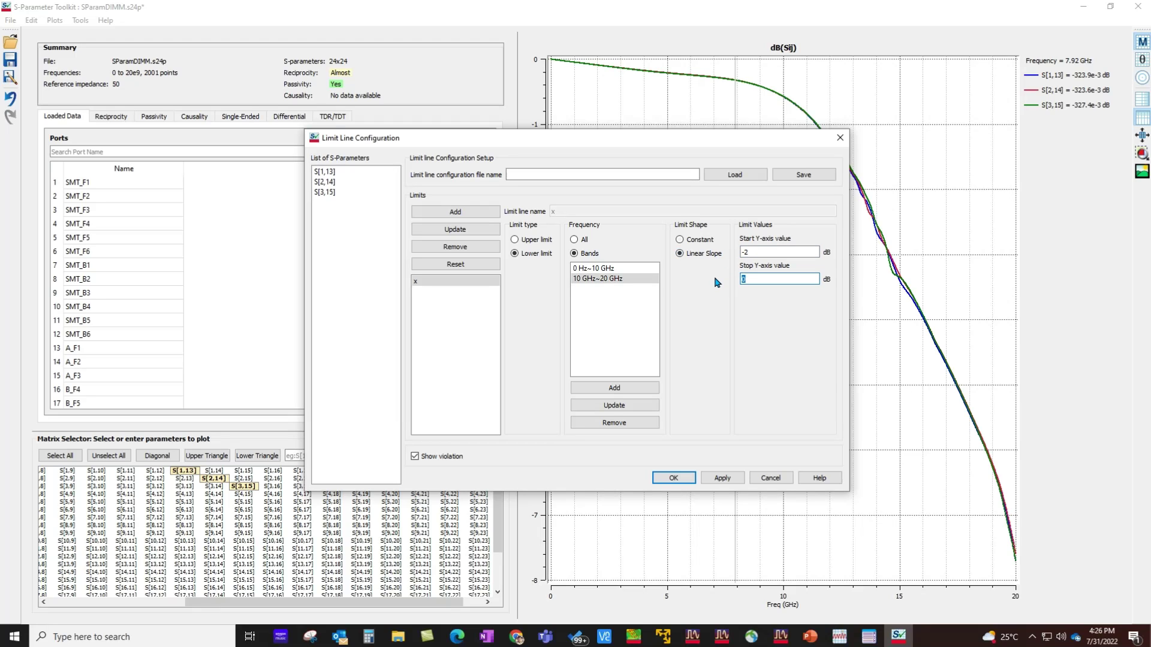
{"action": "type", "text": "6"}
- Apply the limit line to the plot with violation markers turned off
{"action": "left_click_drag", "start_coordinate": [690, 139], "coordinate": [415, 118]}
{"action": "left_click", "coordinate": [448, 458]}
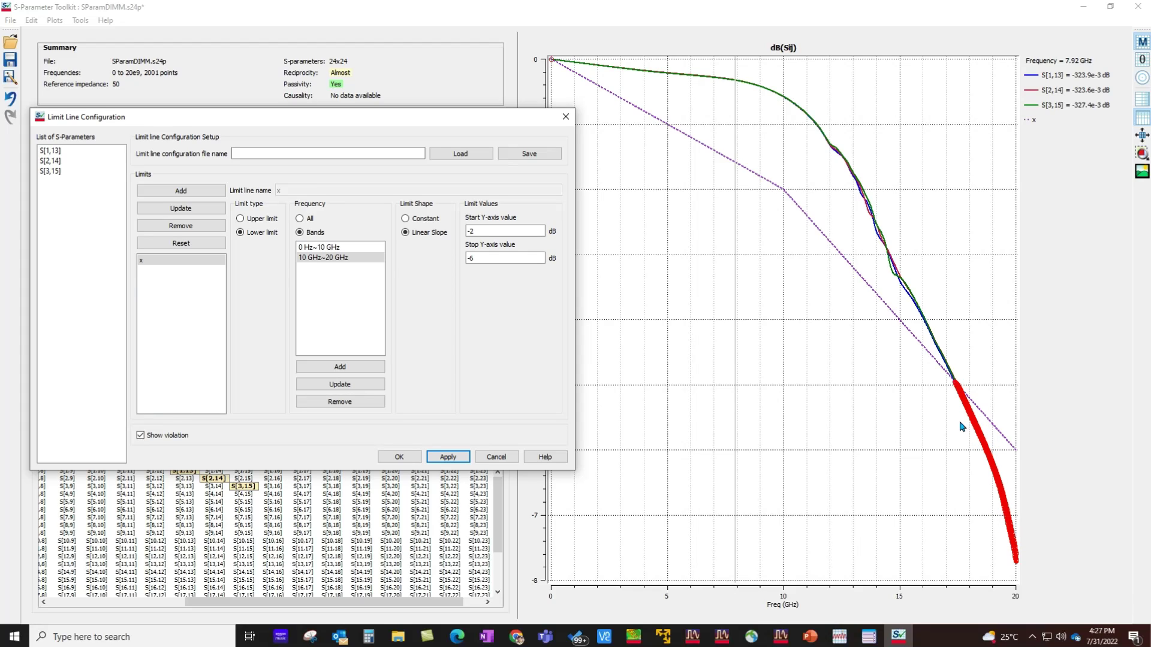
{"action": "left_click", "coordinate": [164, 440]}
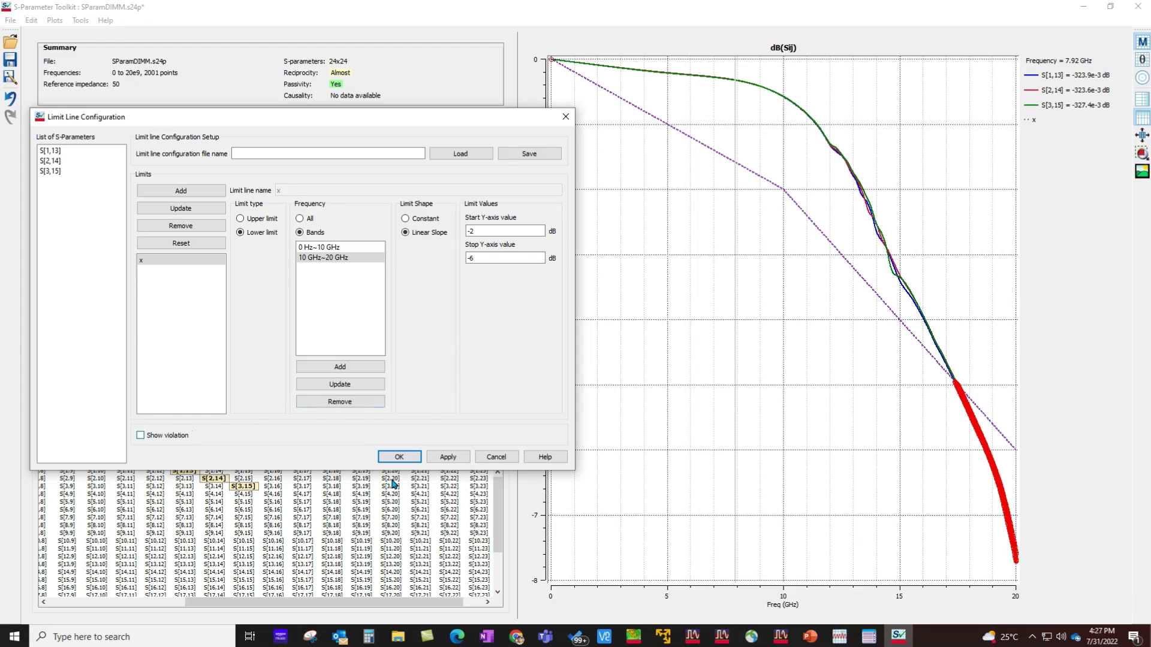
{"action": "left_click", "coordinate": [440, 458]}
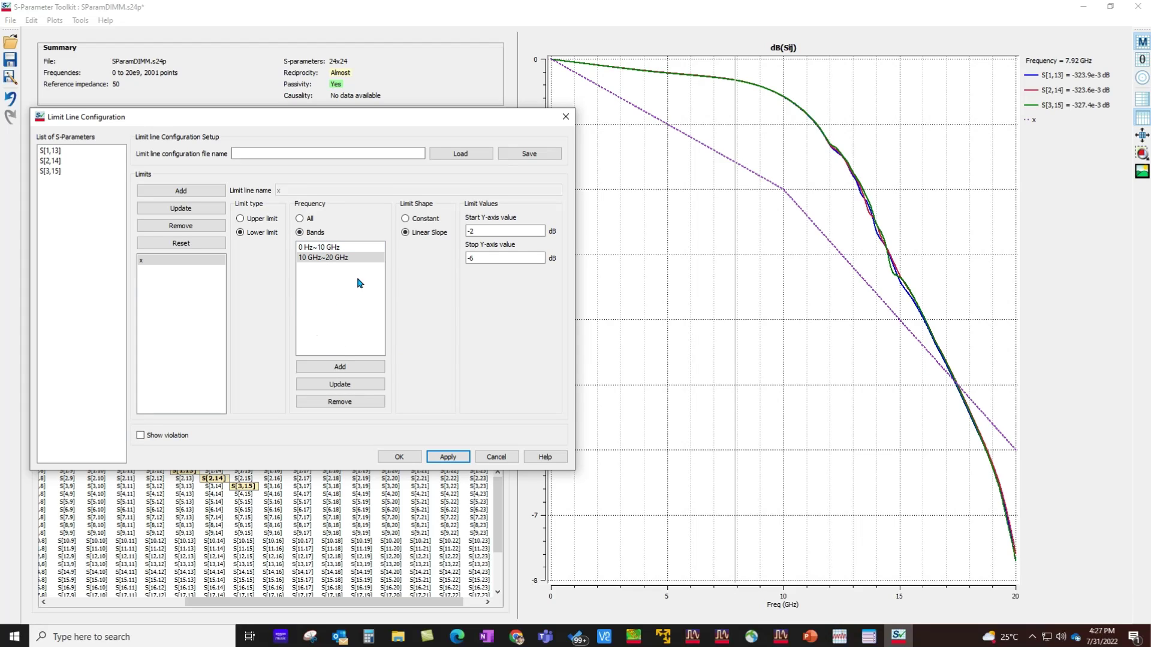
- Load Insertion Loss Limit.lmt as the limit line and apply it to the plot
{"action": "left_click", "coordinate": [529, 154]}
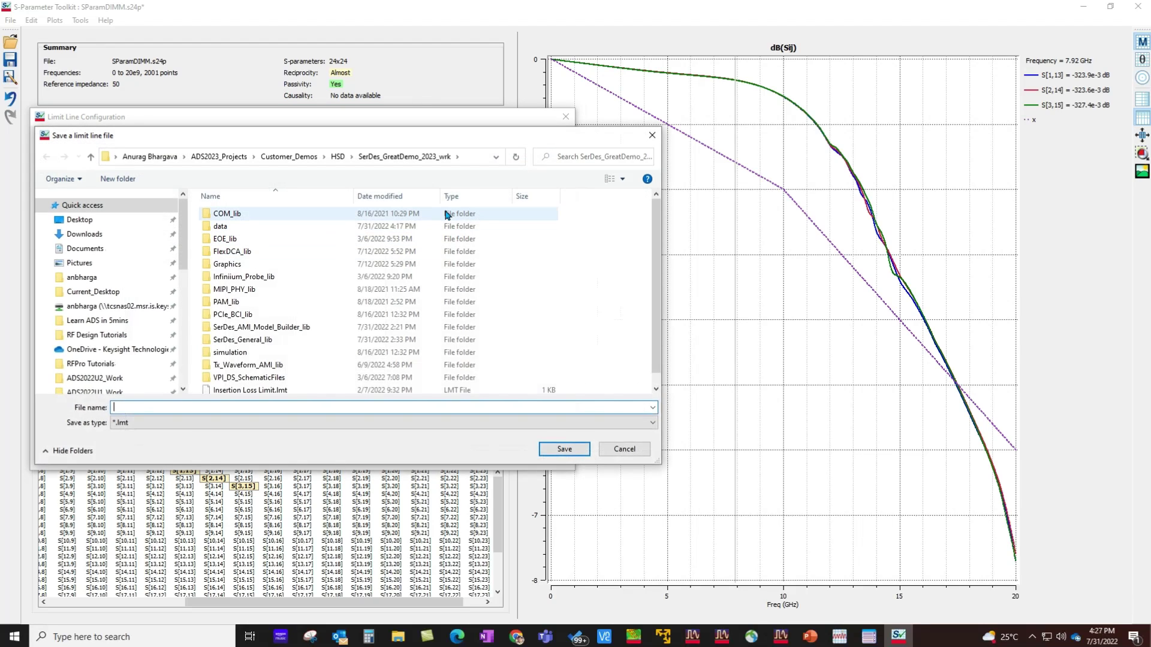
{"action": "left_click", "coordinate": [624, 451]}
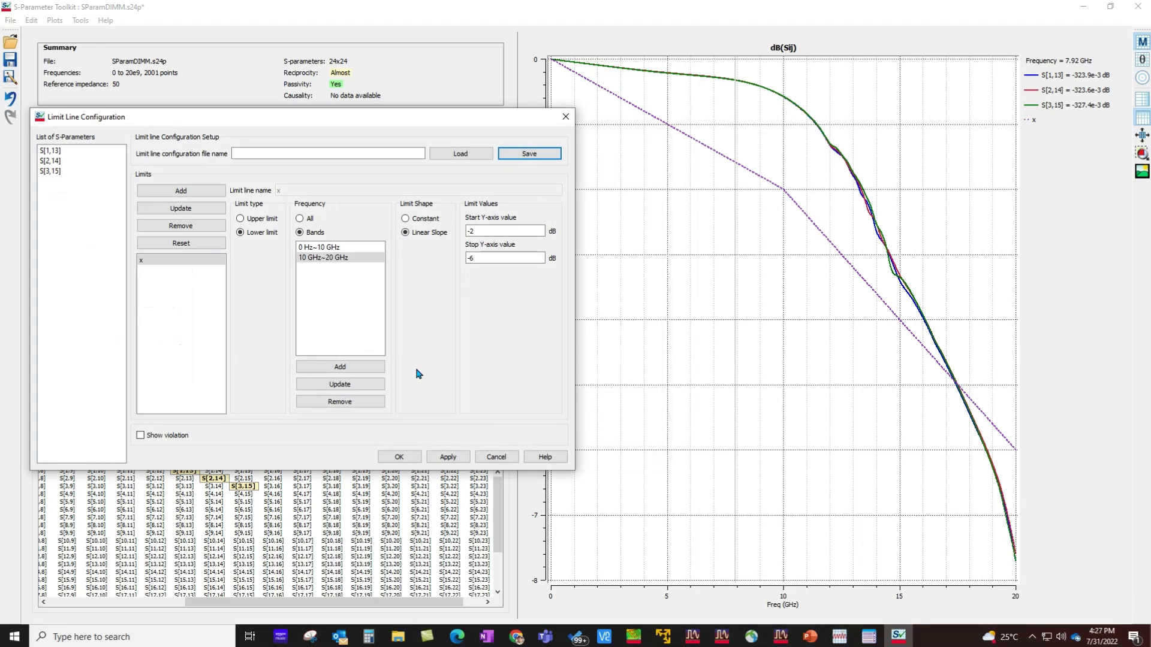
{"action": "left_click", "coordinate": [452, 156]}
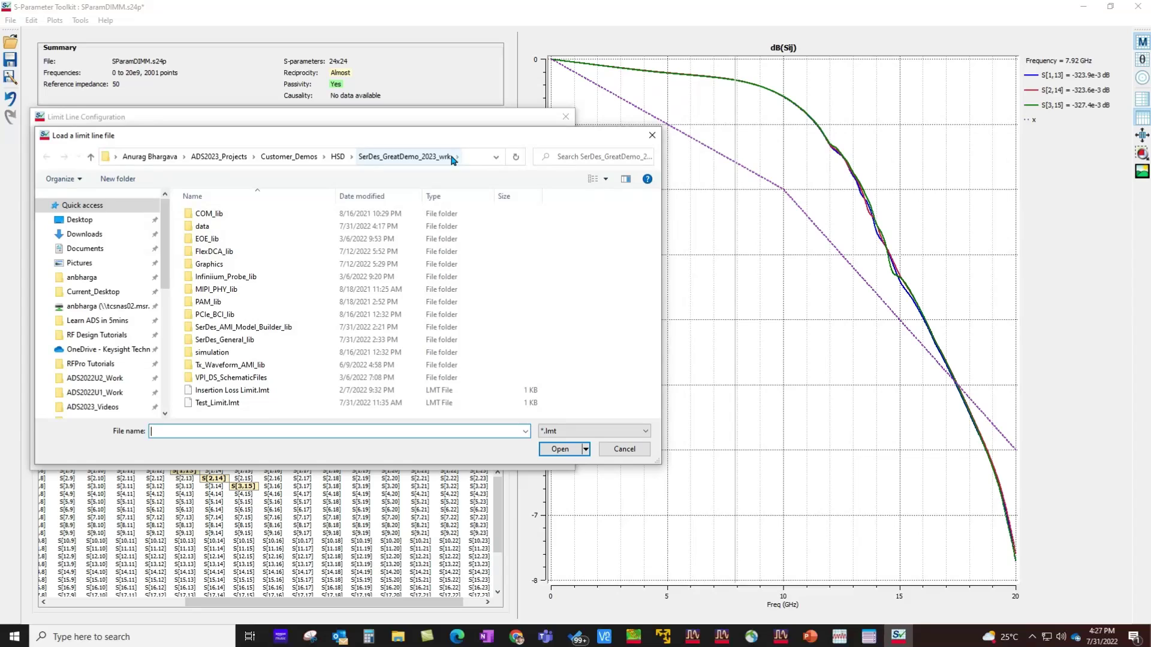
{"action": "left_click", "coordinate": [257, 390]}
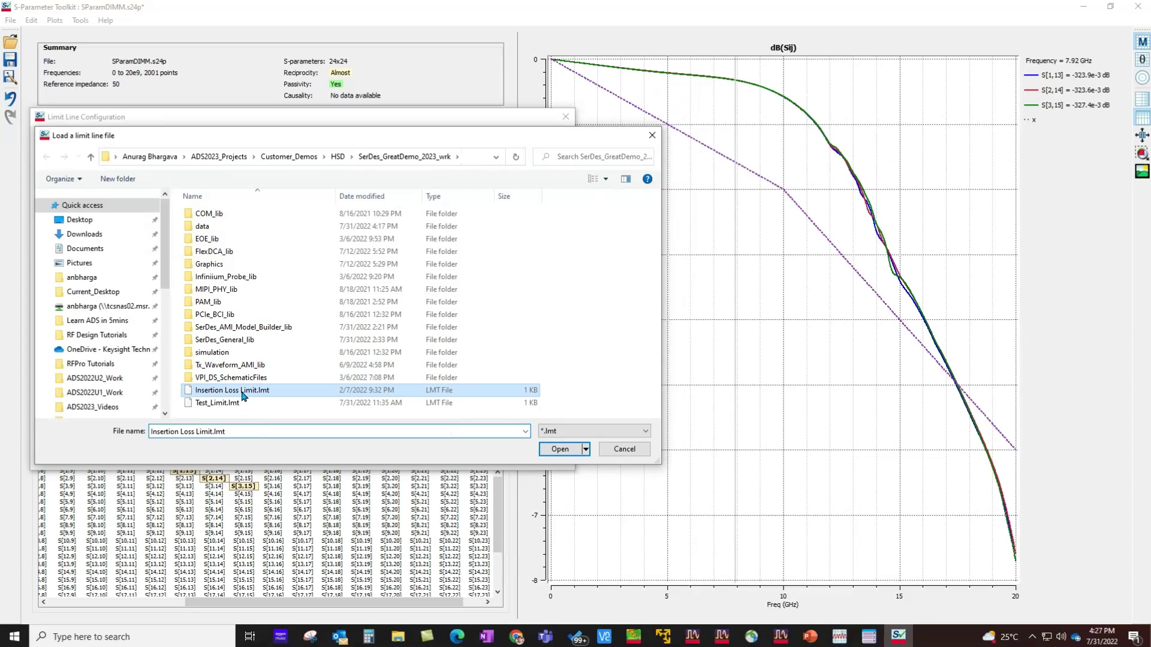
{"action": "left_click", "coordinate": [560, 449]}
{"action": "left_click", "coordinate": [458, 458]}
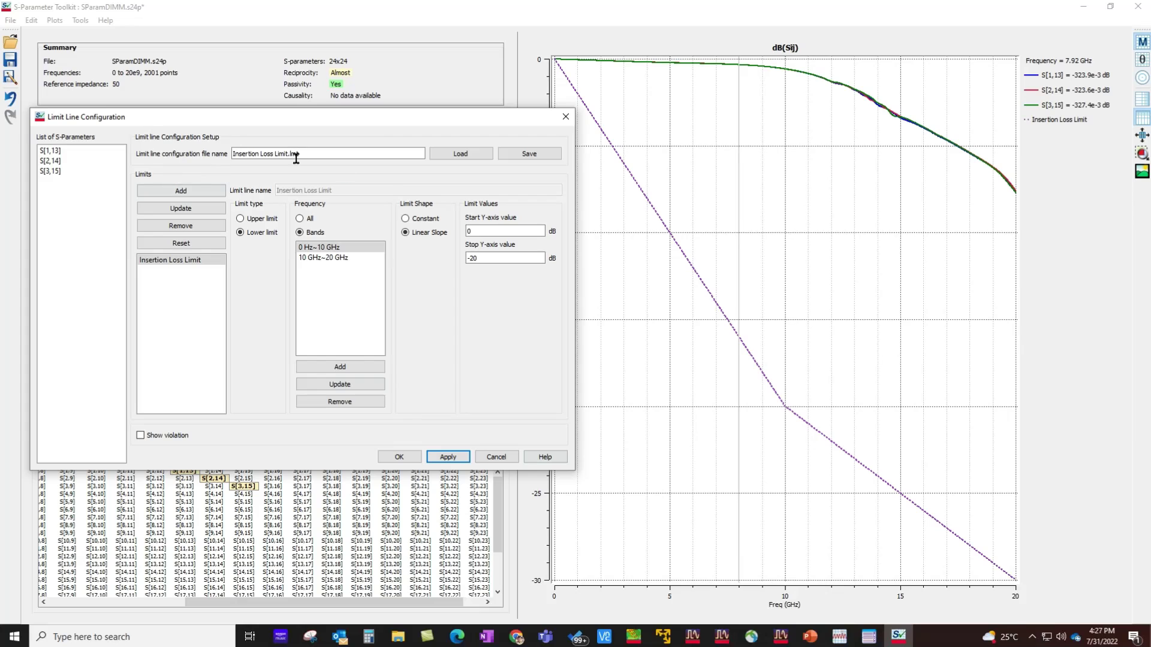
{"action": "left_click", "coordinate": [399, 457]}
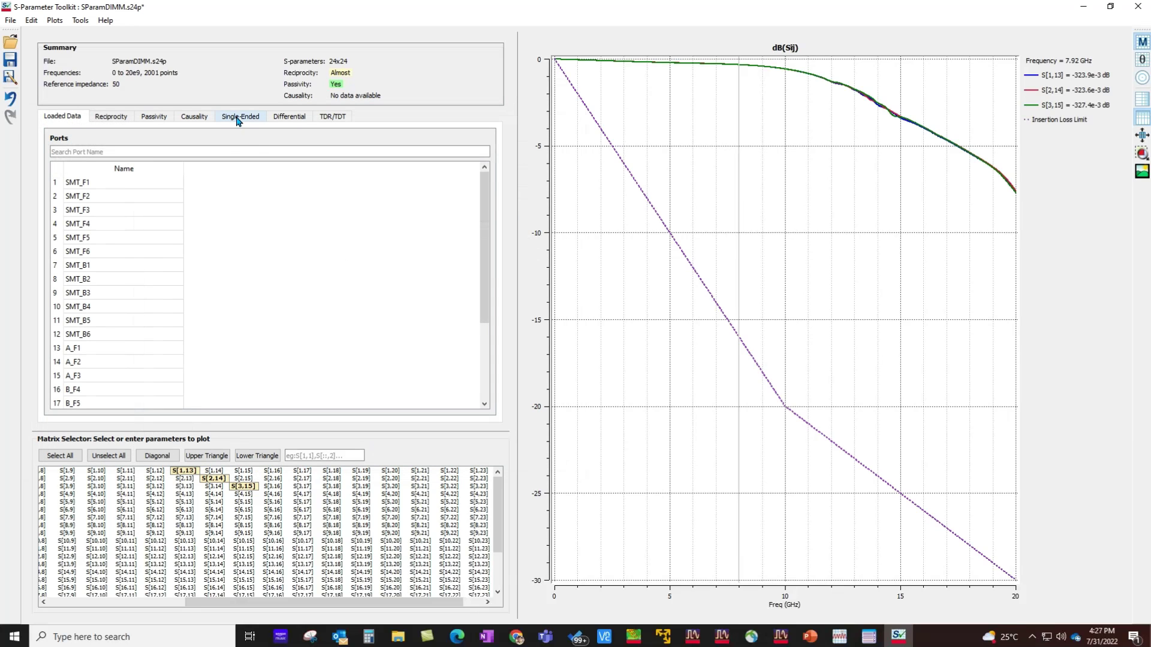
- Revisit the Single-Ended and Differential pages and save the toolkit state
{"action": "left_click", "coordinate": [238, 120]}
{"action": "left_click", "coordinate": [287, 120]}
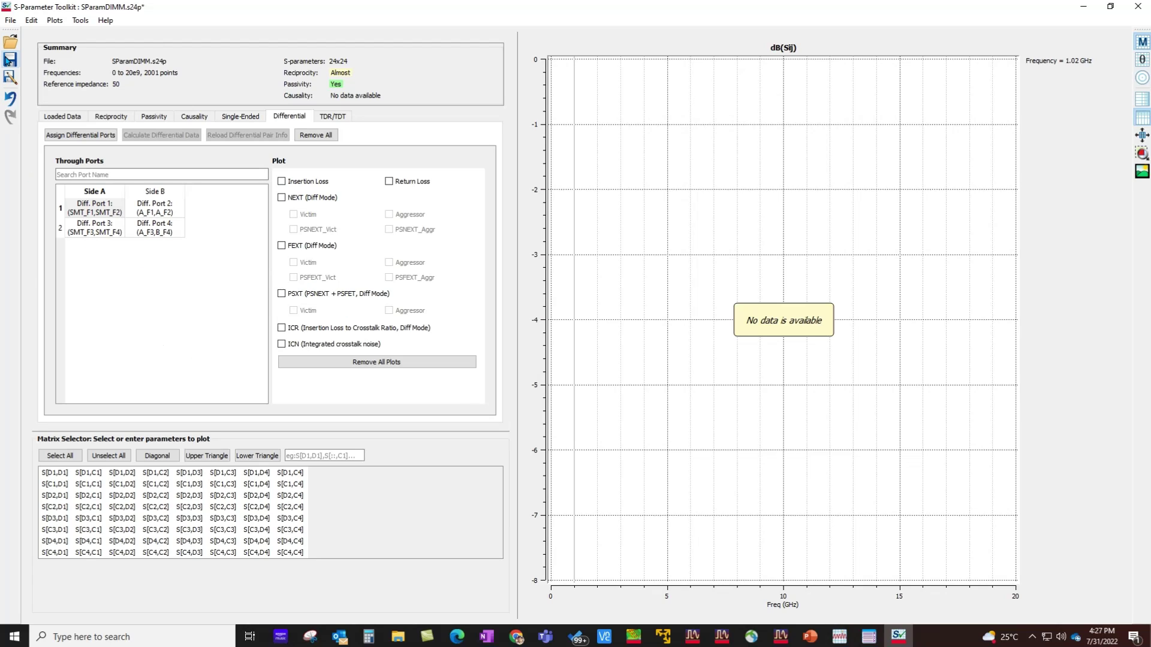
{"action": "left_click", "coordinate": [16, 74]}
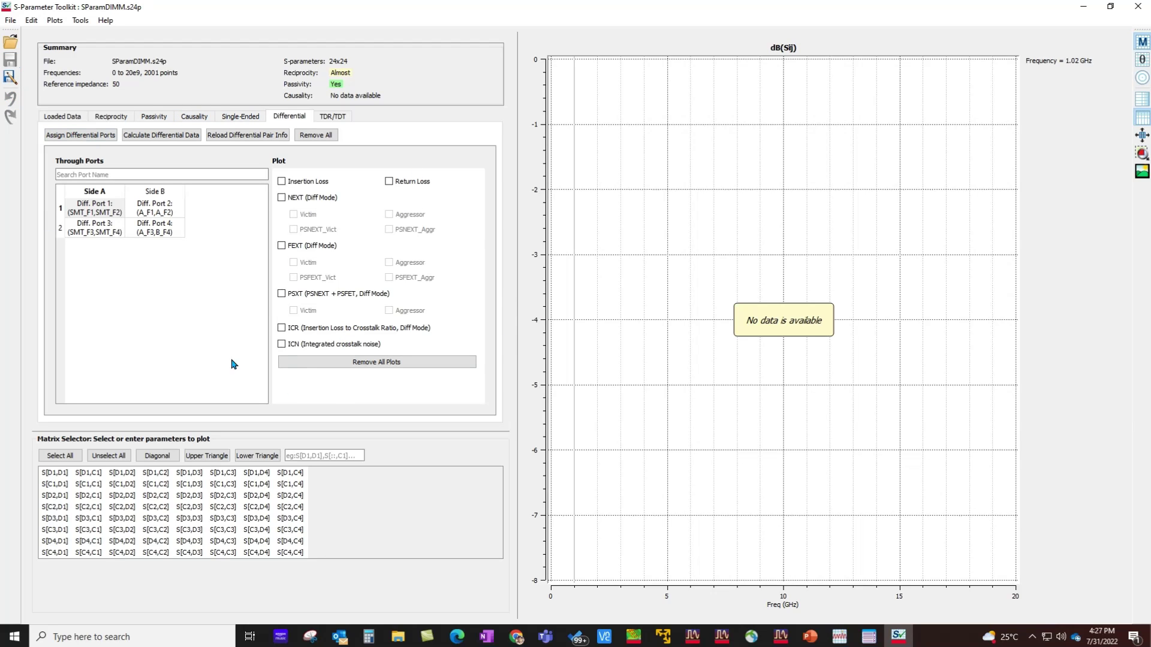
- Reopen the toolkit on SParamDIMM.s24p maximized and confirm the 12 single-ended and two differential pairs
{"action": "left_click", "coordinate": [1137, 6]}
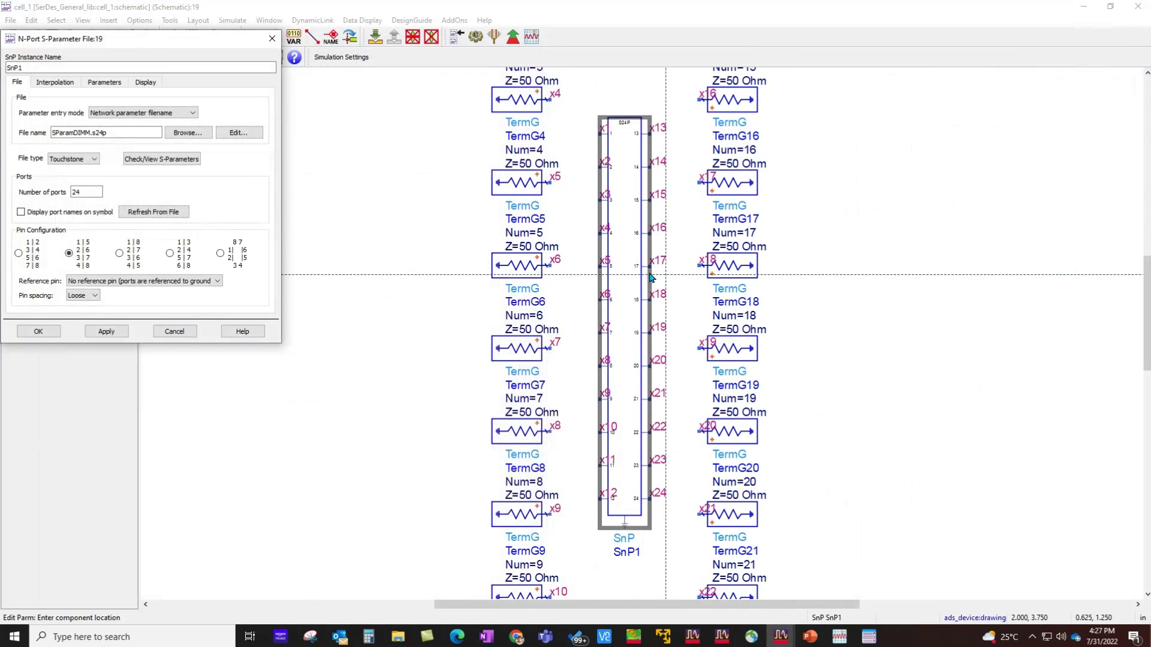
{"action": "left_click", "coordinate": [174, 159]}
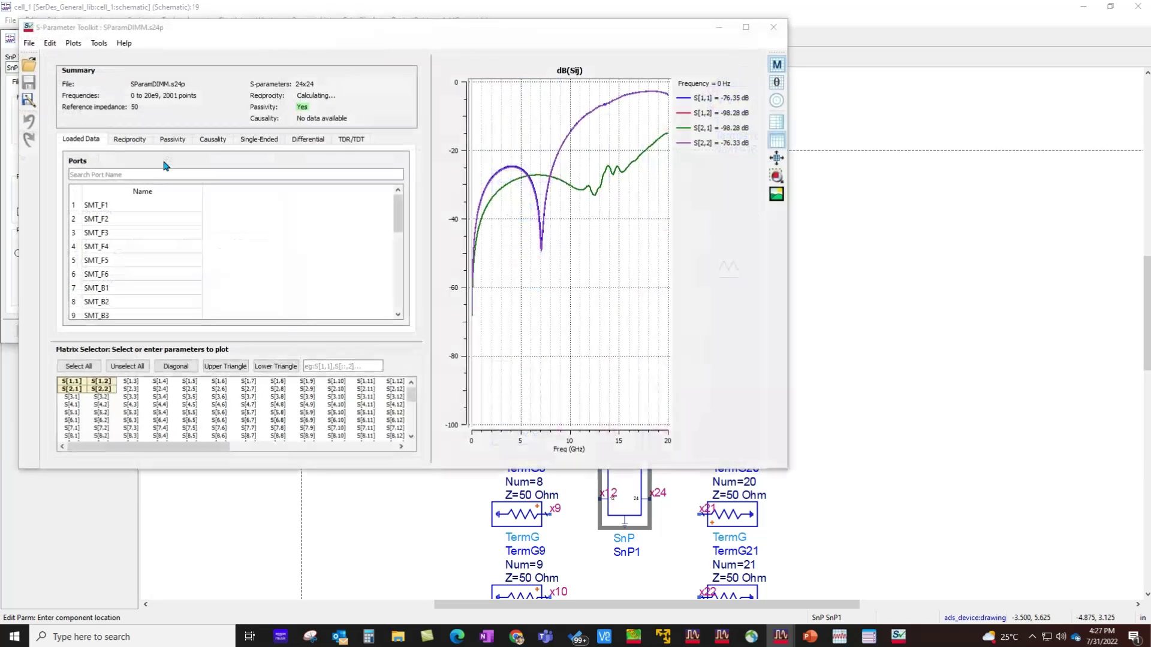
{"action": "left_click", "coordinate": [259, 140]}
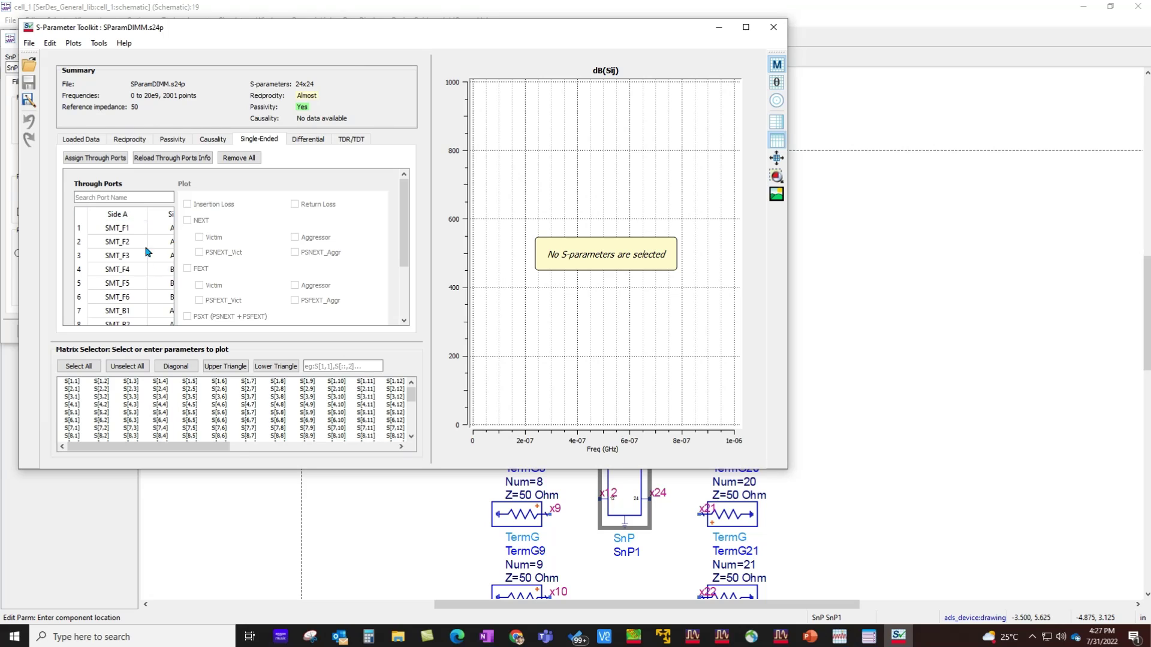
{"action": "double_click", "coordinate": [357, 30]}
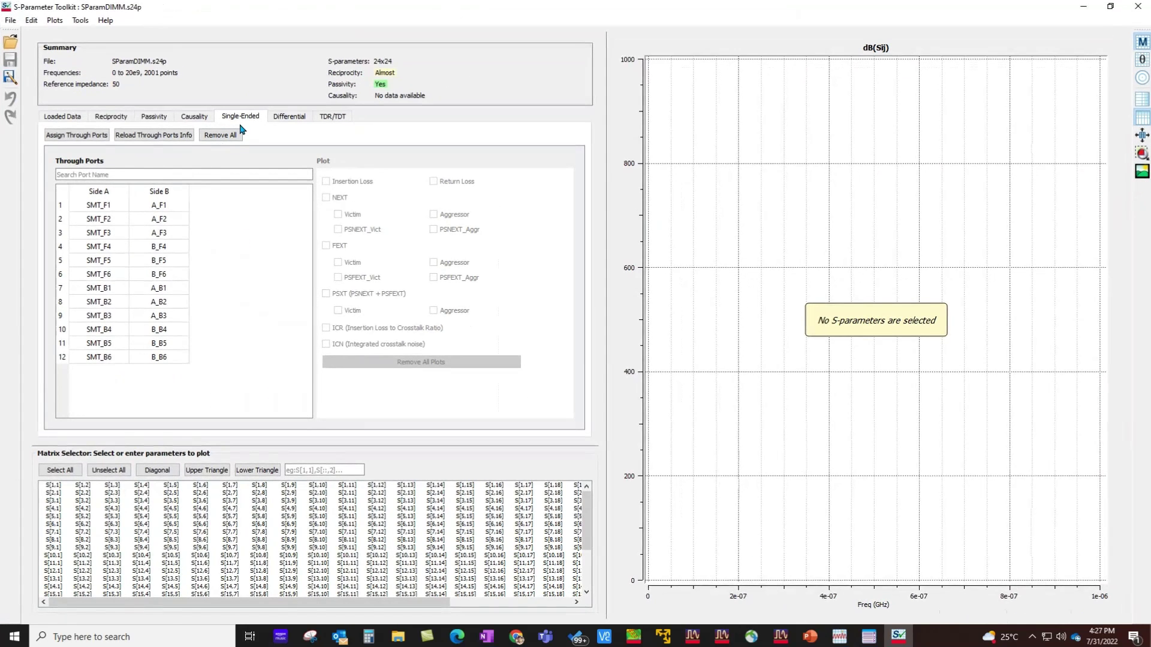
{"action": "left_click", "coordinate": [288, 117]}
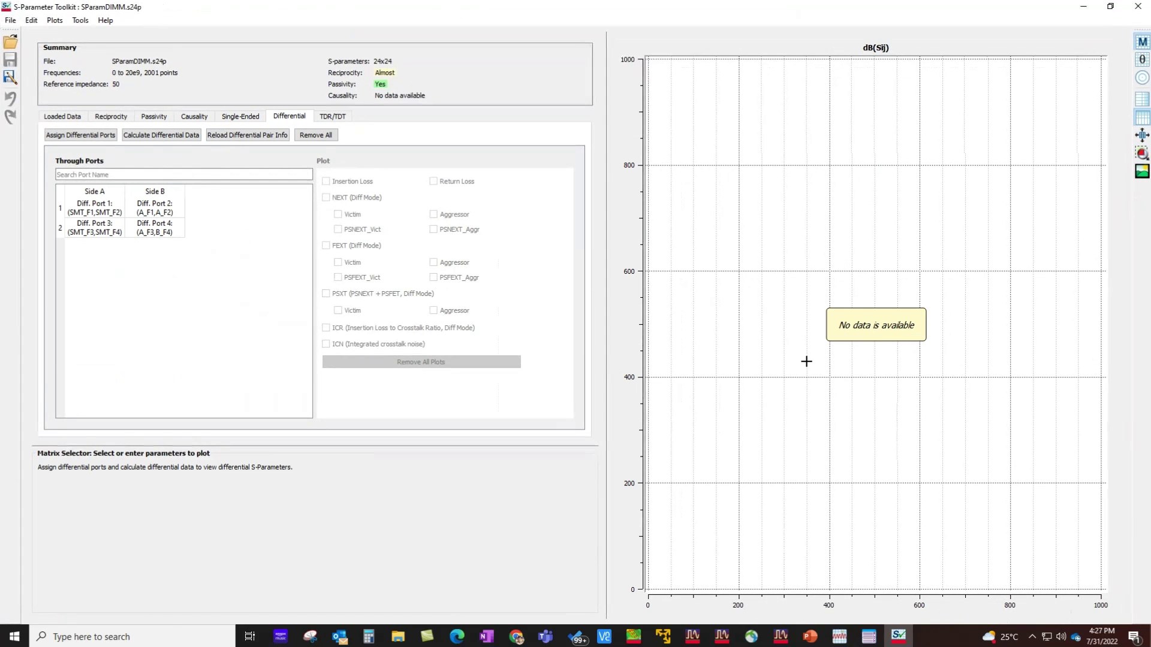